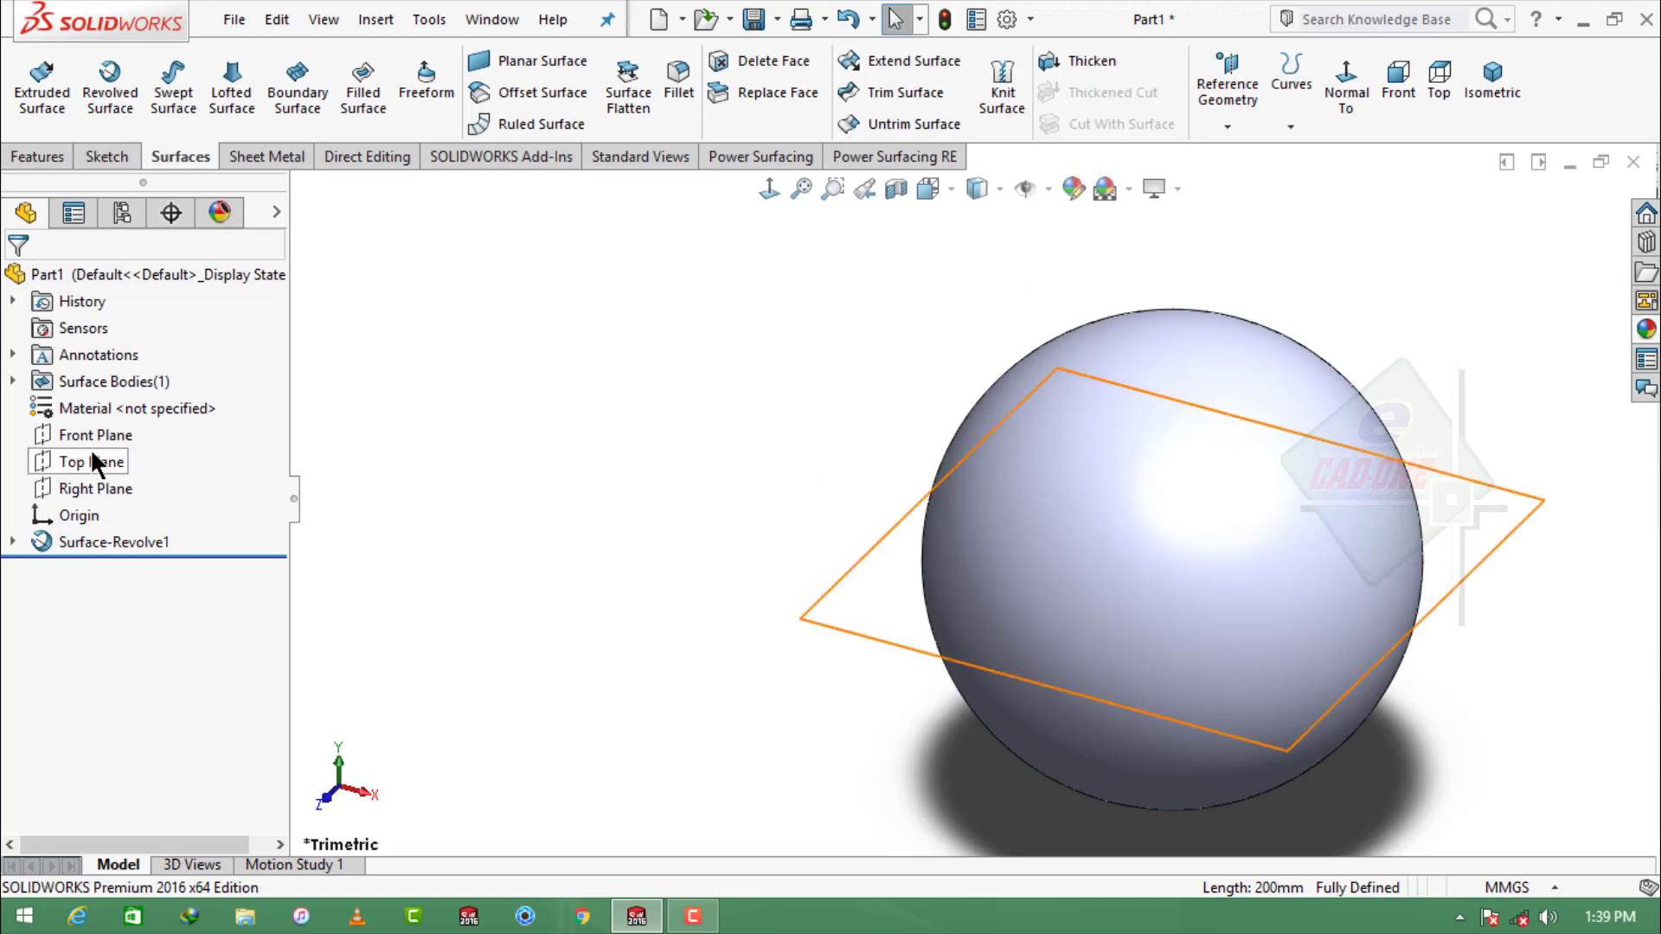
Start a sketch on the Front Plane and draw a 100 mm radius circle centred on the sphere's top point, passing through the origin
click(87, 435)
click(103, 381)
click(1077, 113)
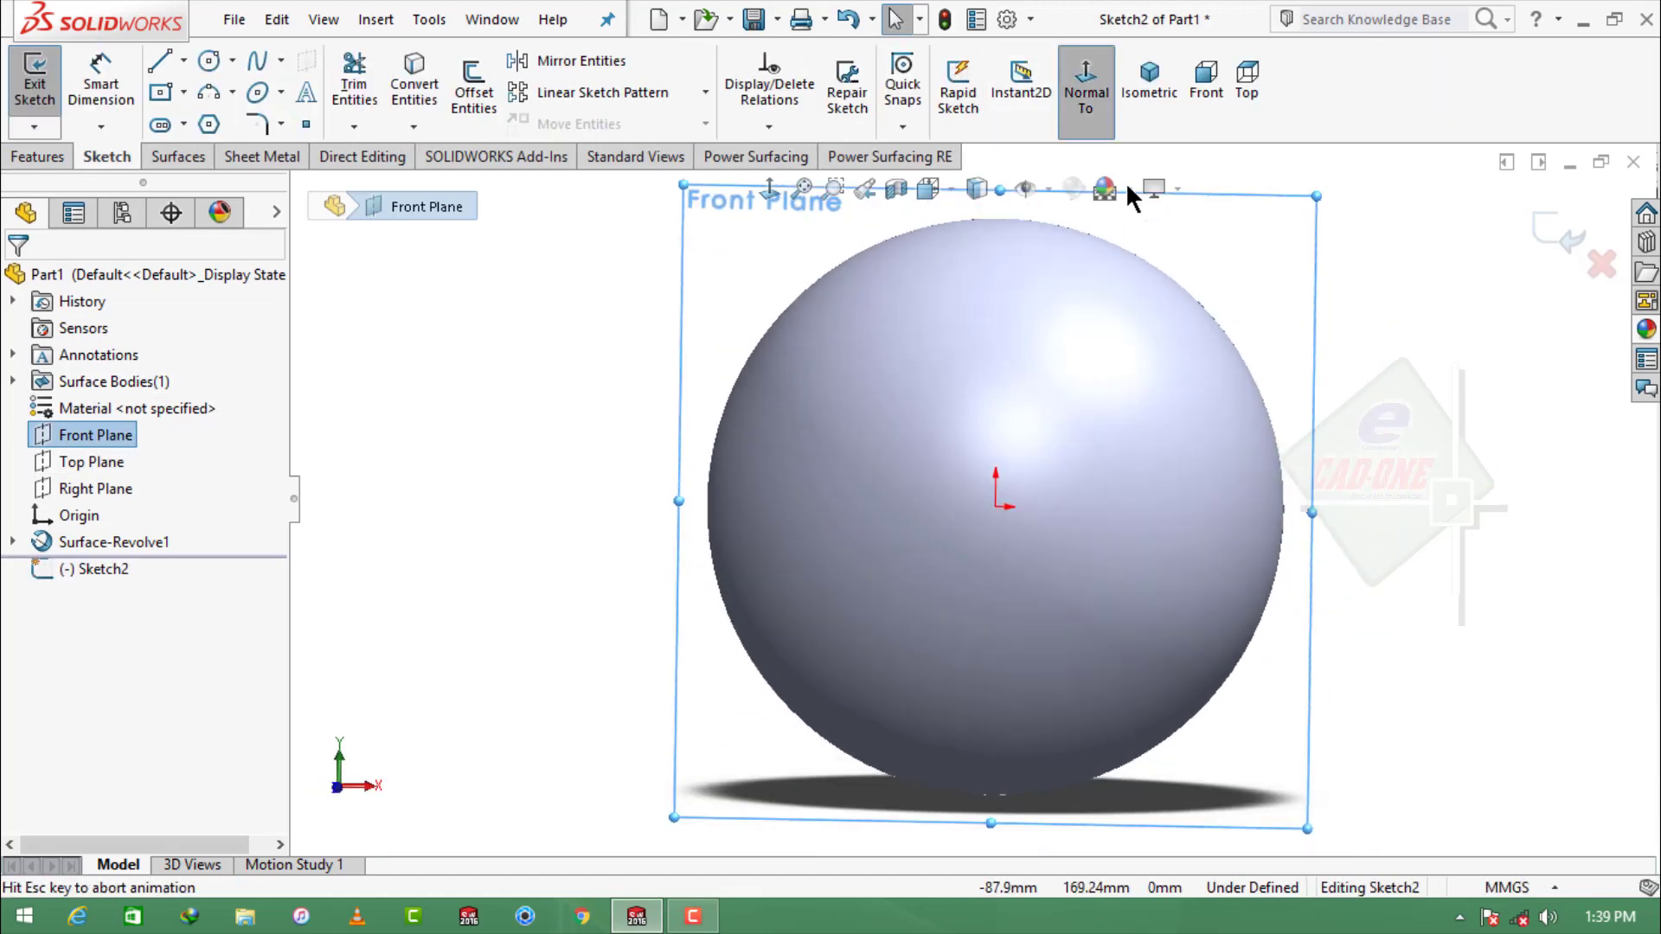
click(209, 62)
click(880, 338)
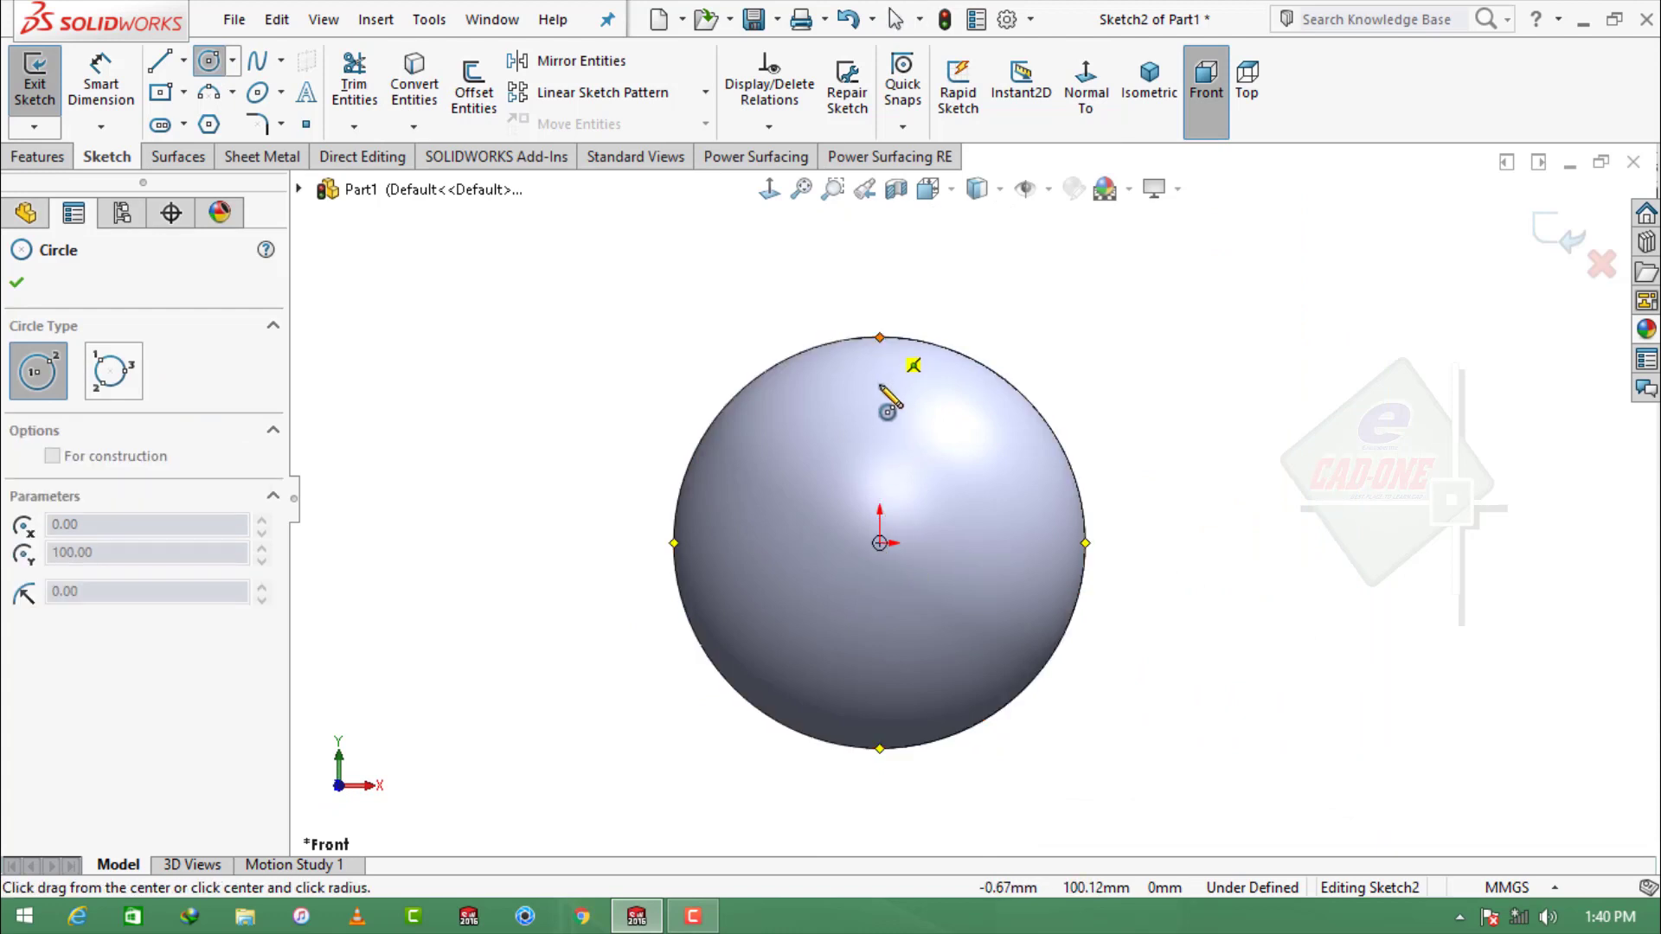
click(882, 543)
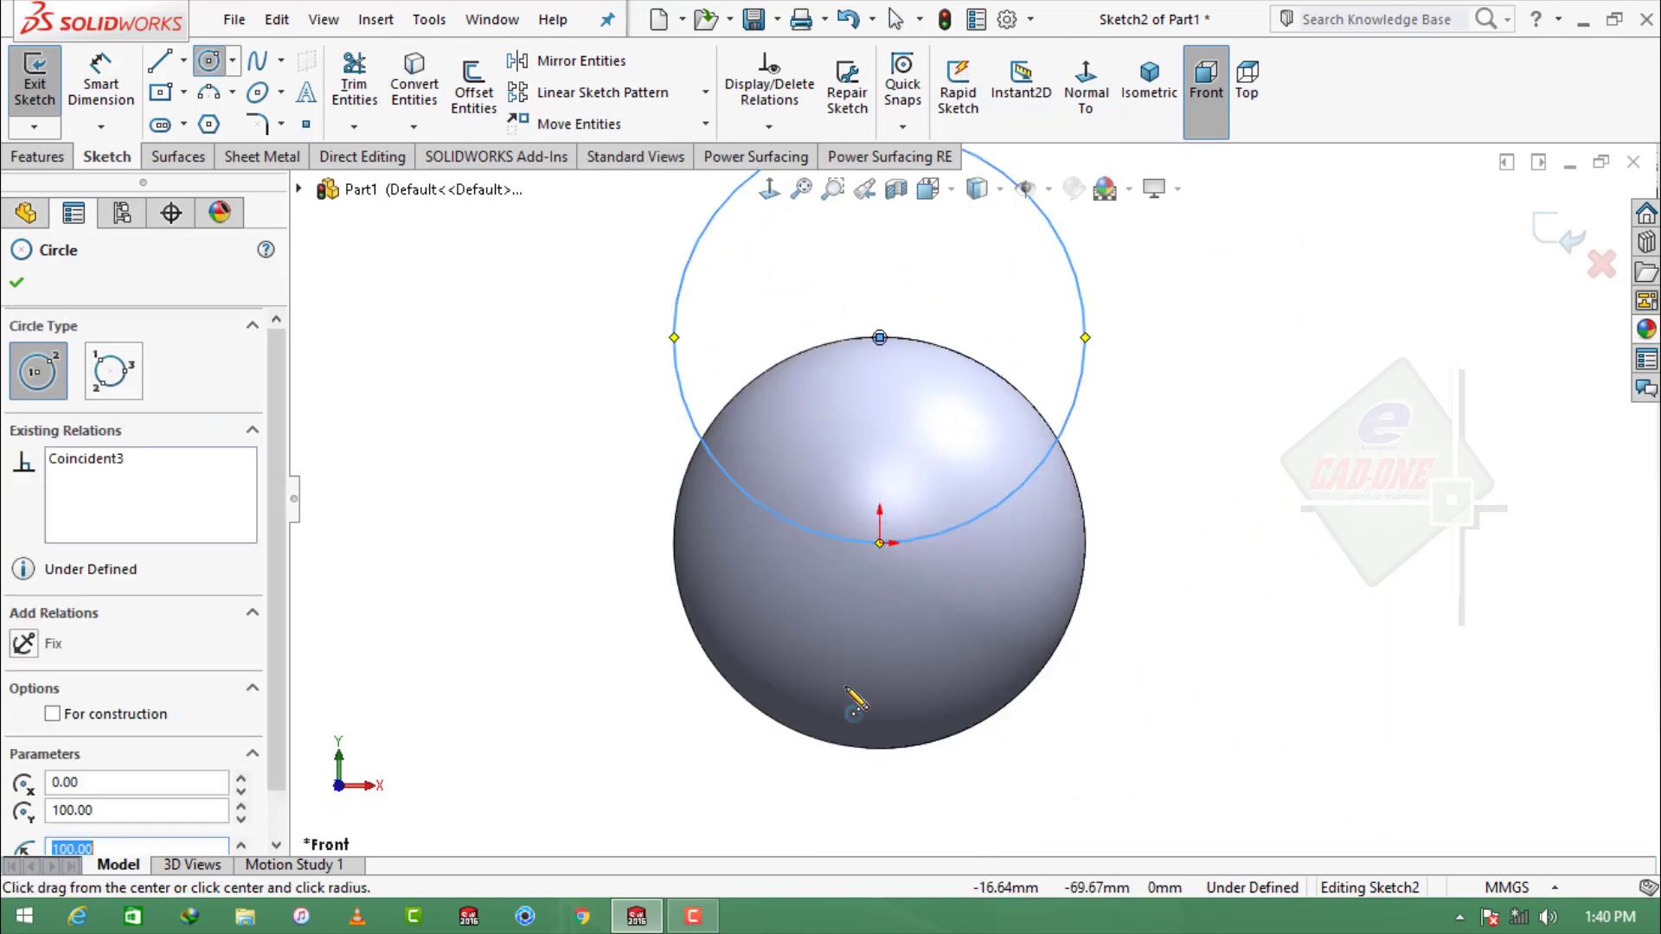
key(Escape)
Offset the circle by 15 mm in both directions, keeping the offset dimensions
click(474, 86)
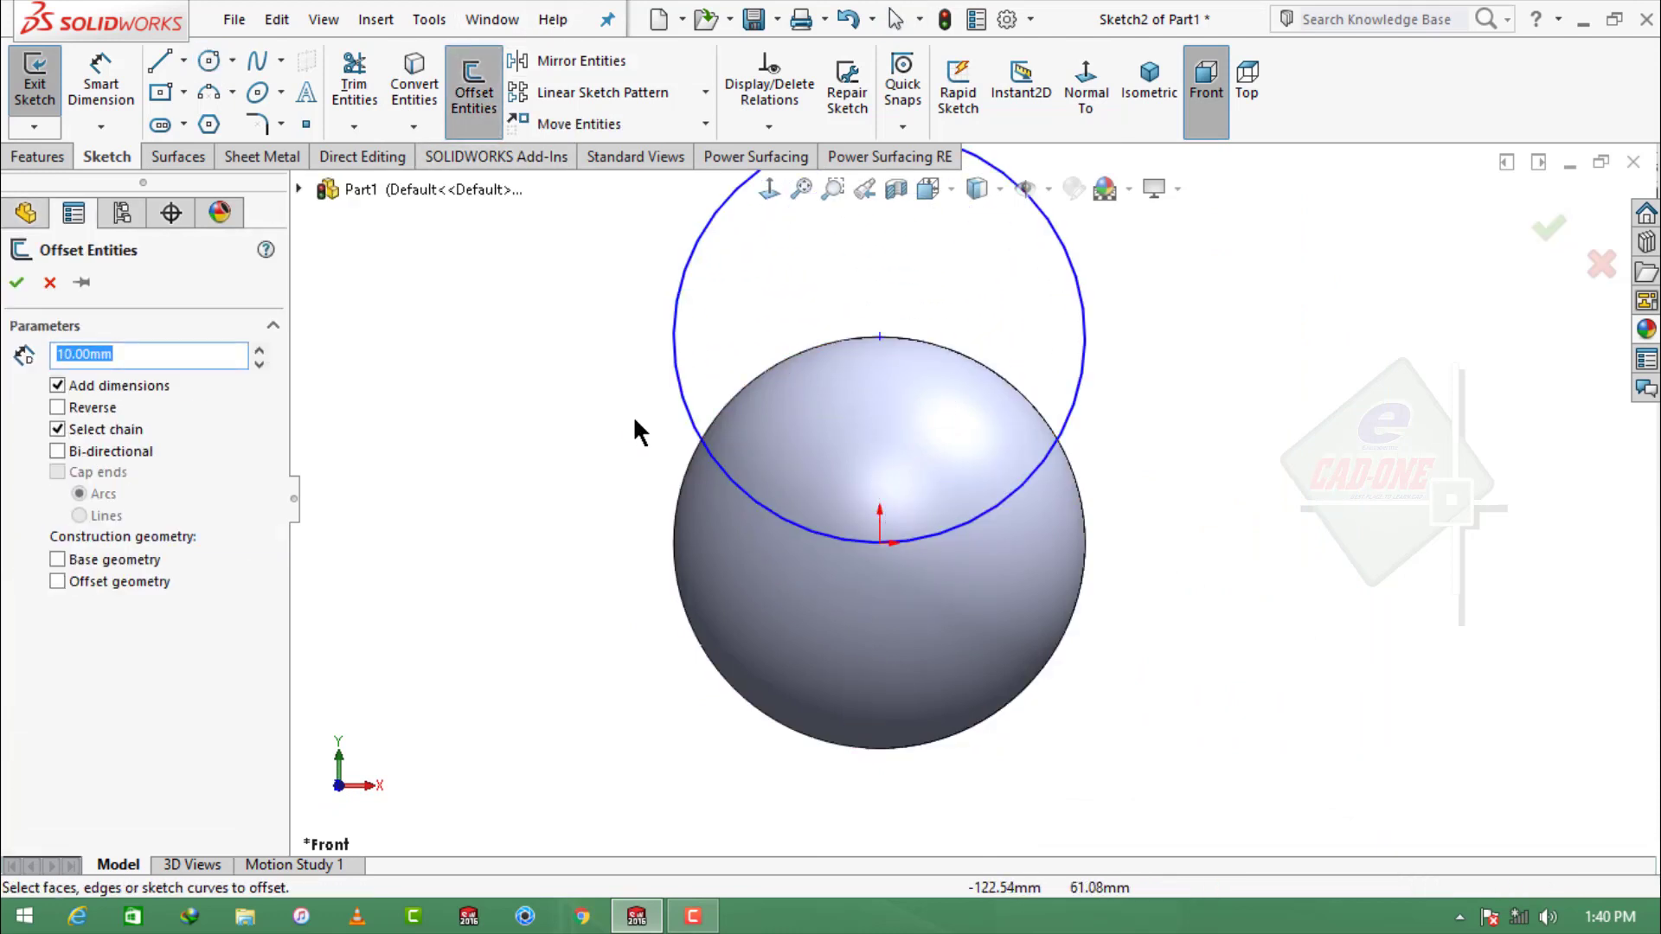
click(692, 421)
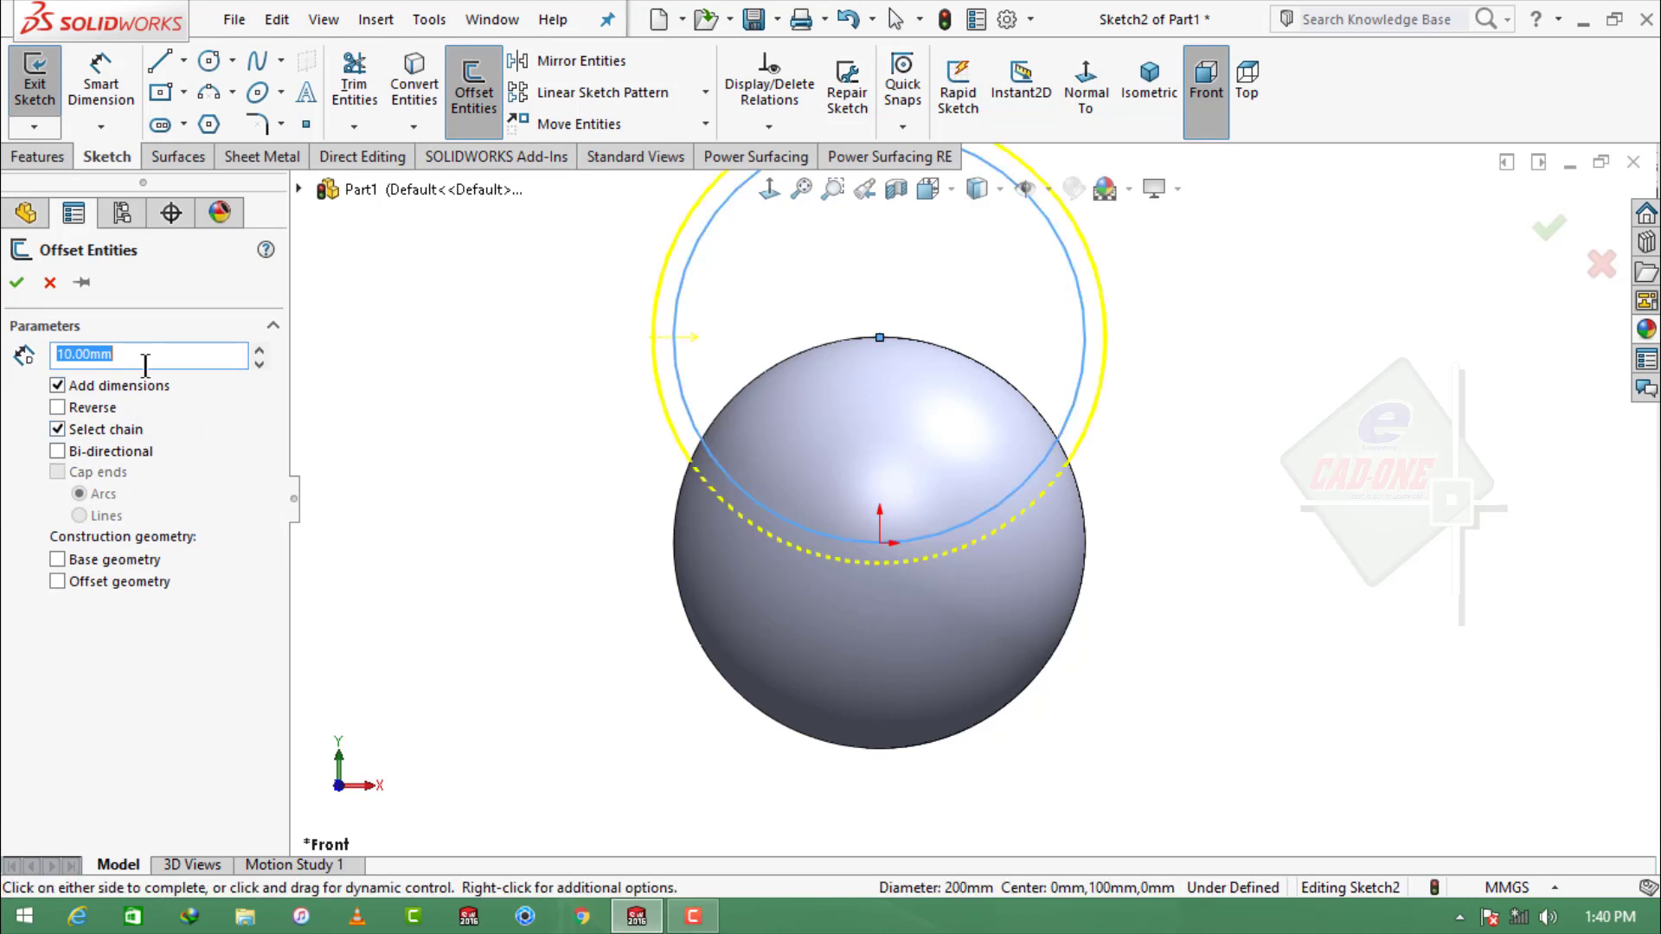
scroll(145, 363, up, 1)
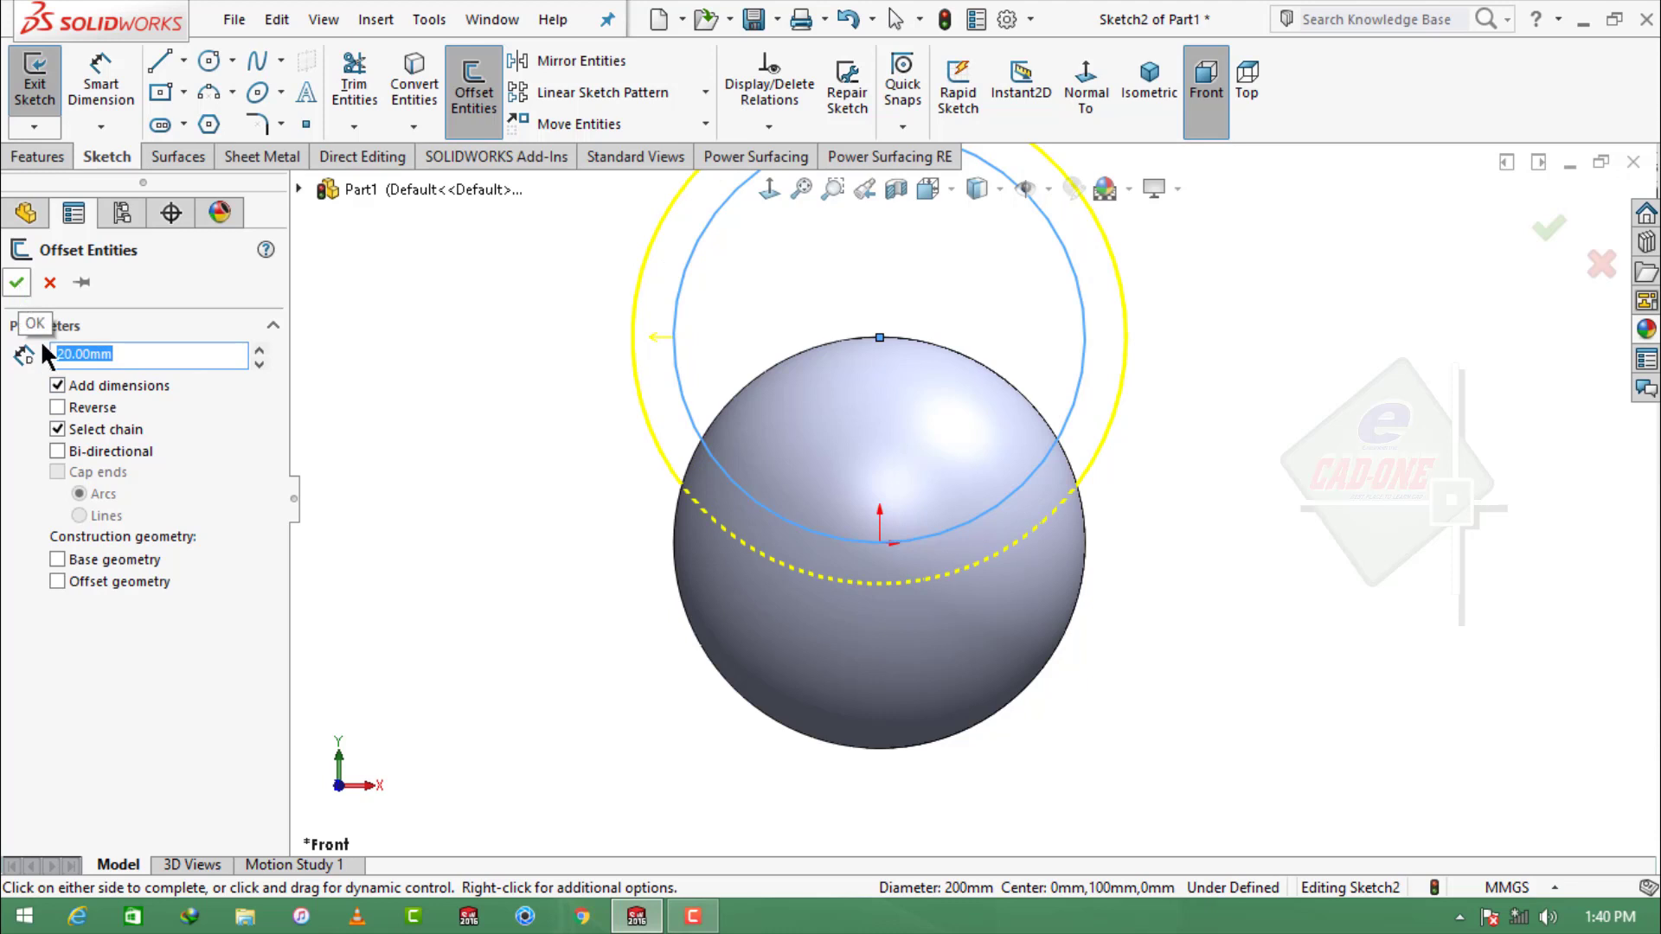
click(57, 452)
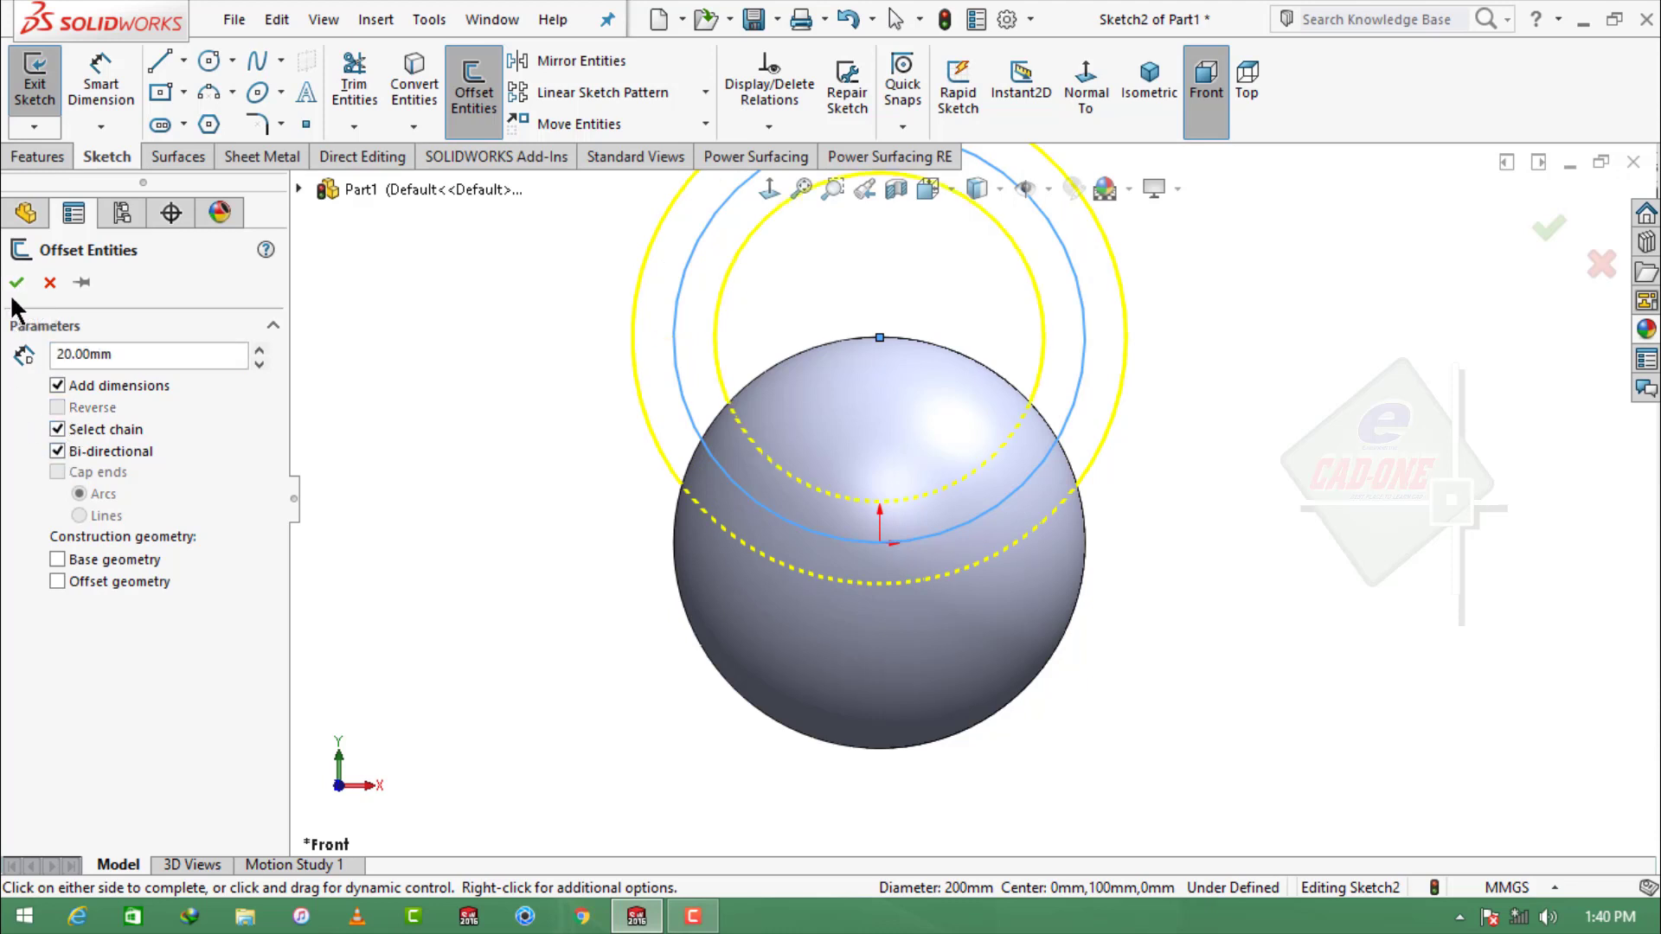
text(15)
key(Return)
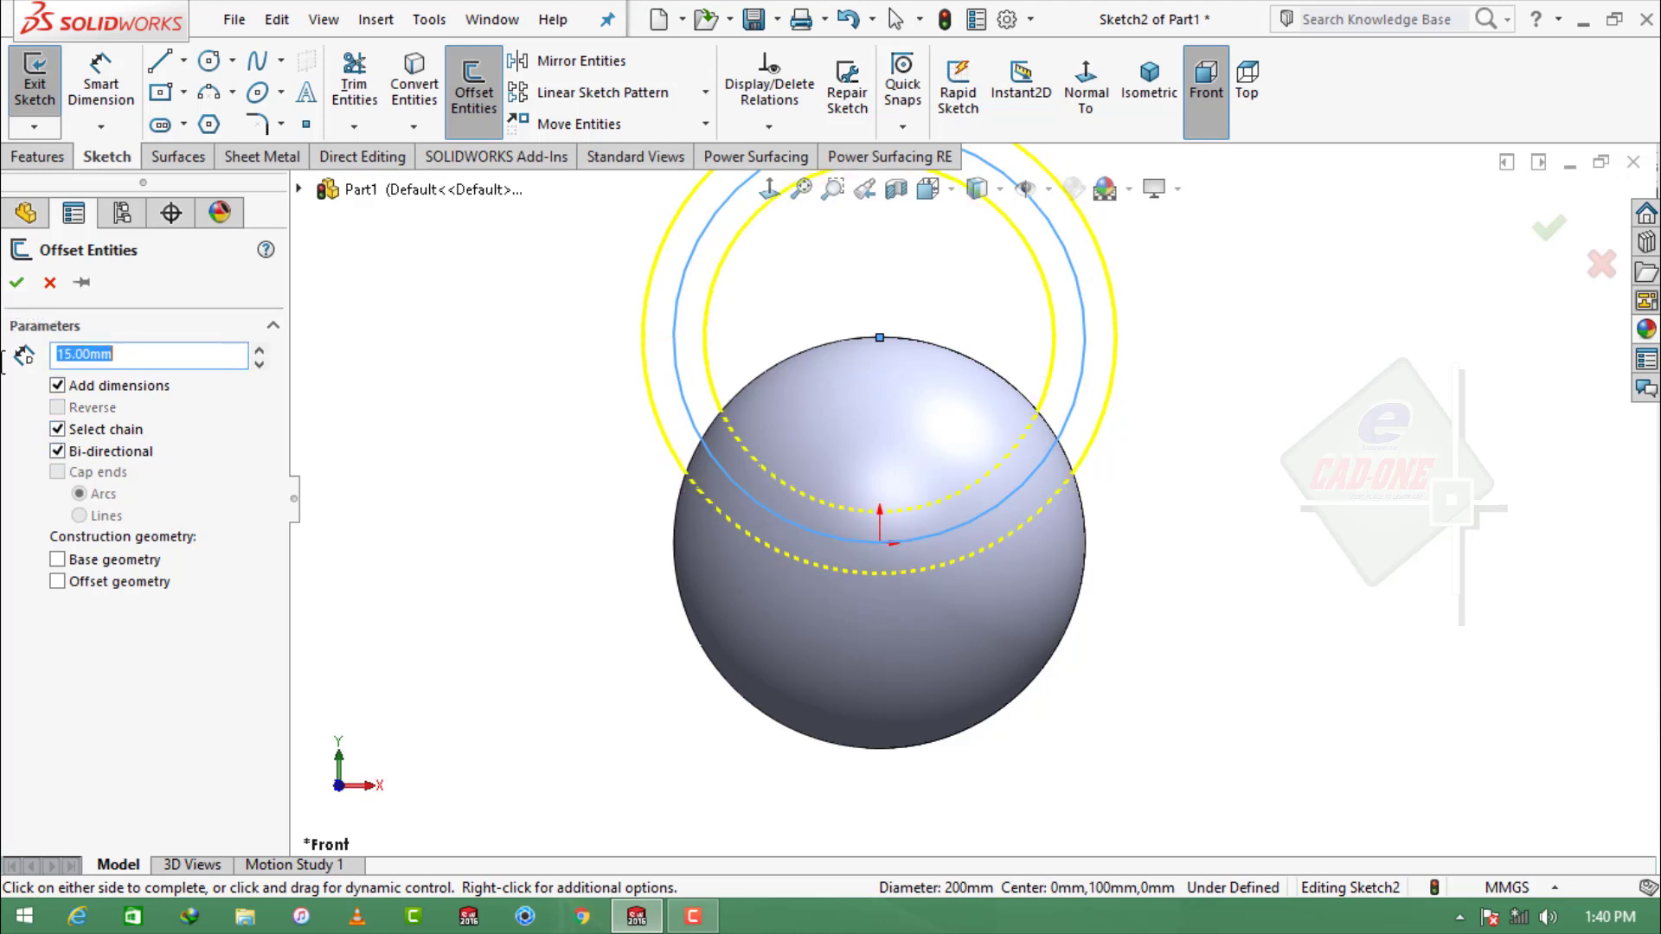
click(17, 283)
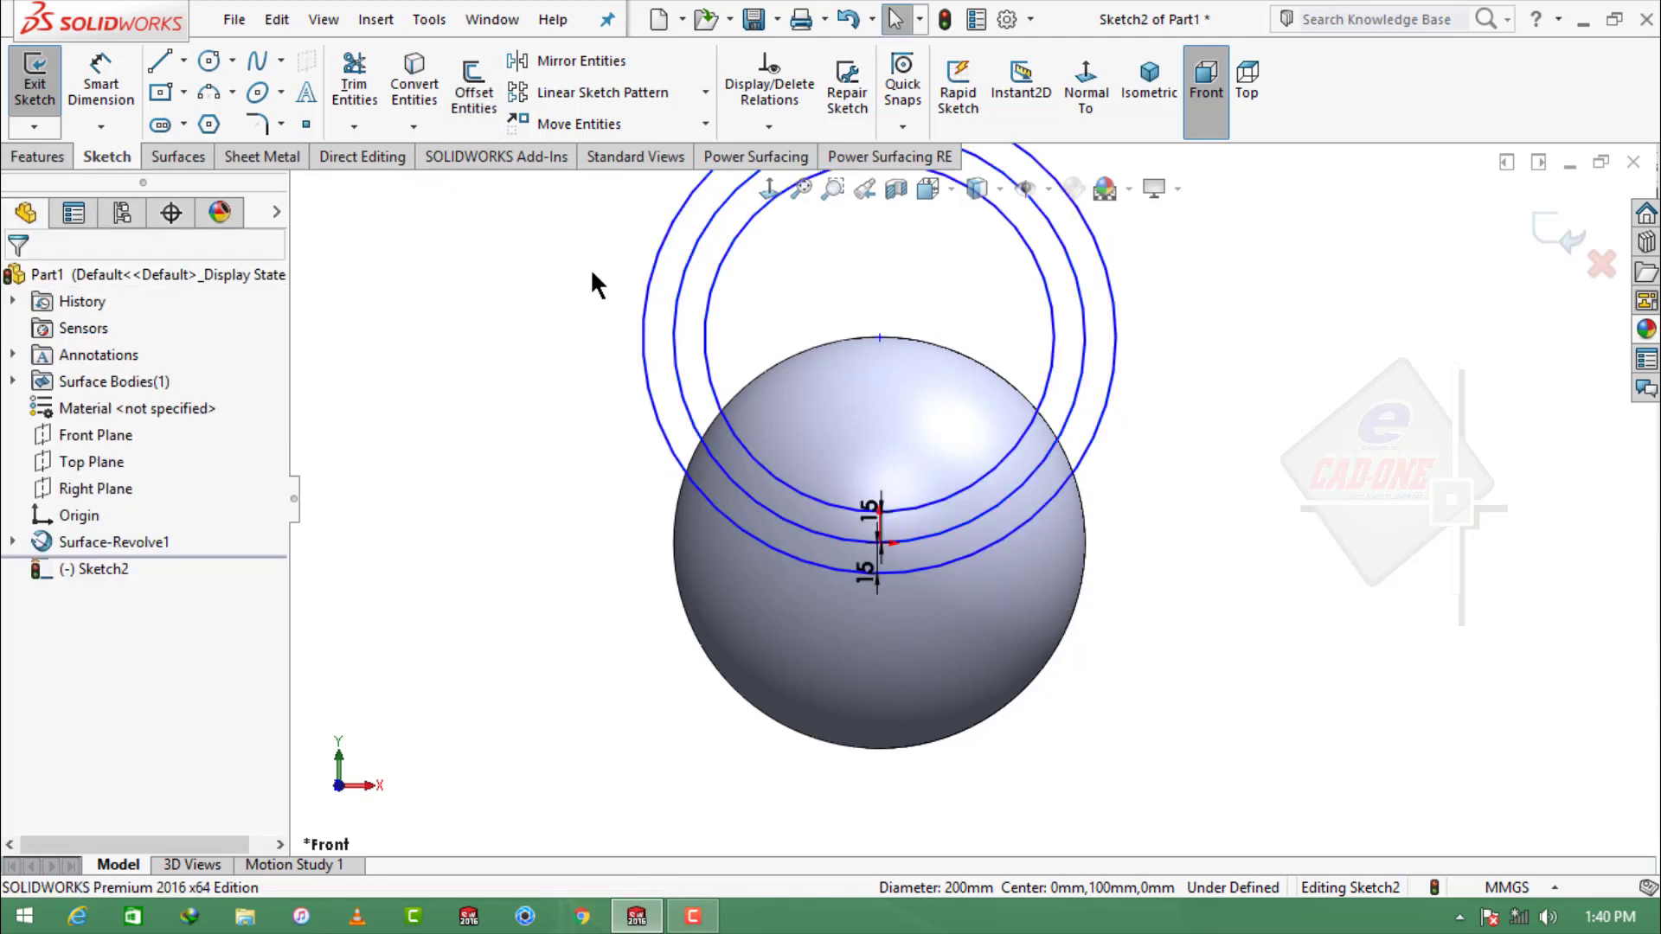
Add two larger concentric circles by offsetting the outermost circle outward by 15 mm twice in succession
click(467, 95)
click(754, 536)
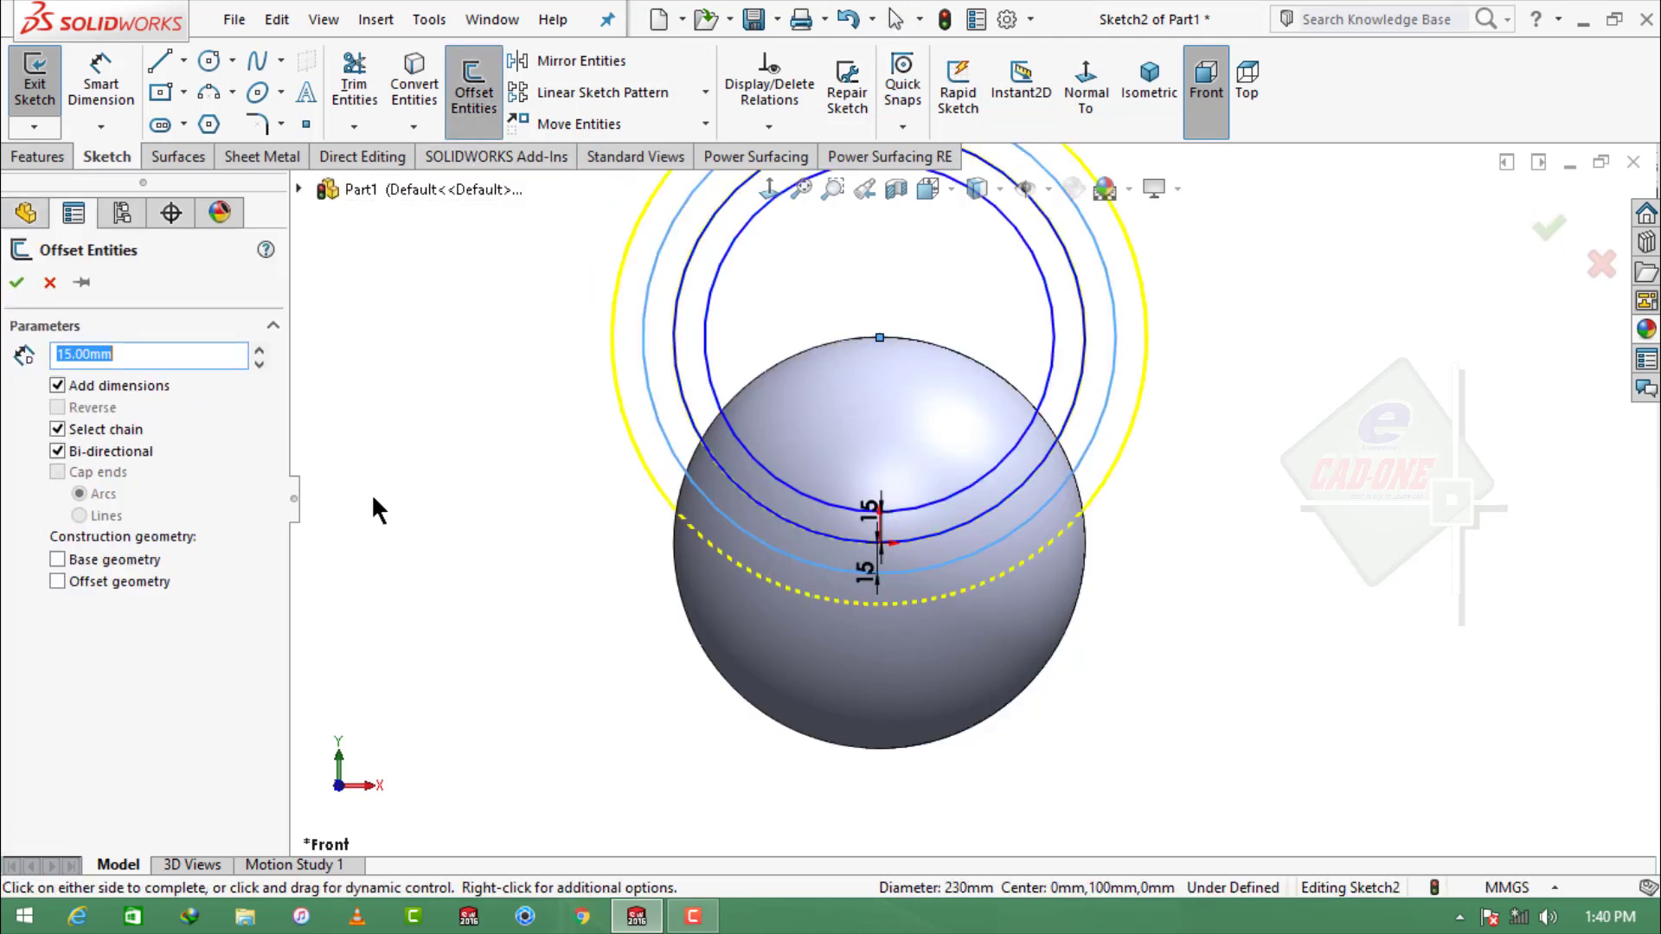
click(17, 282)
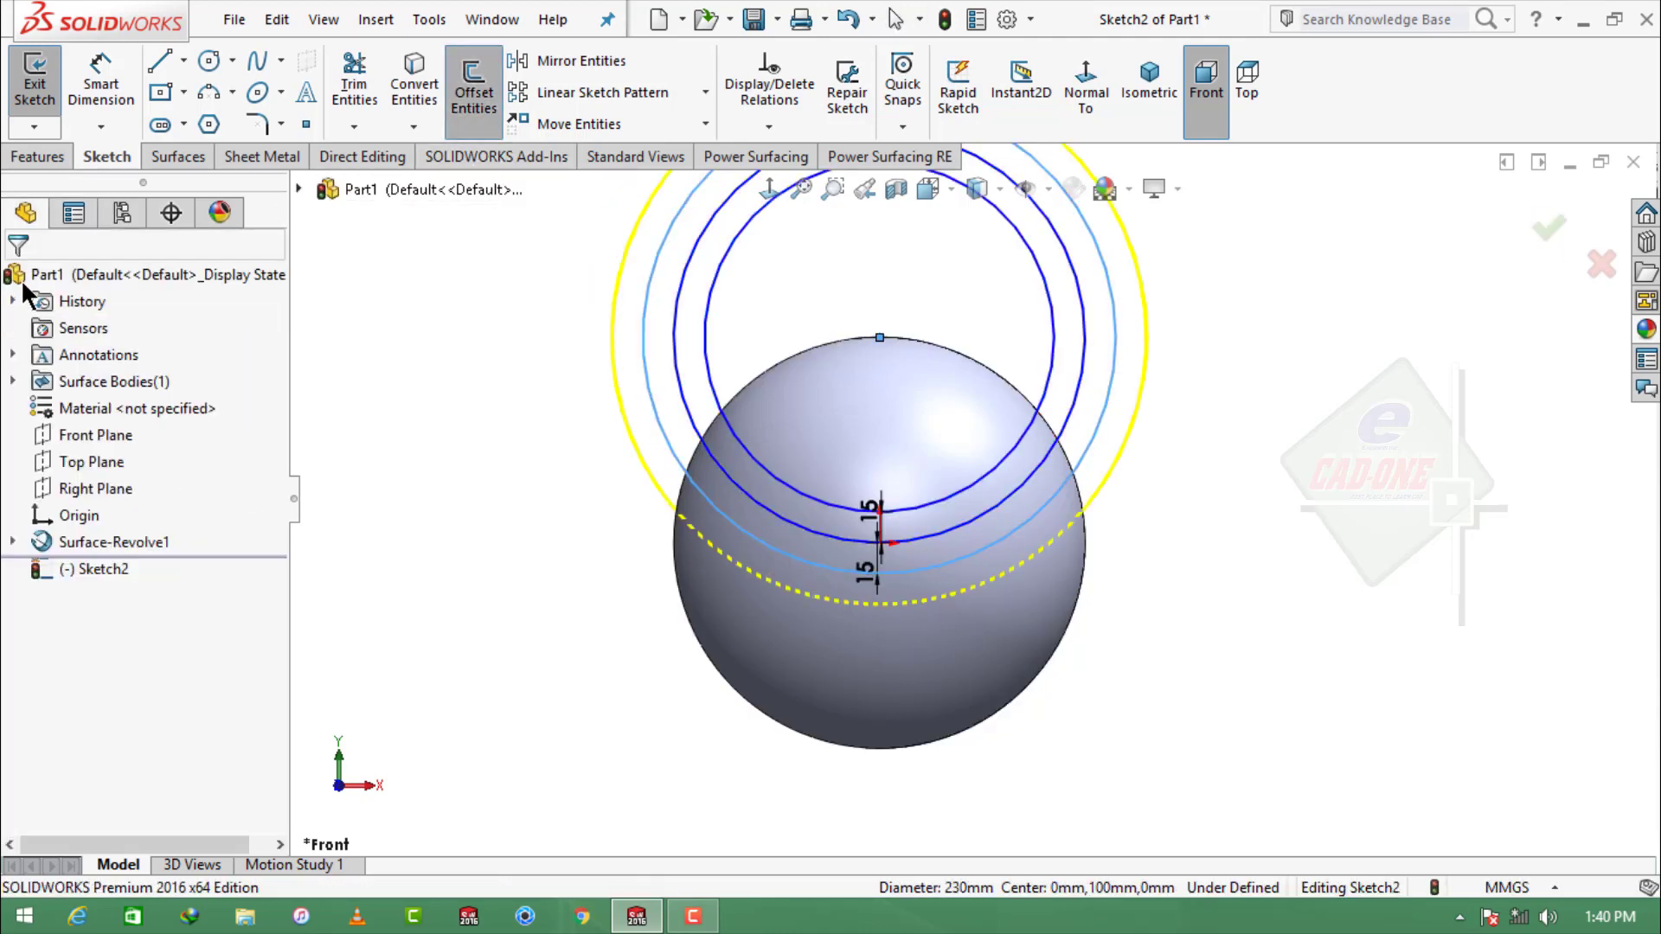
click(471, 99)
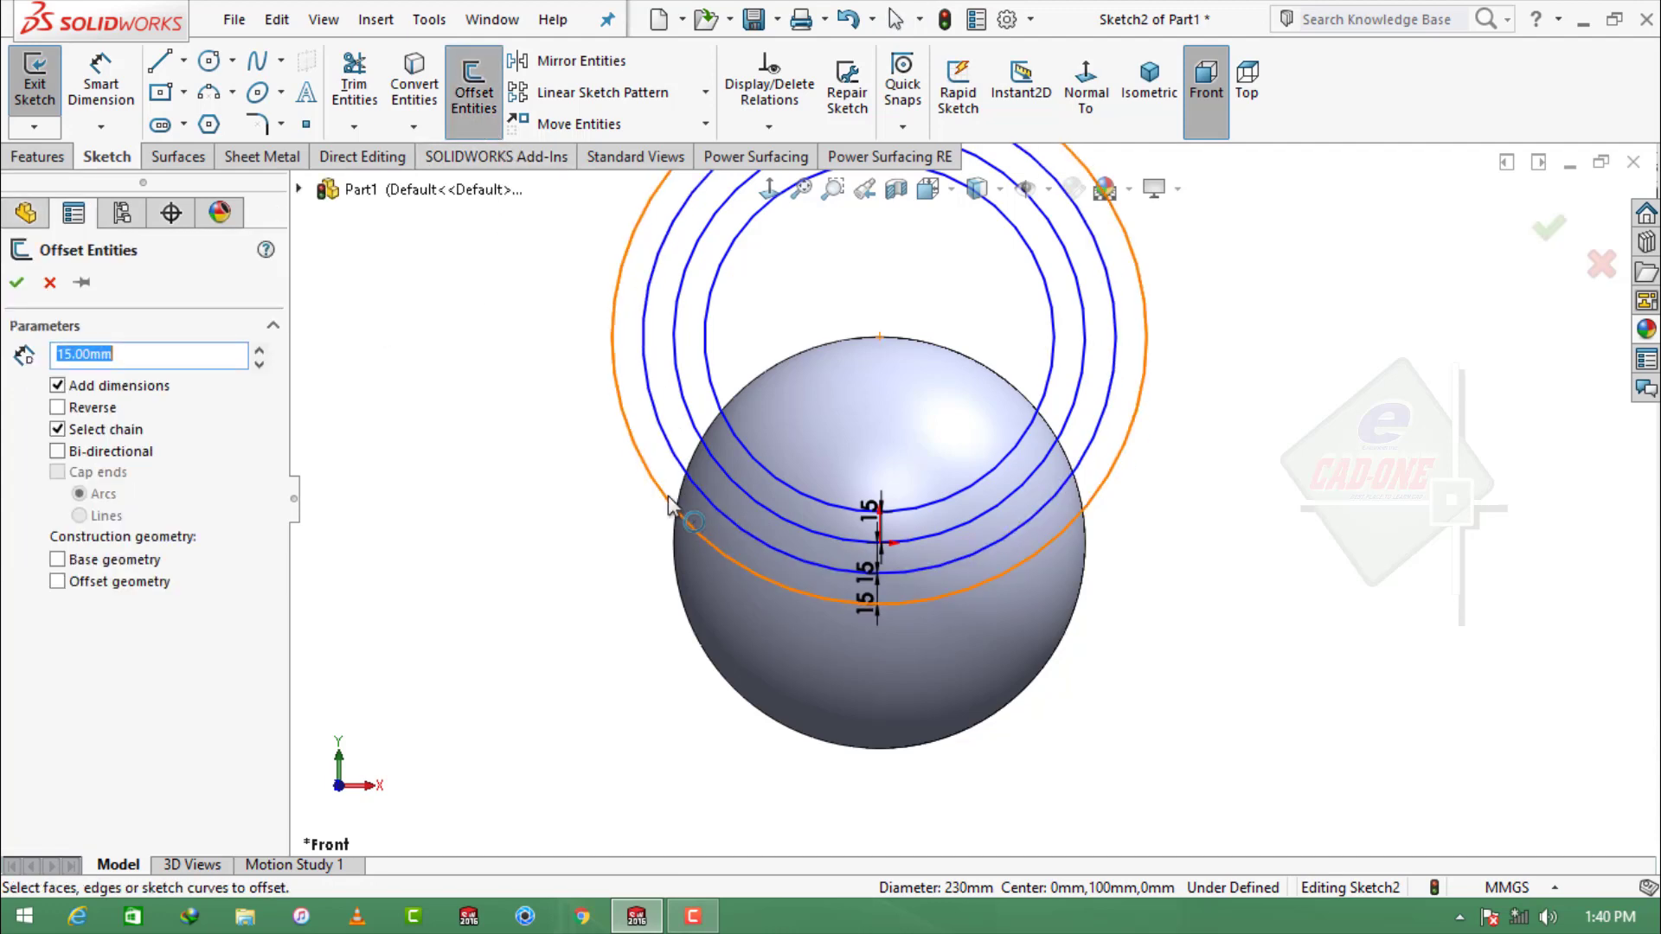
click(686, 470)
click(622, 502)
click(418, 86)
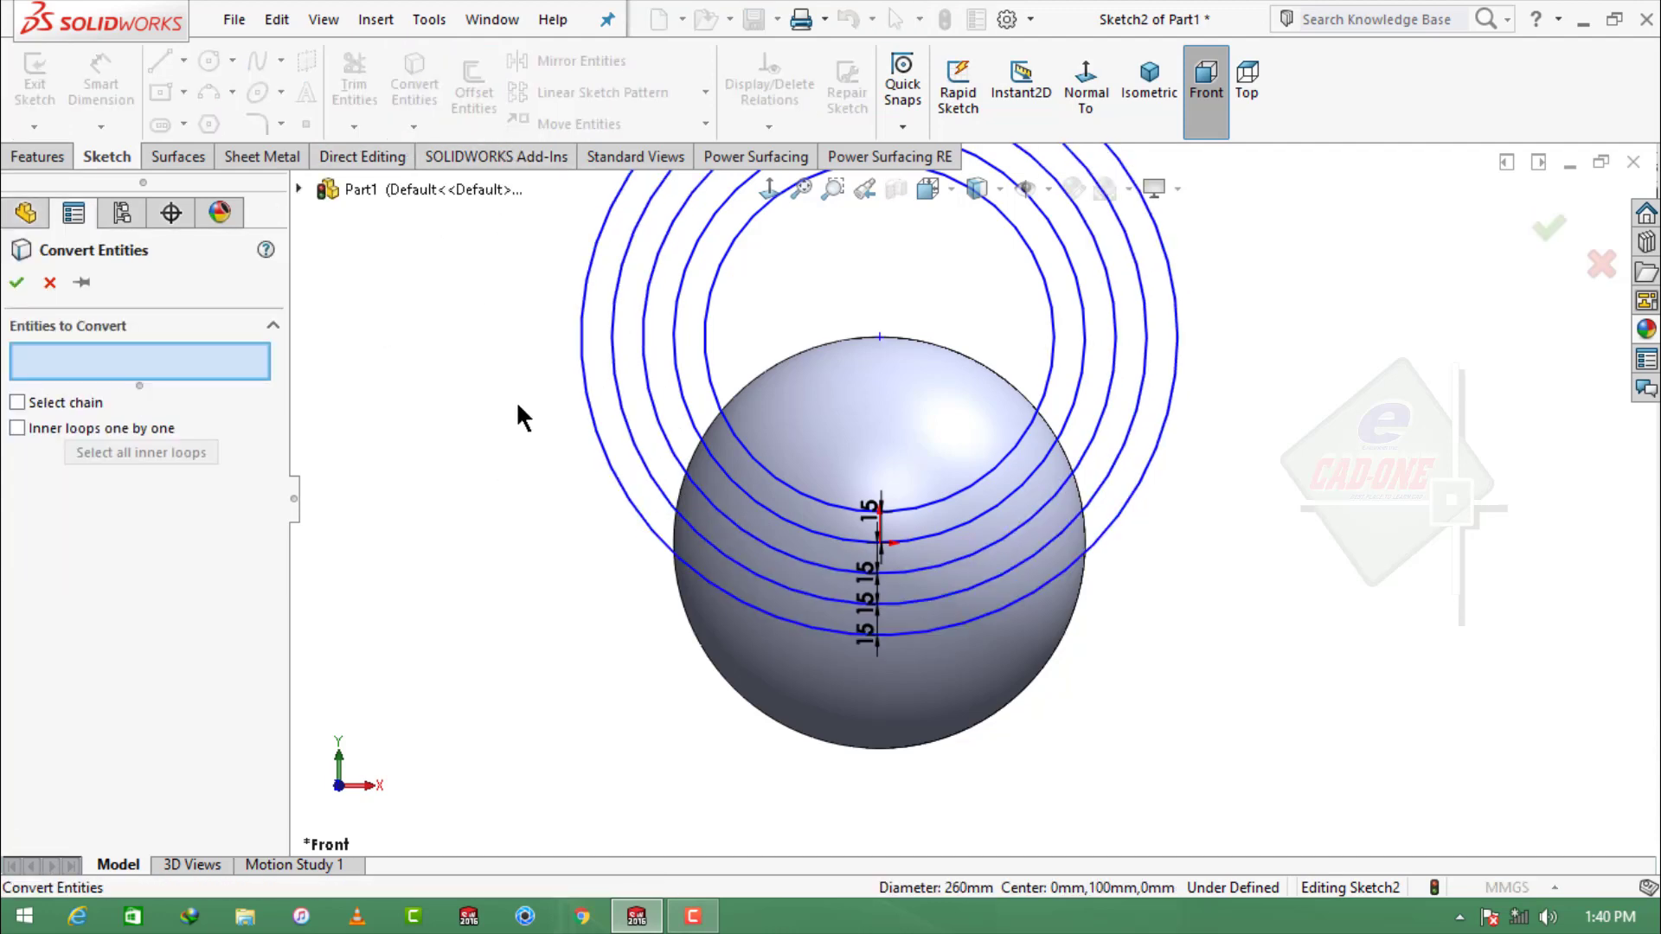
click(49, 282)
Continue the outer rings with three more successive 15 mm outward offsets, each from the current outermost circle
click(473, 90)
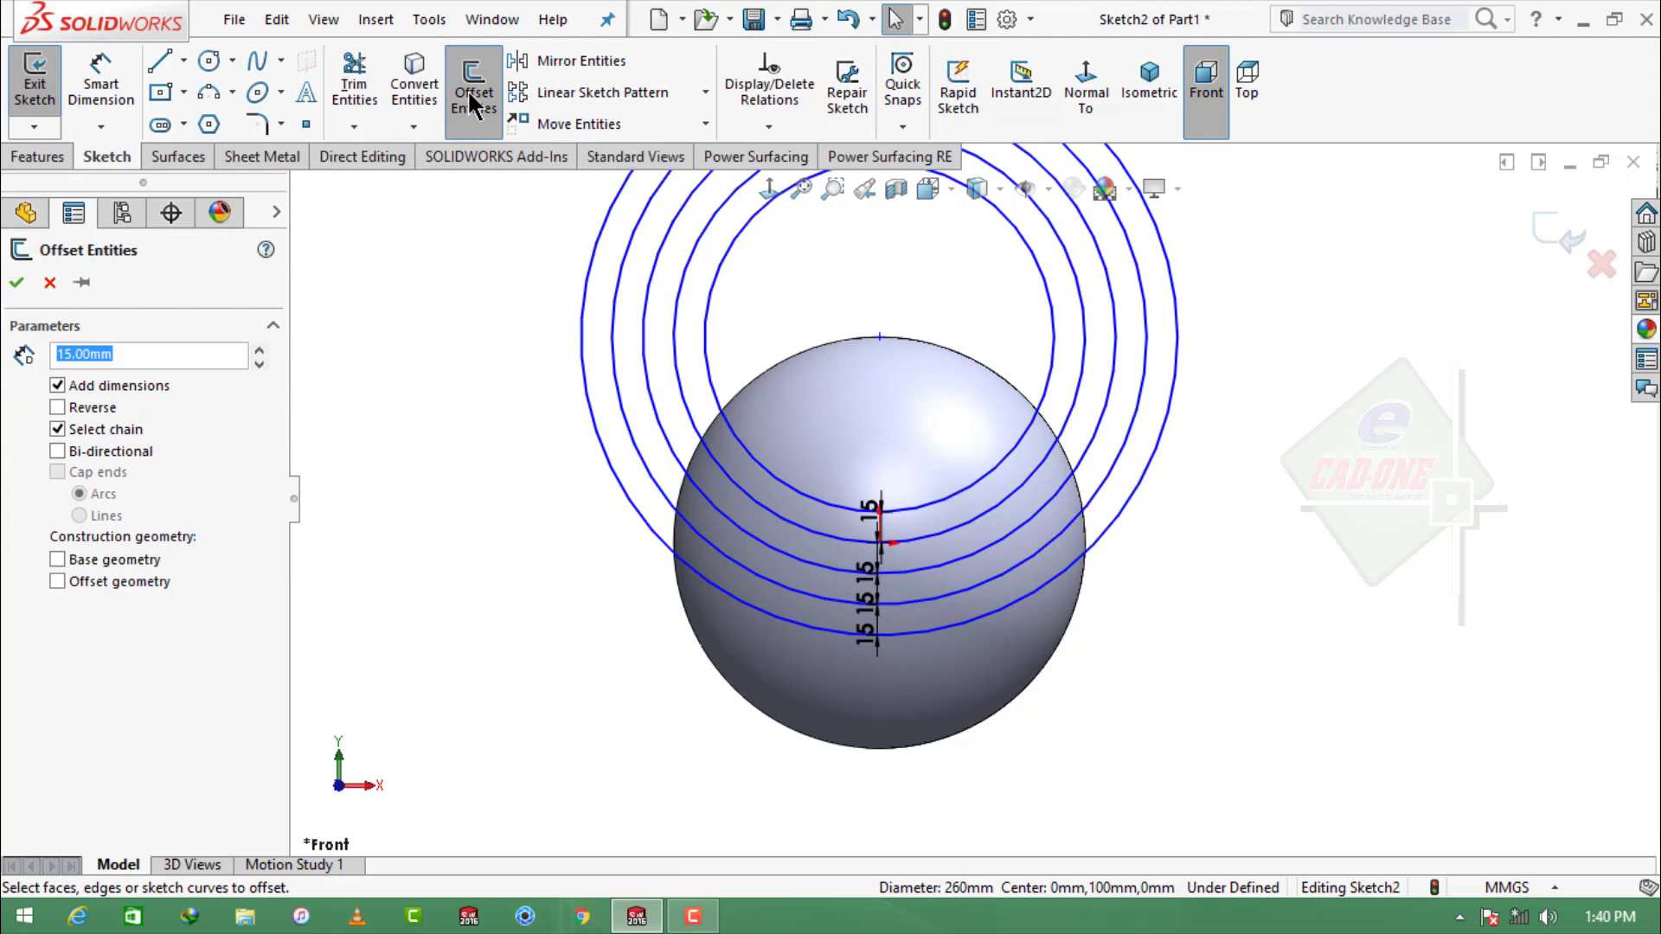
click(618, 477)
click(17, 282)
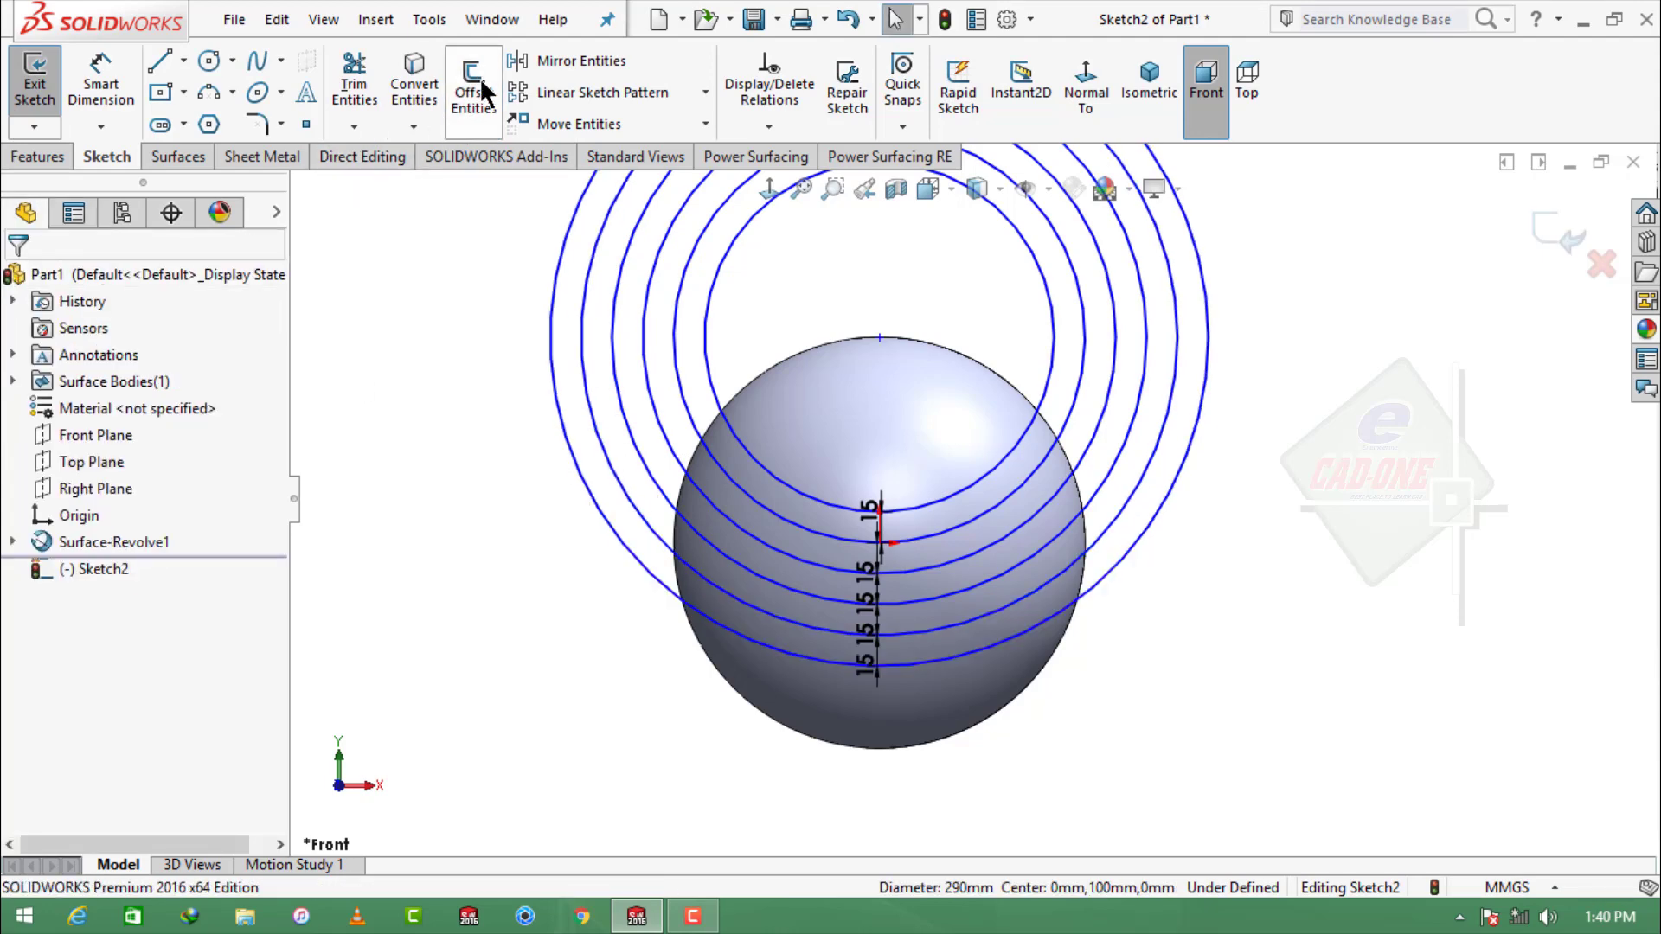
click(481, 91)
click(623, 543)
click(16, 282)
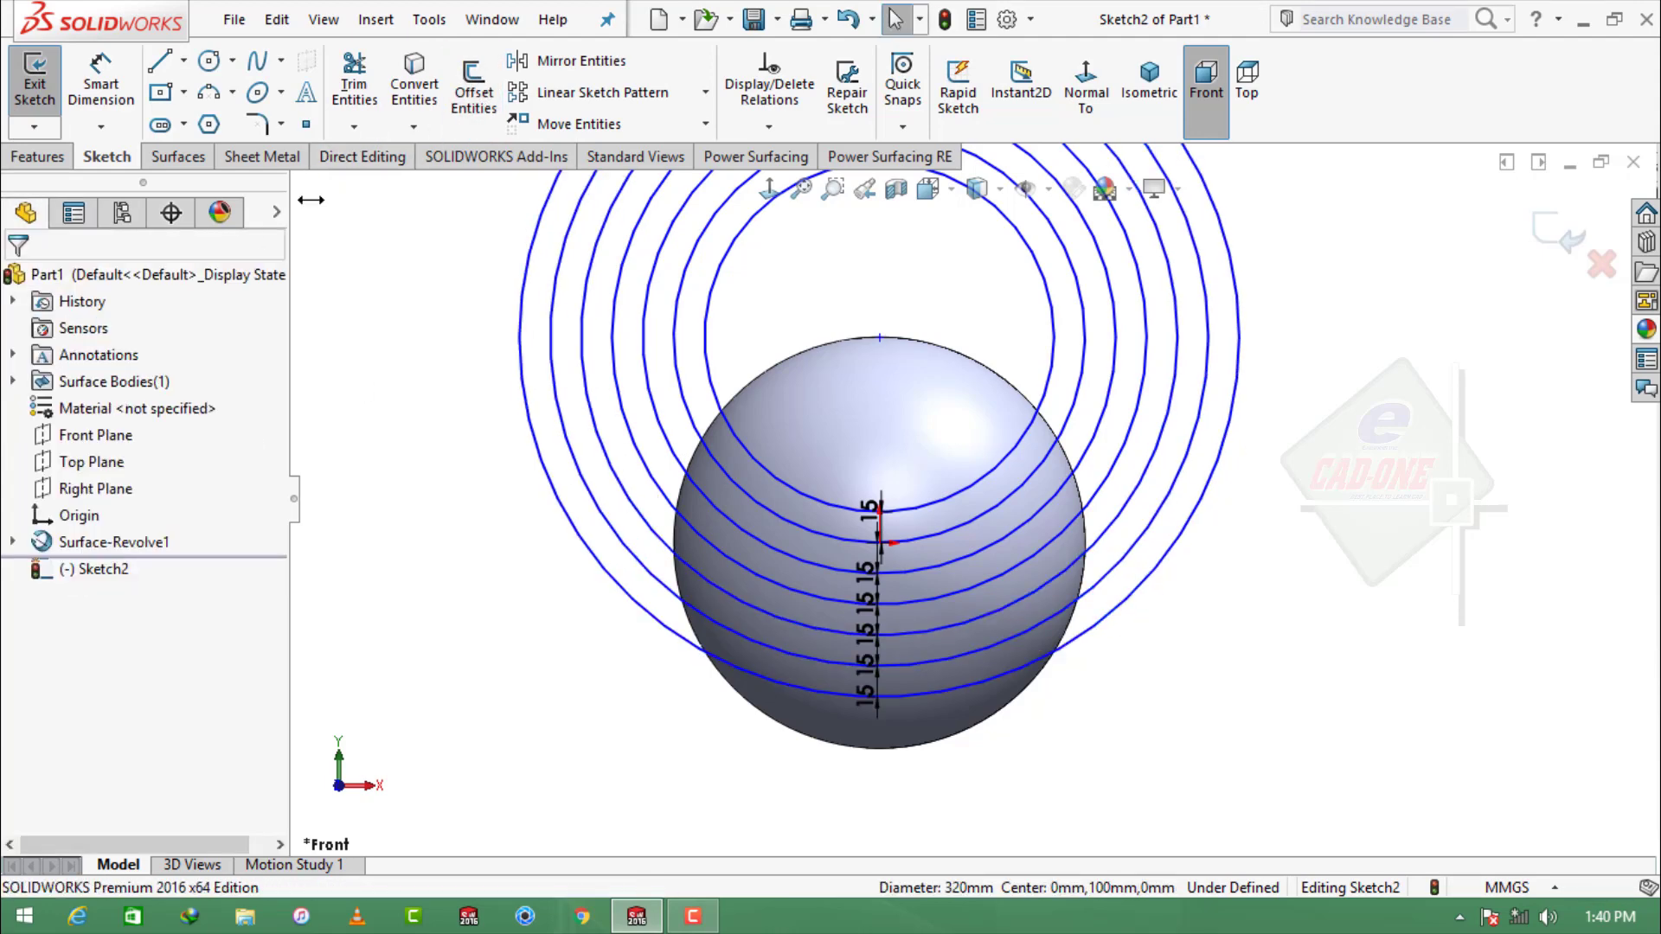
click(473, 91)
click(545, 467)
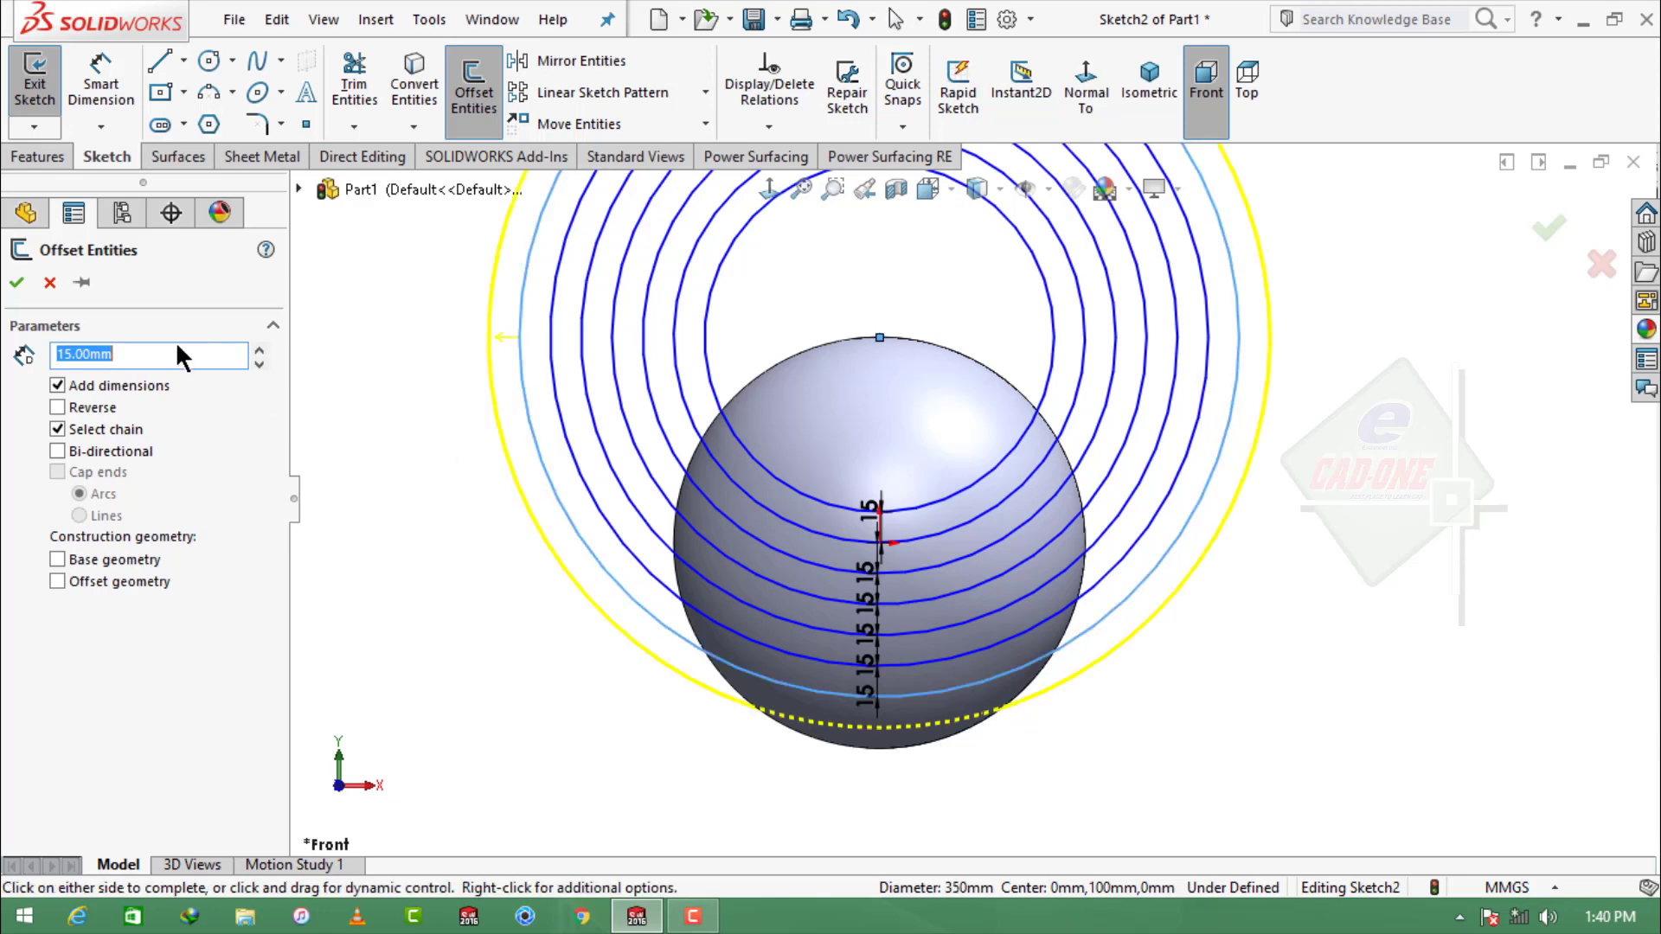
click(16, 282)
Add two smaller concentric circles by offsetting the innermost circle inward by 15 mm twice, with the offset direction reversed
click(473, 91)
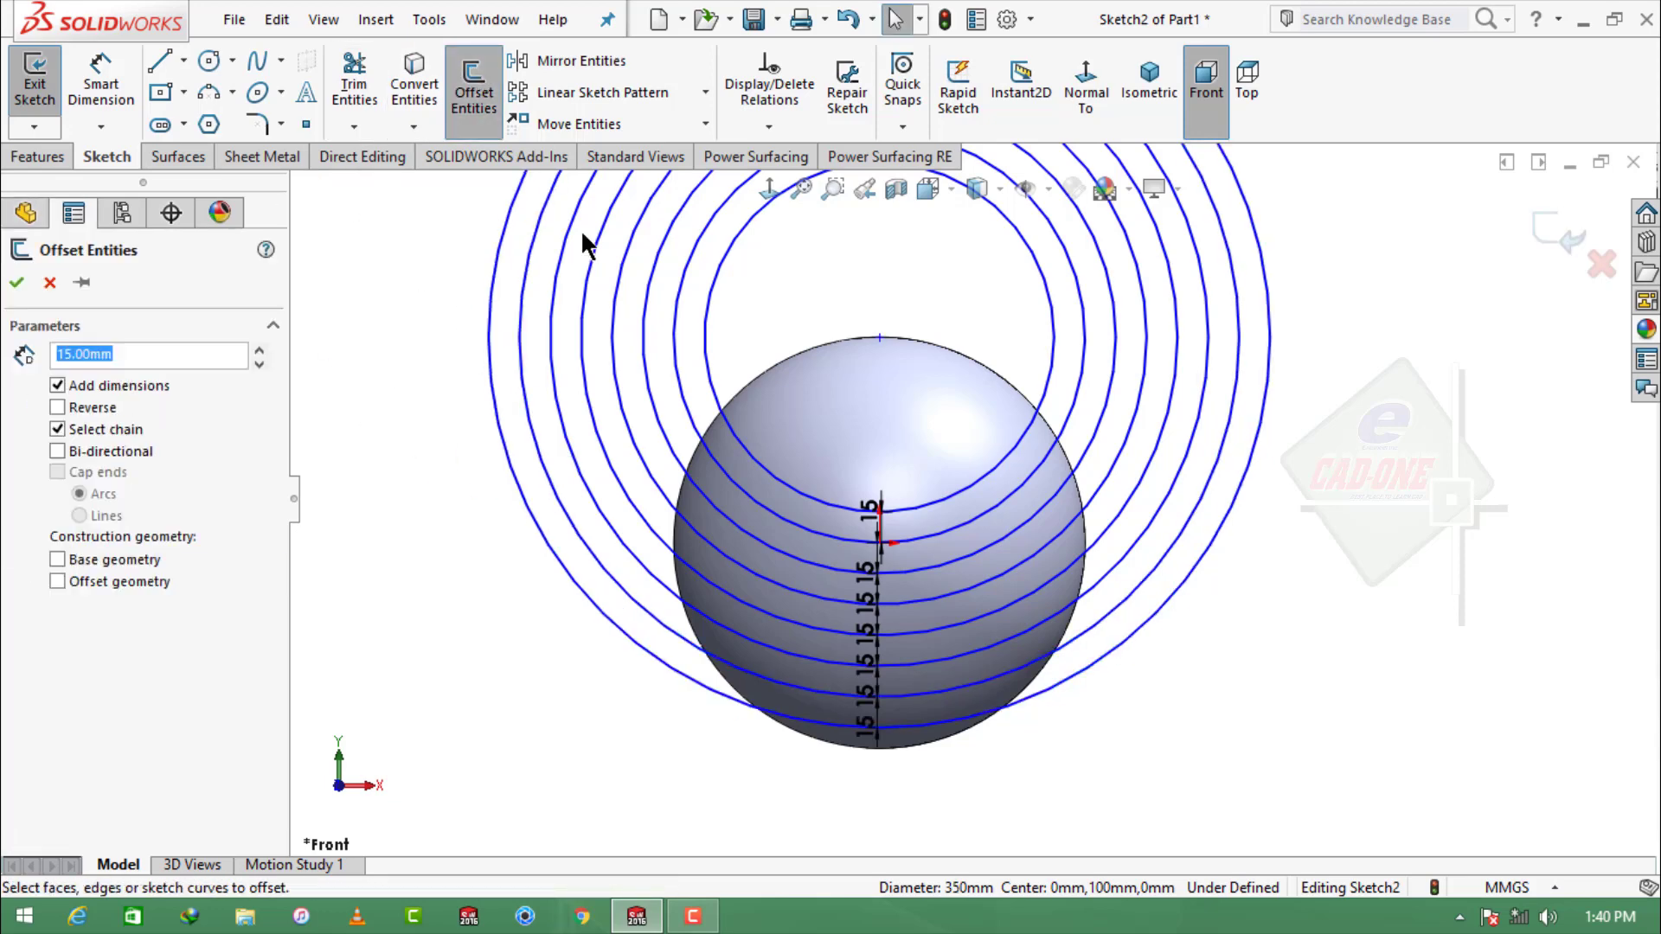
click(724, 408)
click(714, 456)
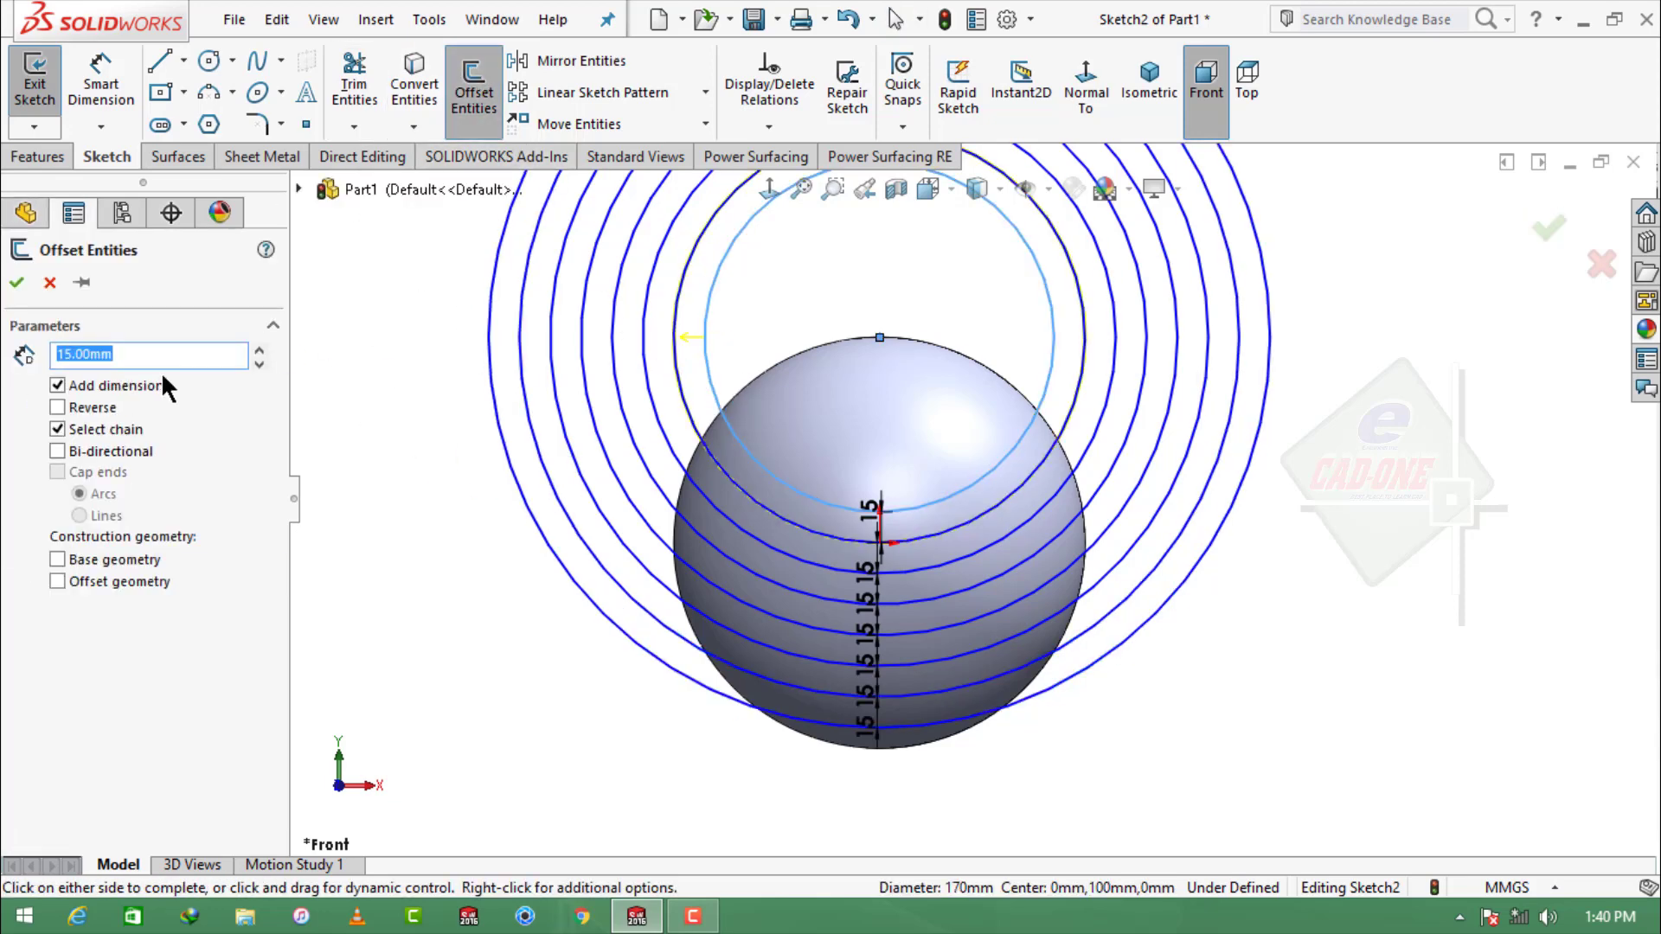
click(57, 408)
click(16, 282)
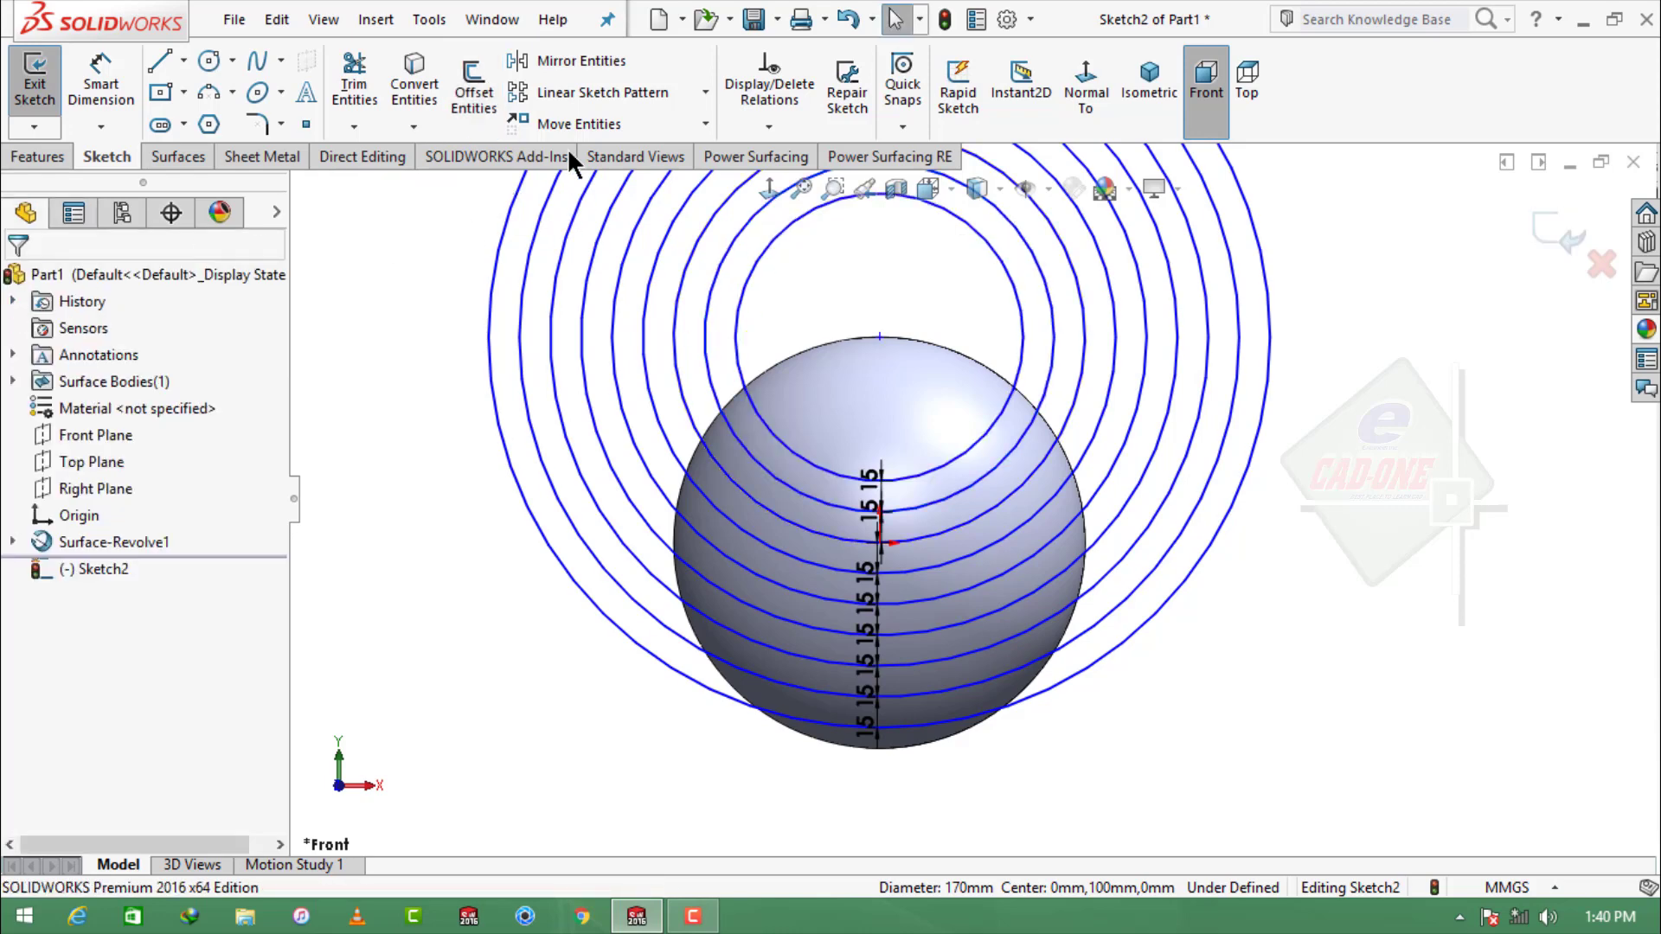
click(473, 91)
click(739, 334)
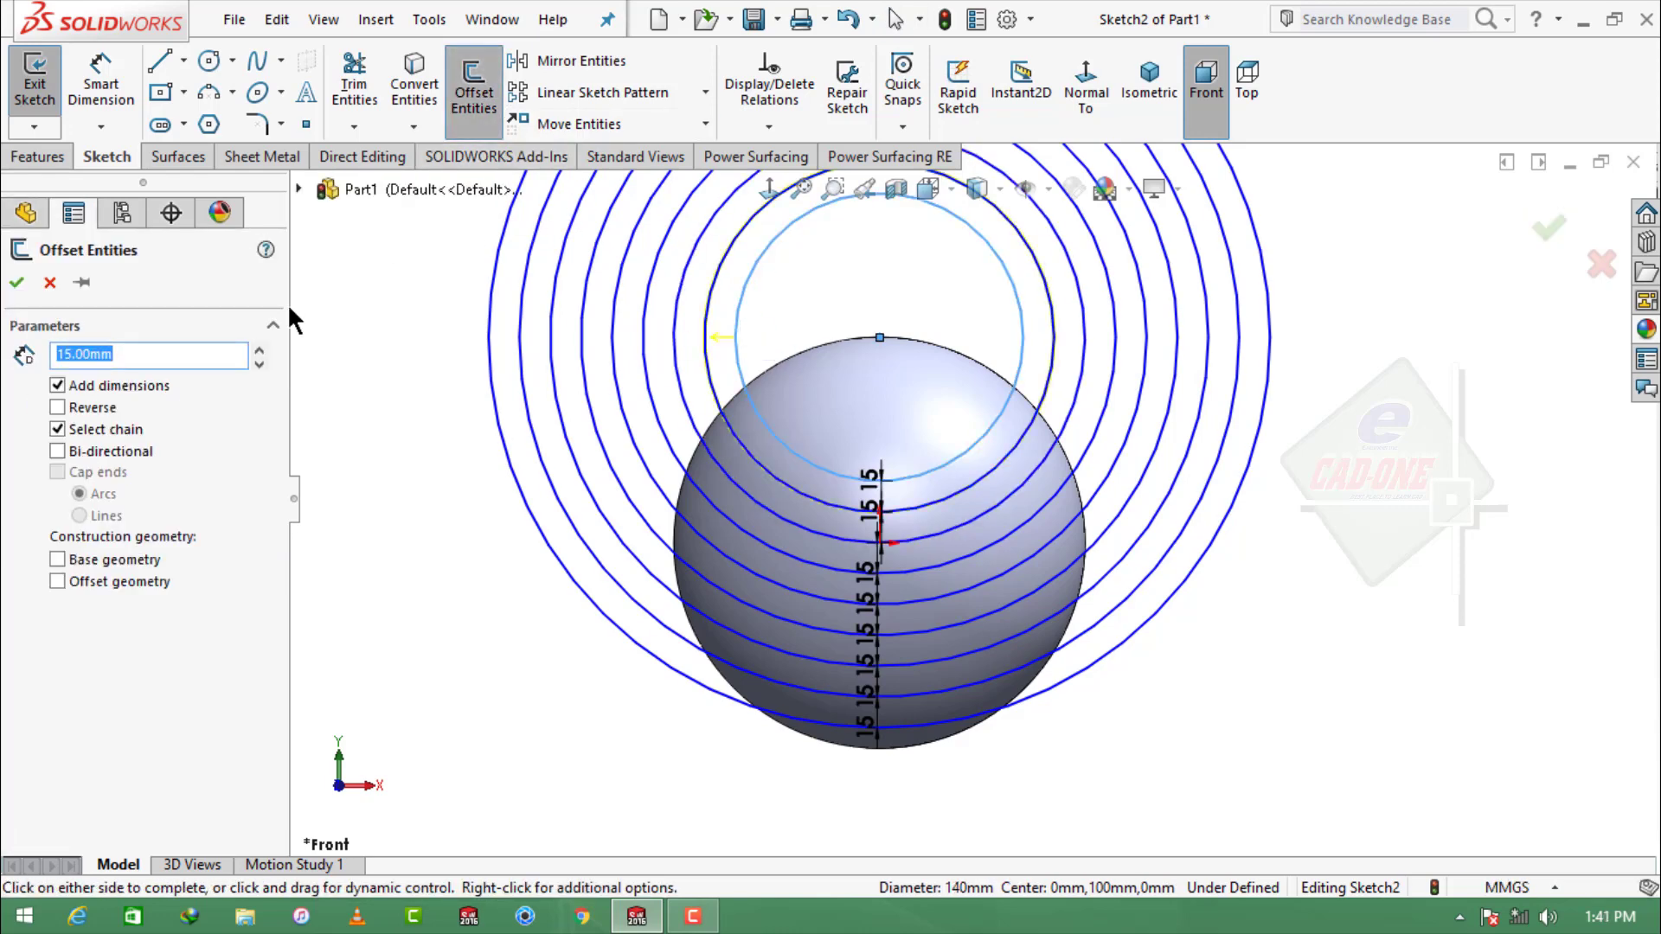
click(57, 407)
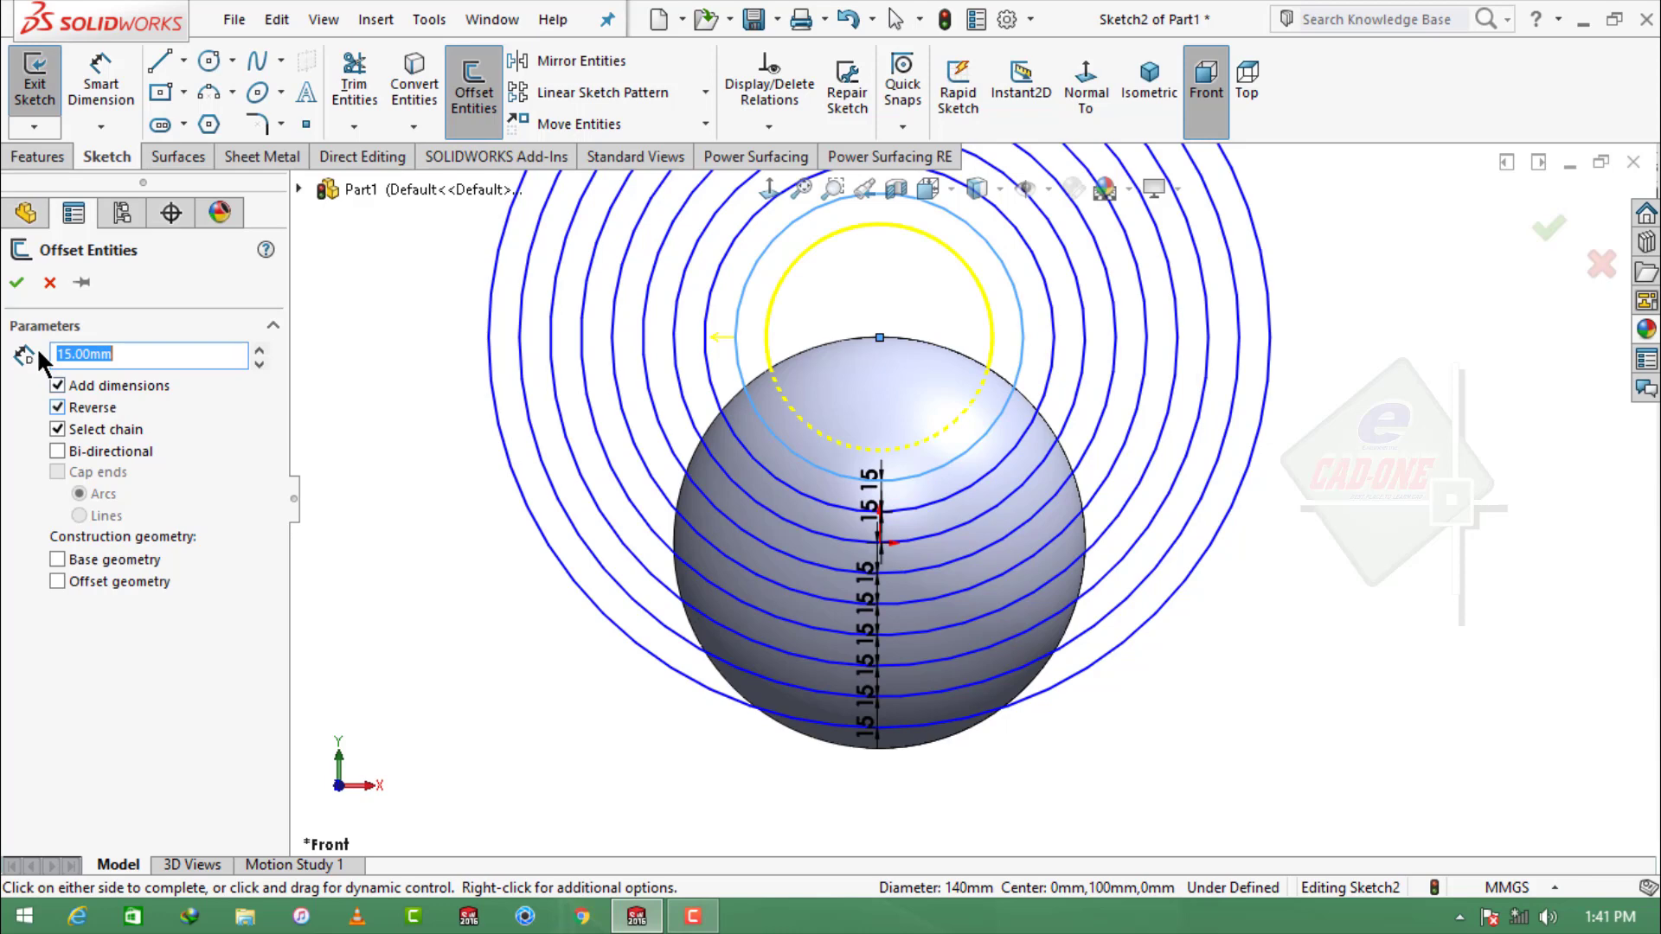
click(16, 282)
Continue the inner rings with two more successive 15 mm inward offsets, each from the current innermost circle
click(478, 77)
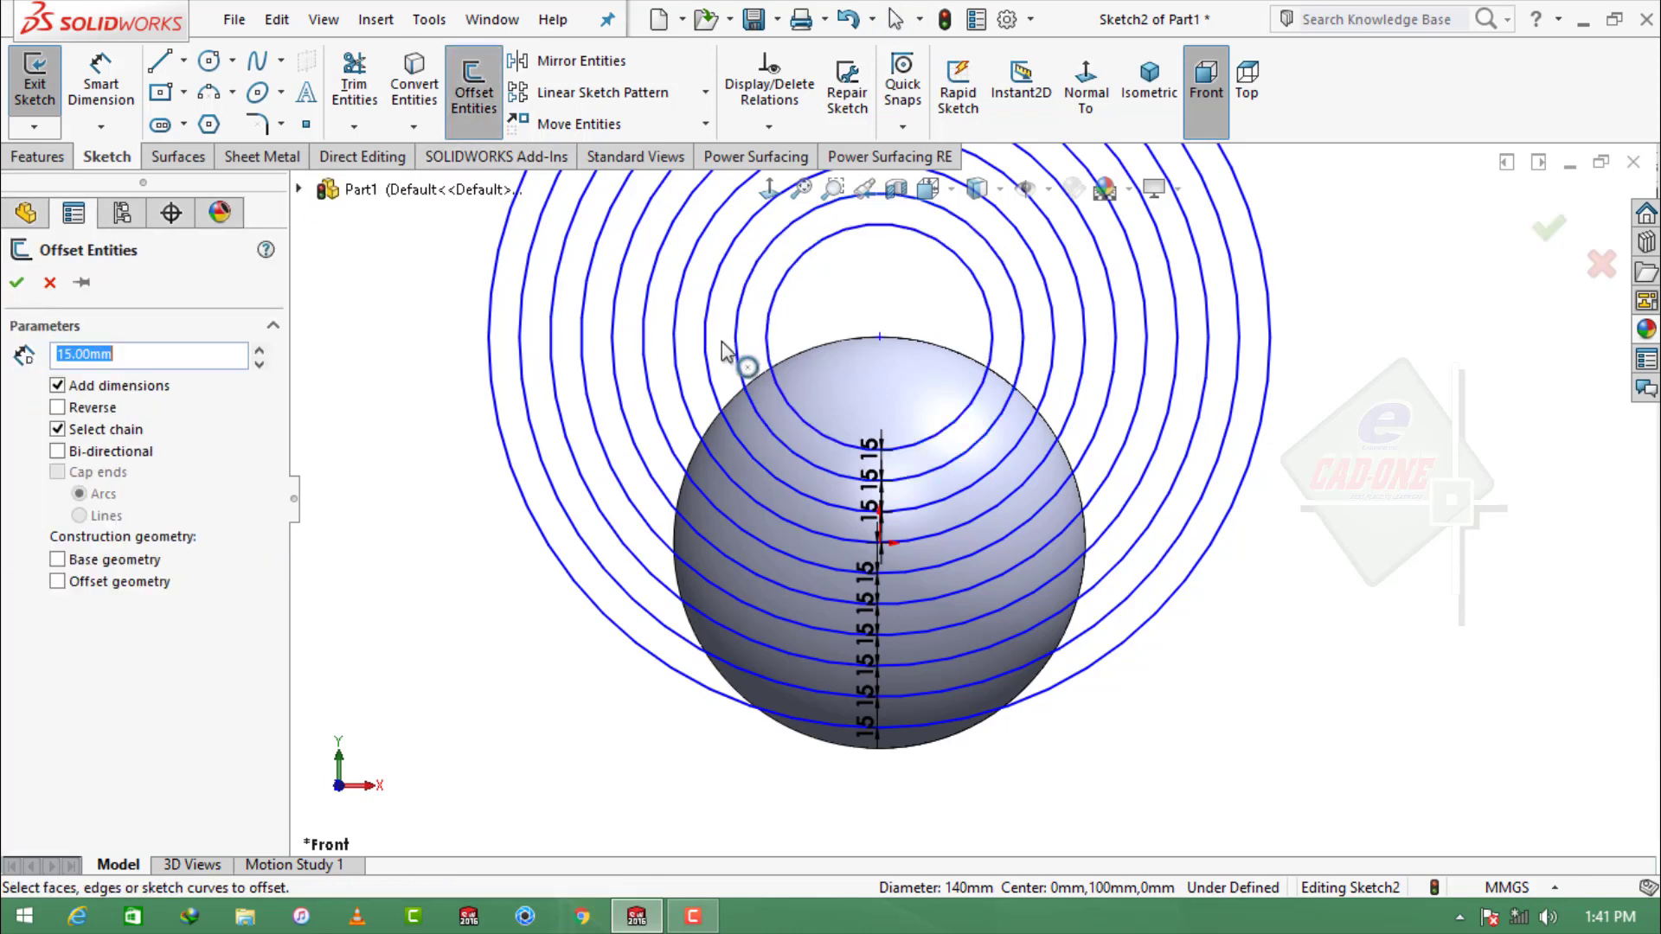
click(767, 339)
click(16, 282)
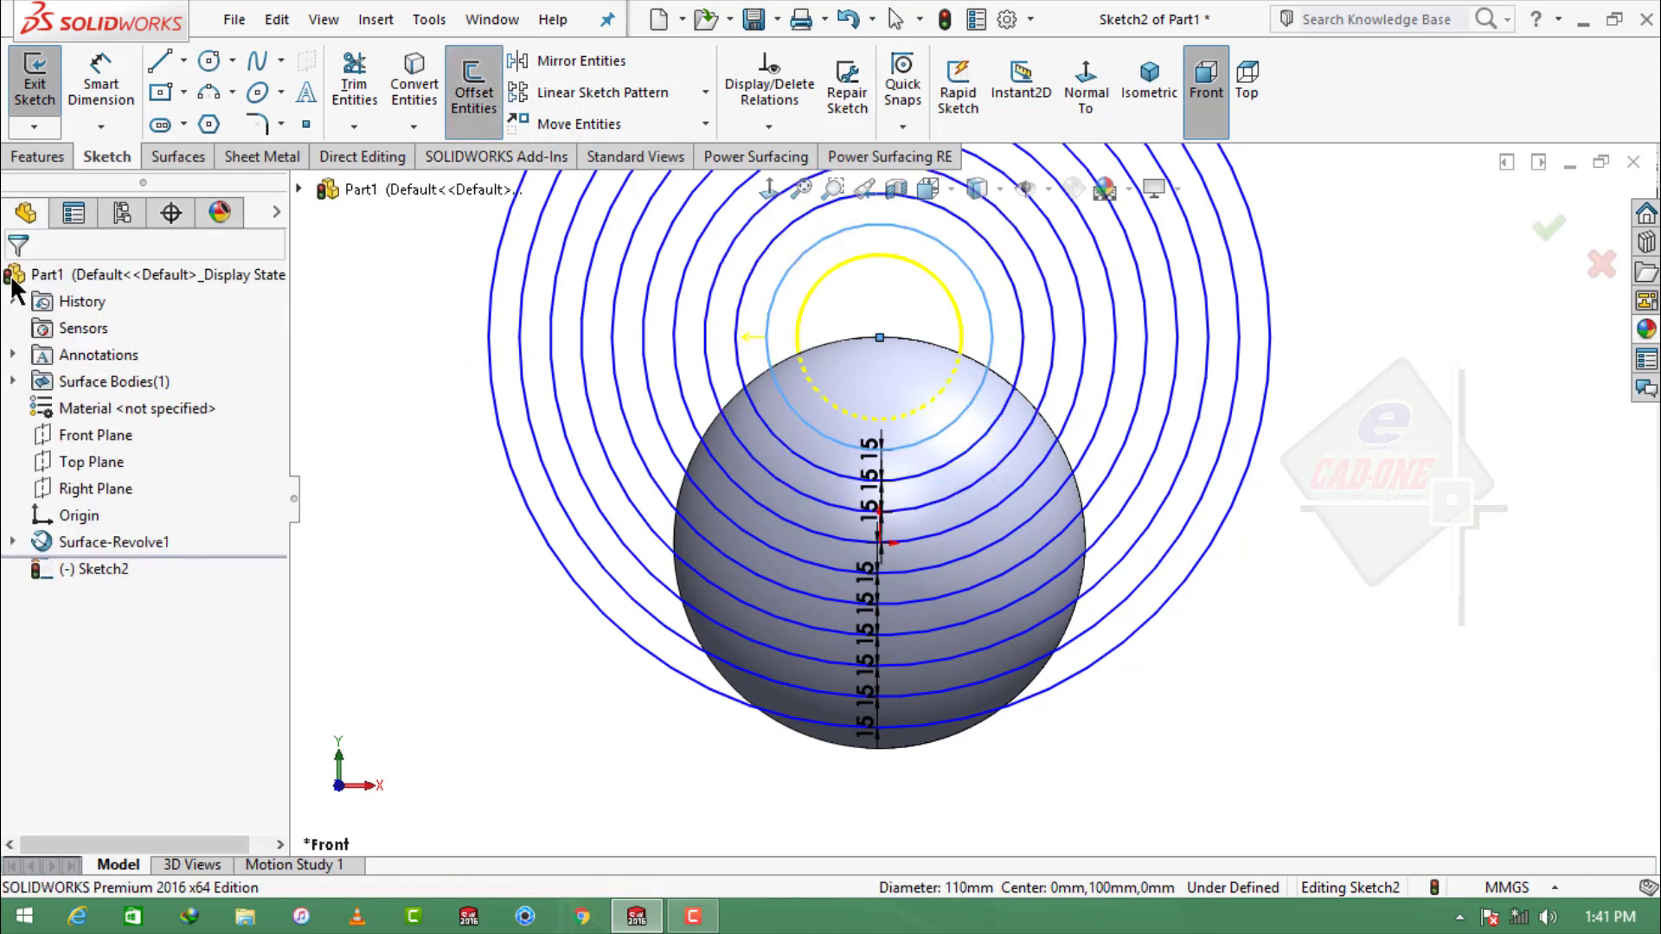
click(474, 87)
click(811, 304)
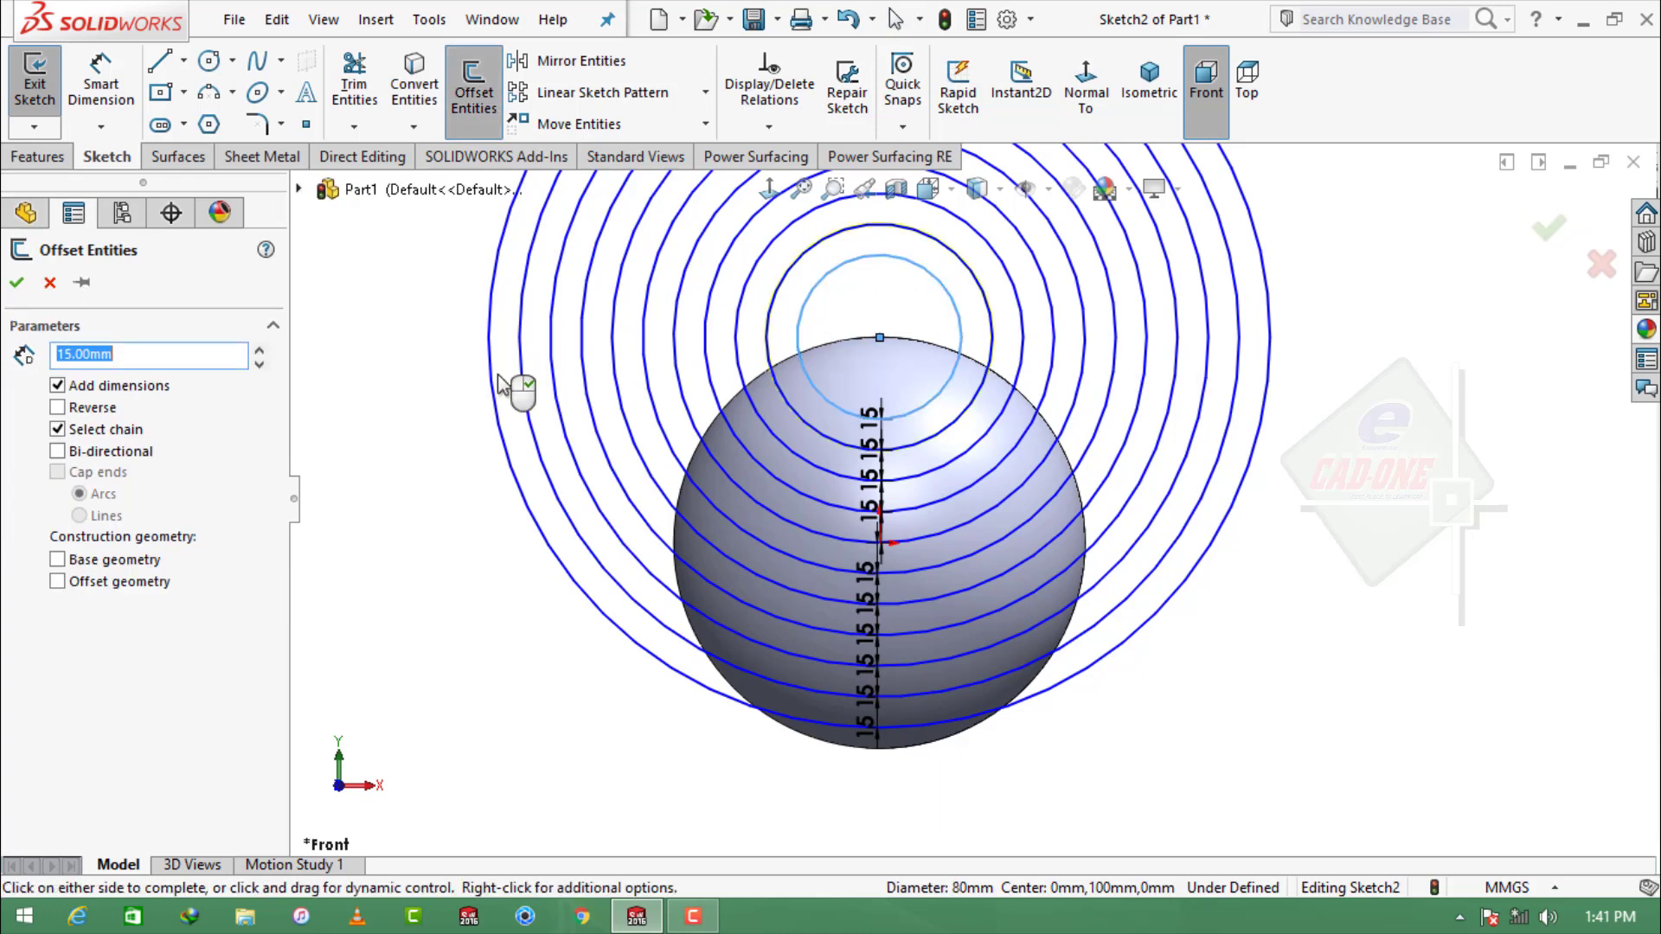
click(16, 284)
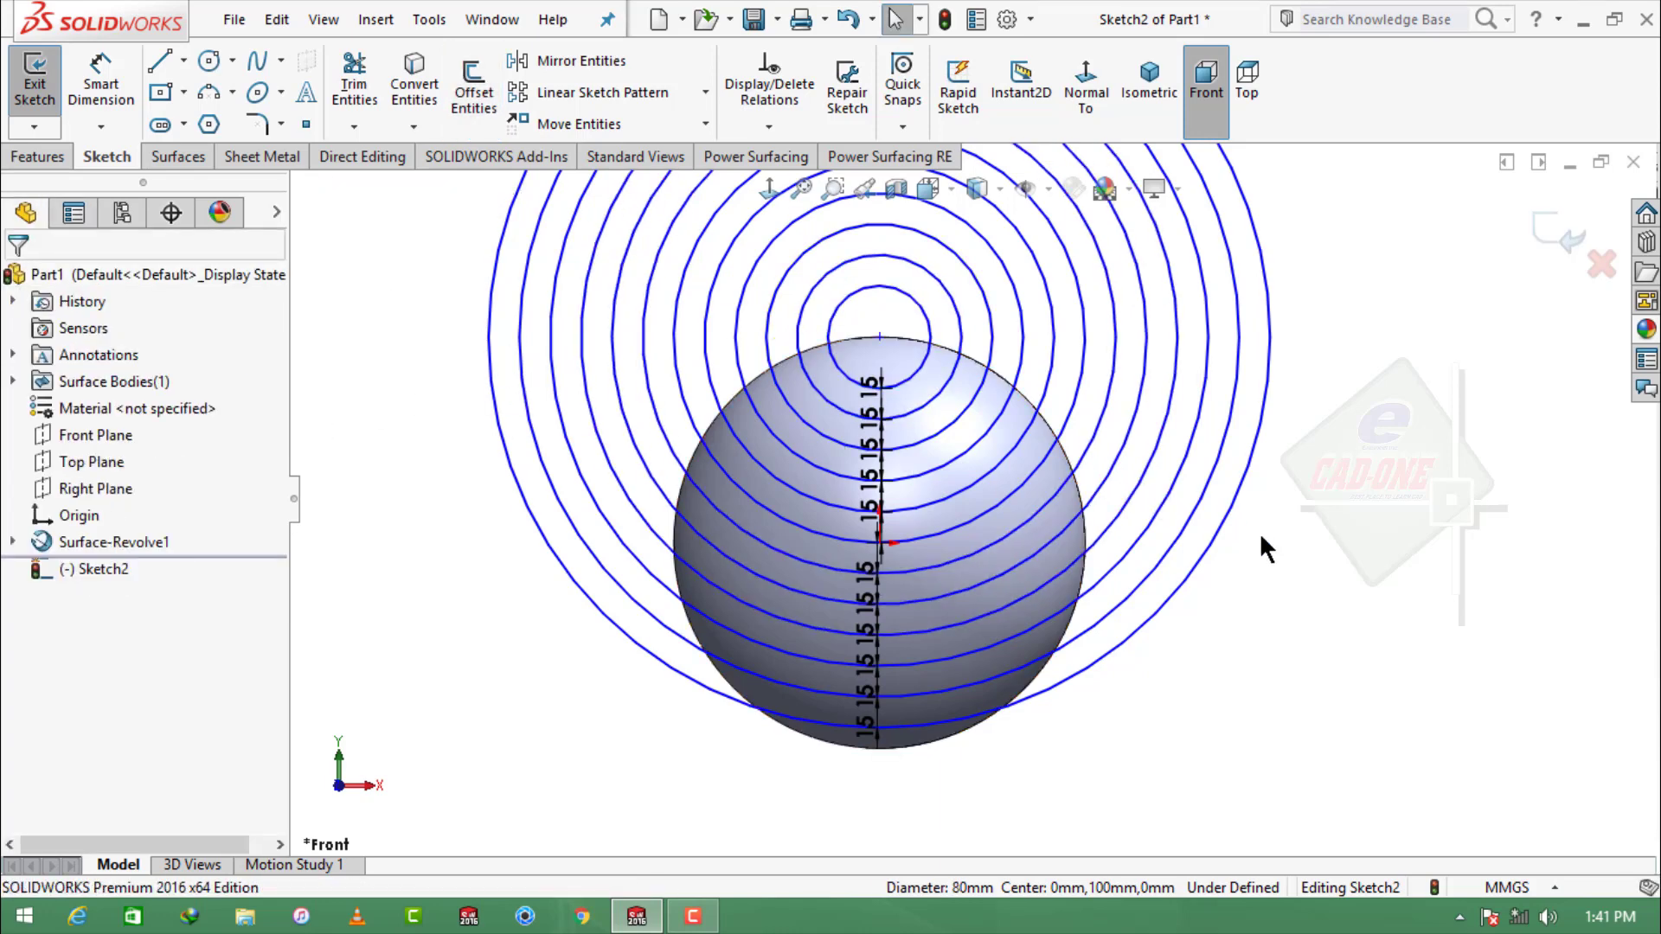
Create a projection Split Line on the sphere's surface from the concentric-circle sketch
click(34, 157)
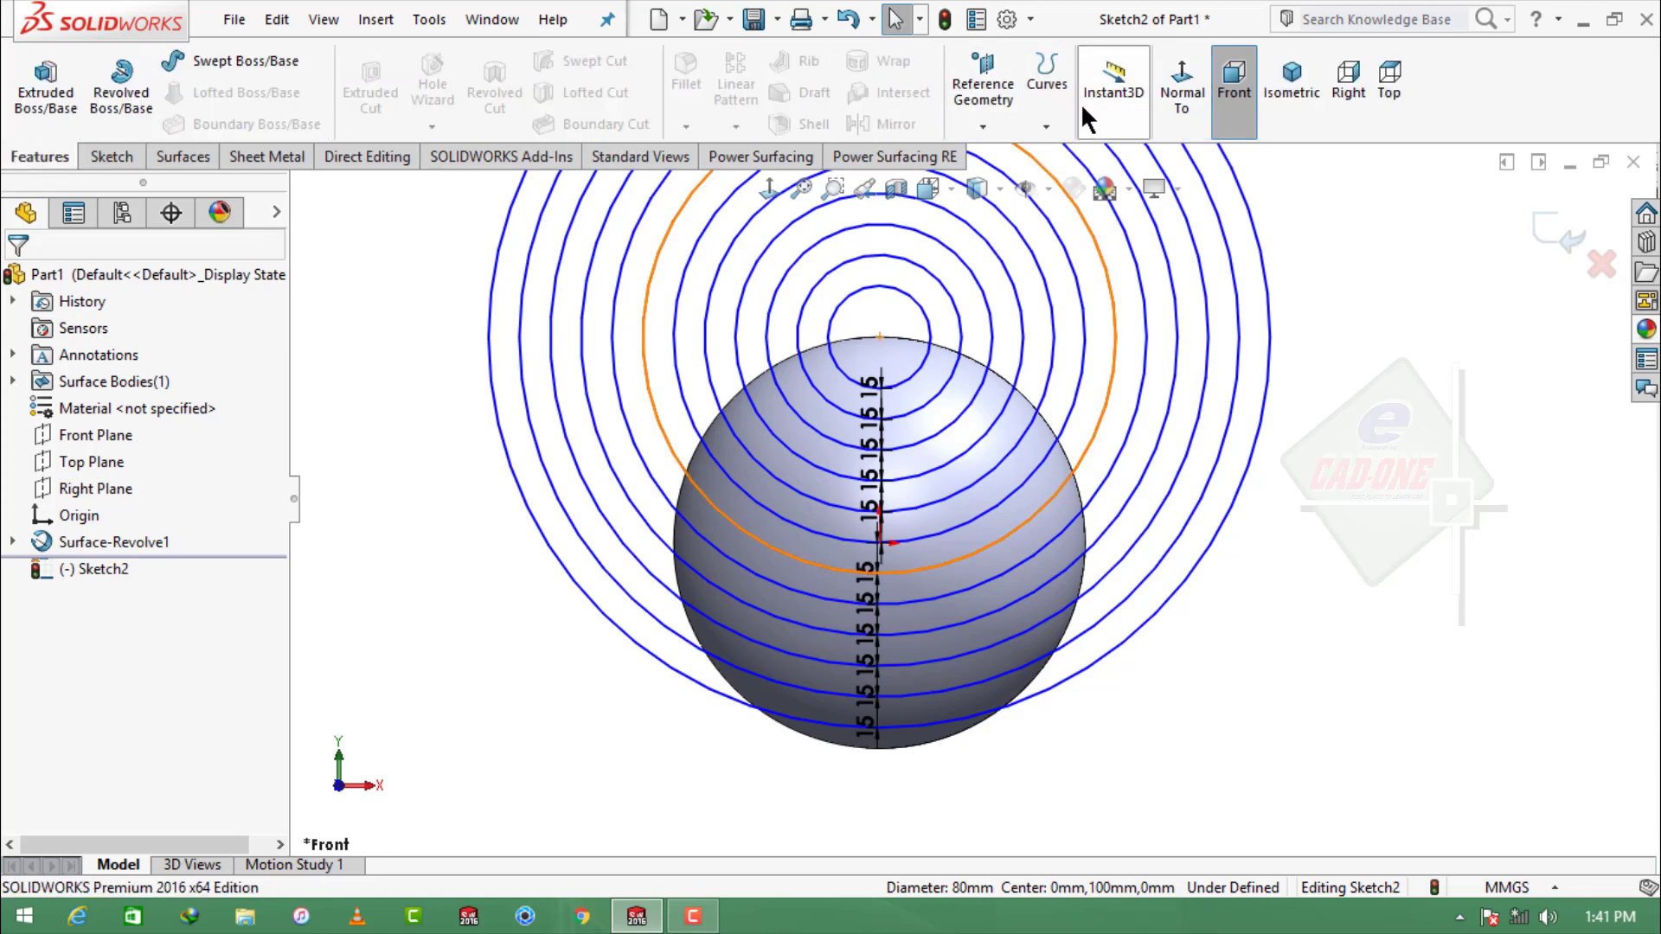
click(1050, 97)
click(1068, 154)
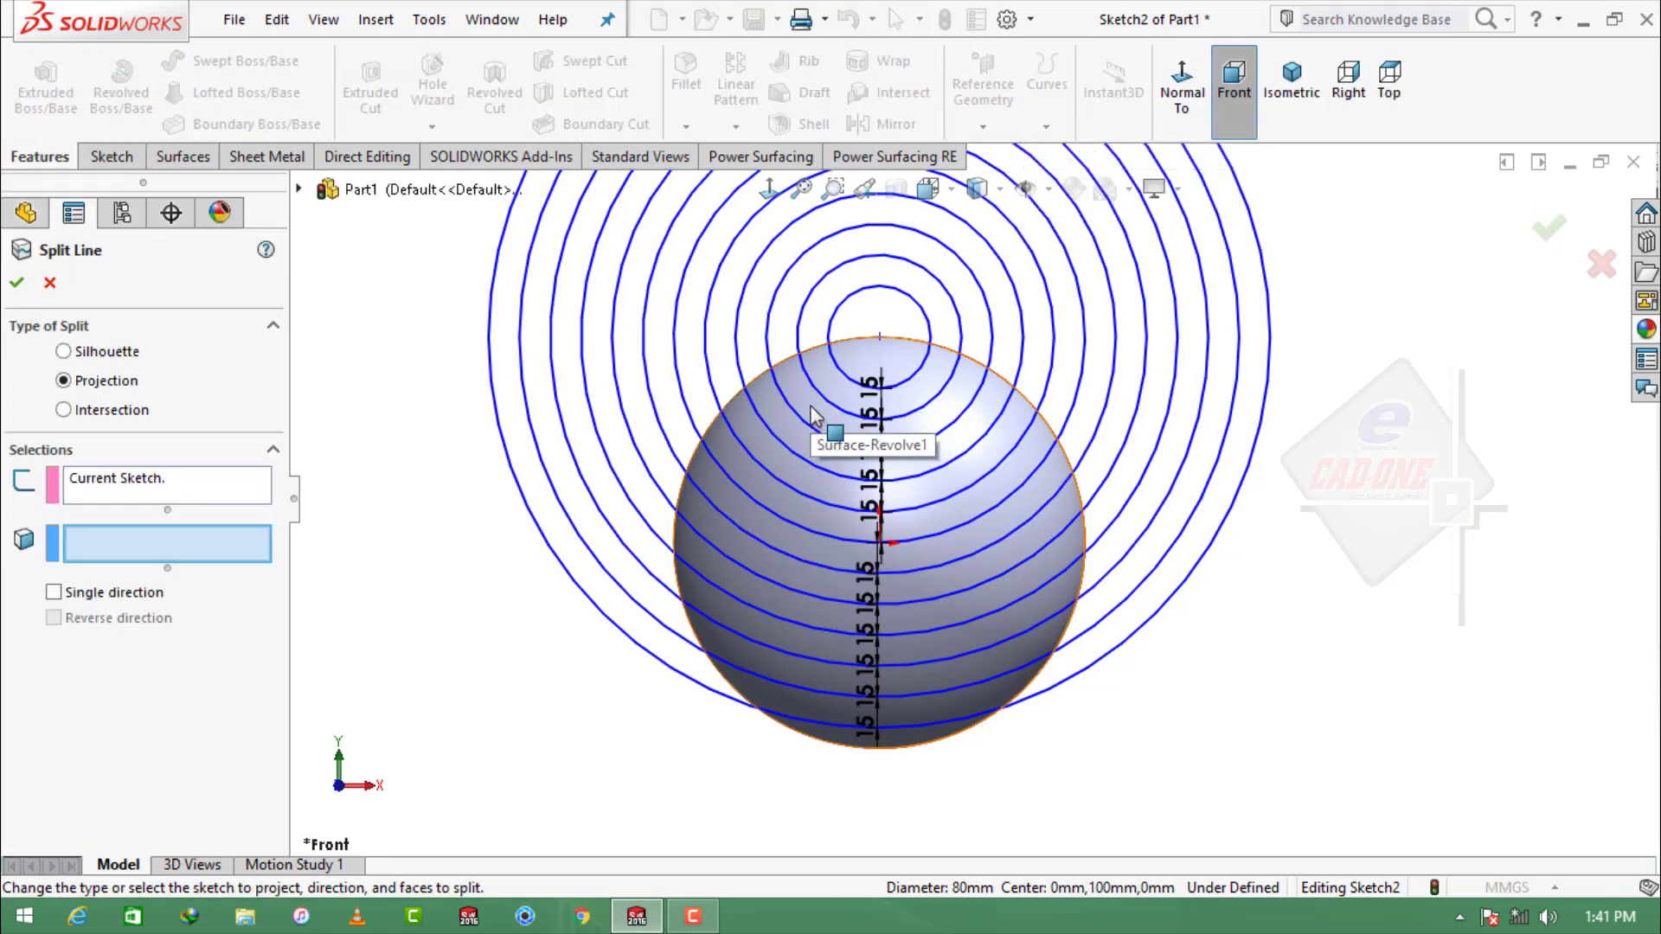
click(813, 415)
click(19, 286)
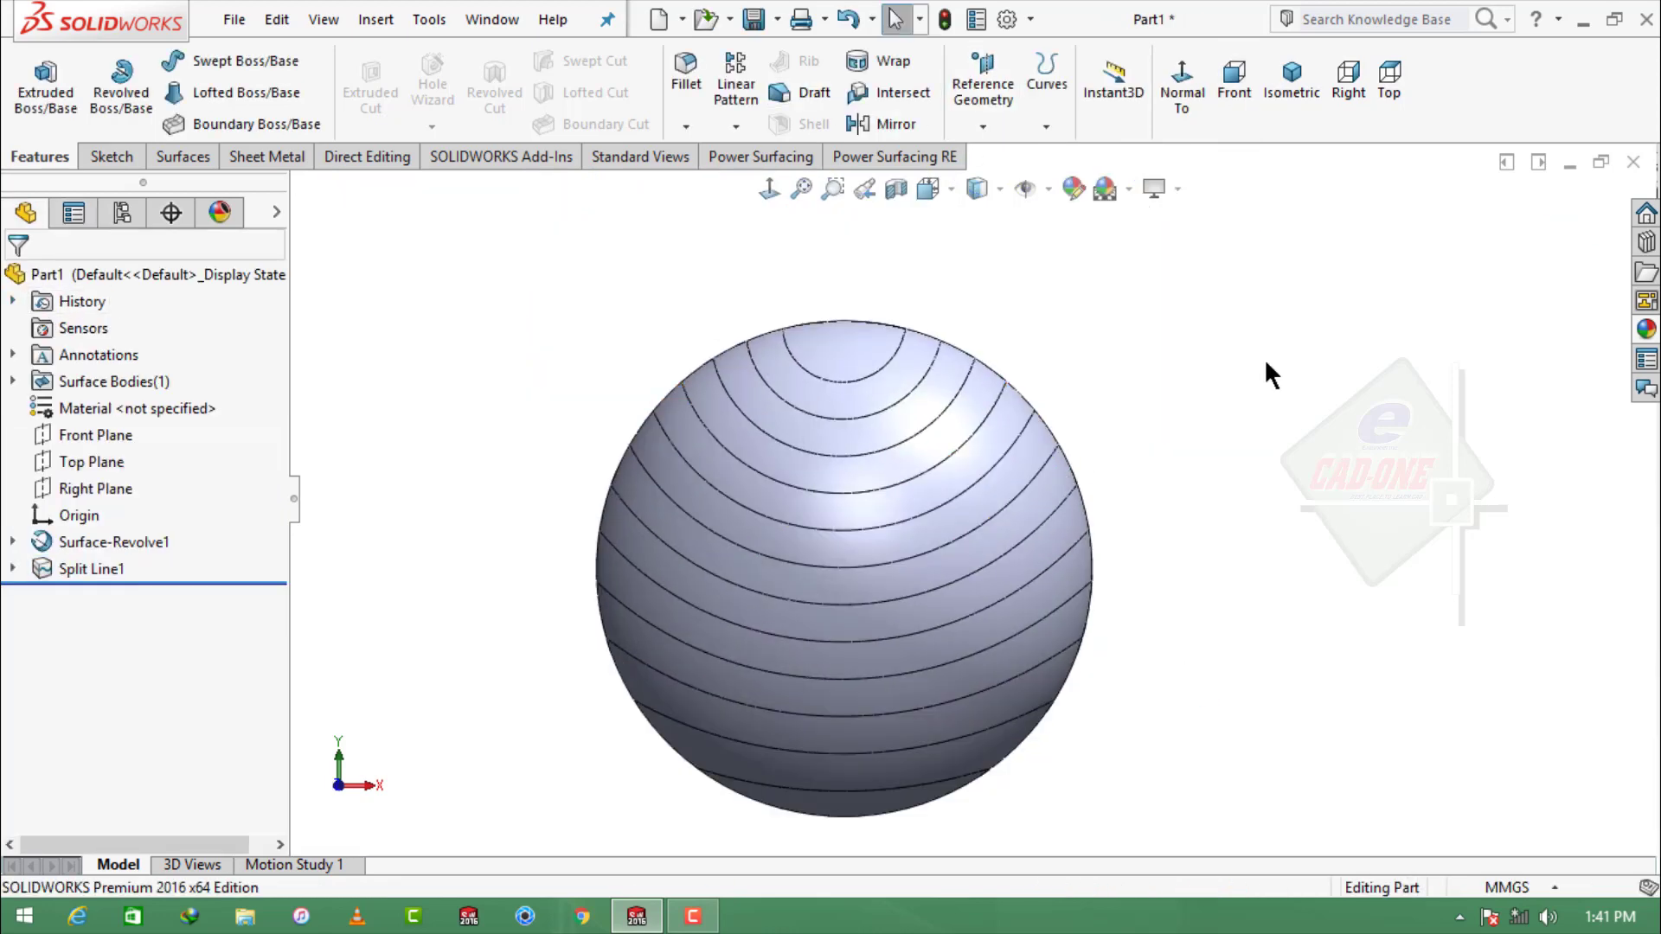
Sweep a 10 mm circular profile along the smallest, topmost split-line loop on the sphere
middle_drag(1268, 371, 1484, 242)
click(1291, 87)
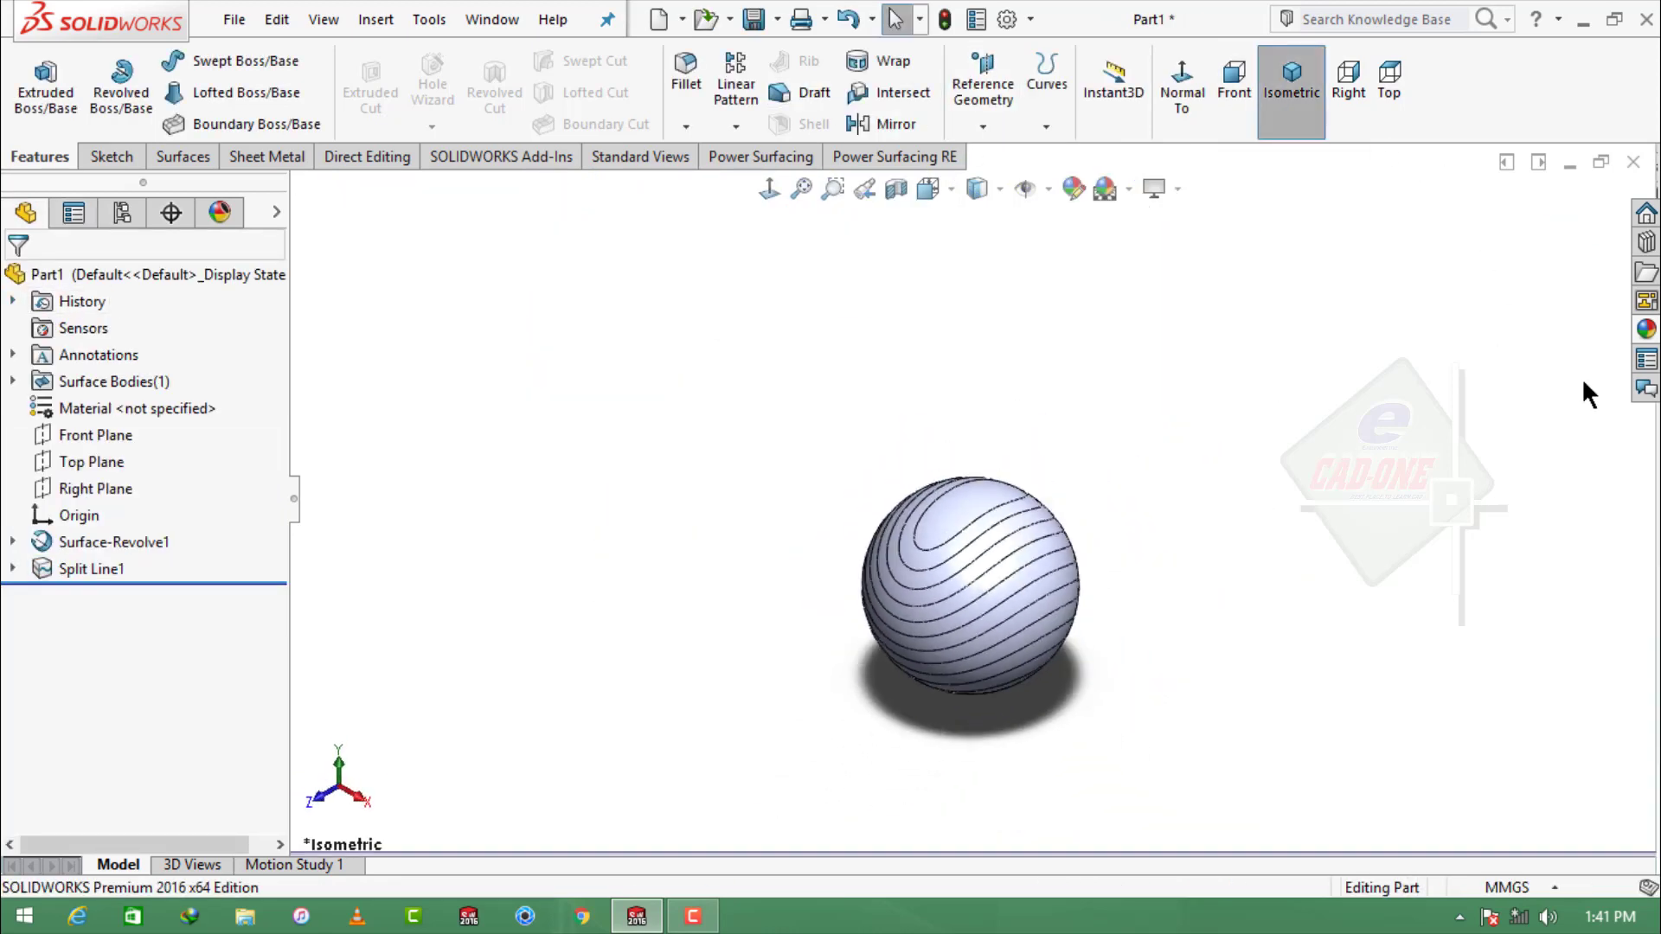
mouse_move(1659, 378)
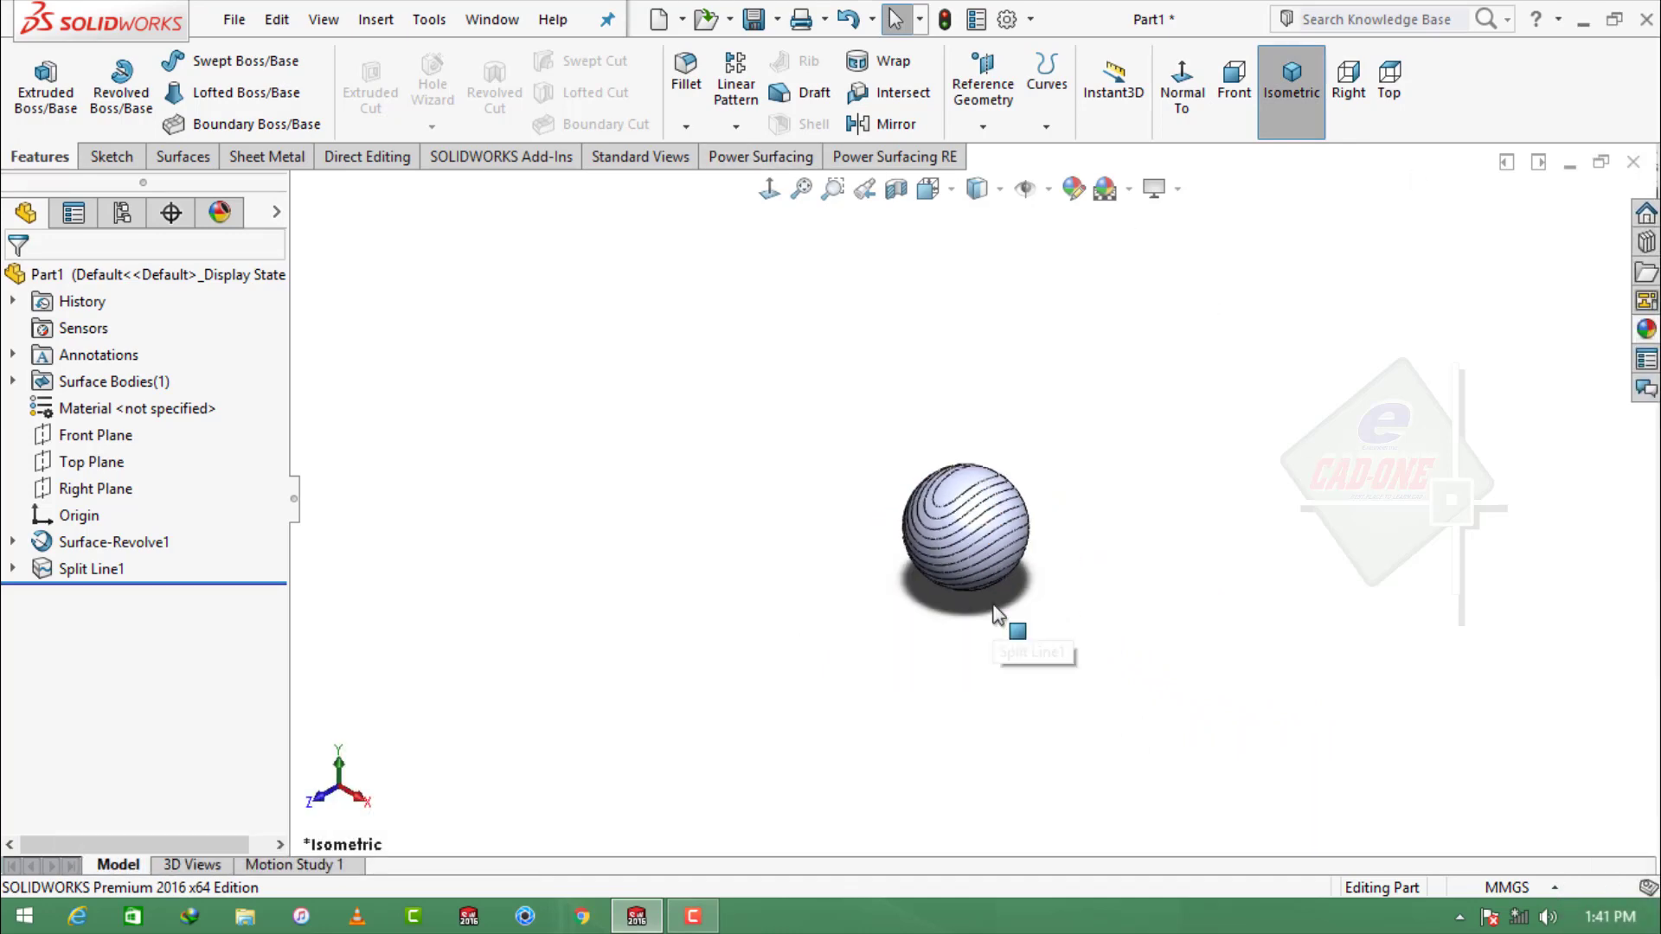
scroll(1008, 631, down, 3)
scroll(895, 718, down, 2)
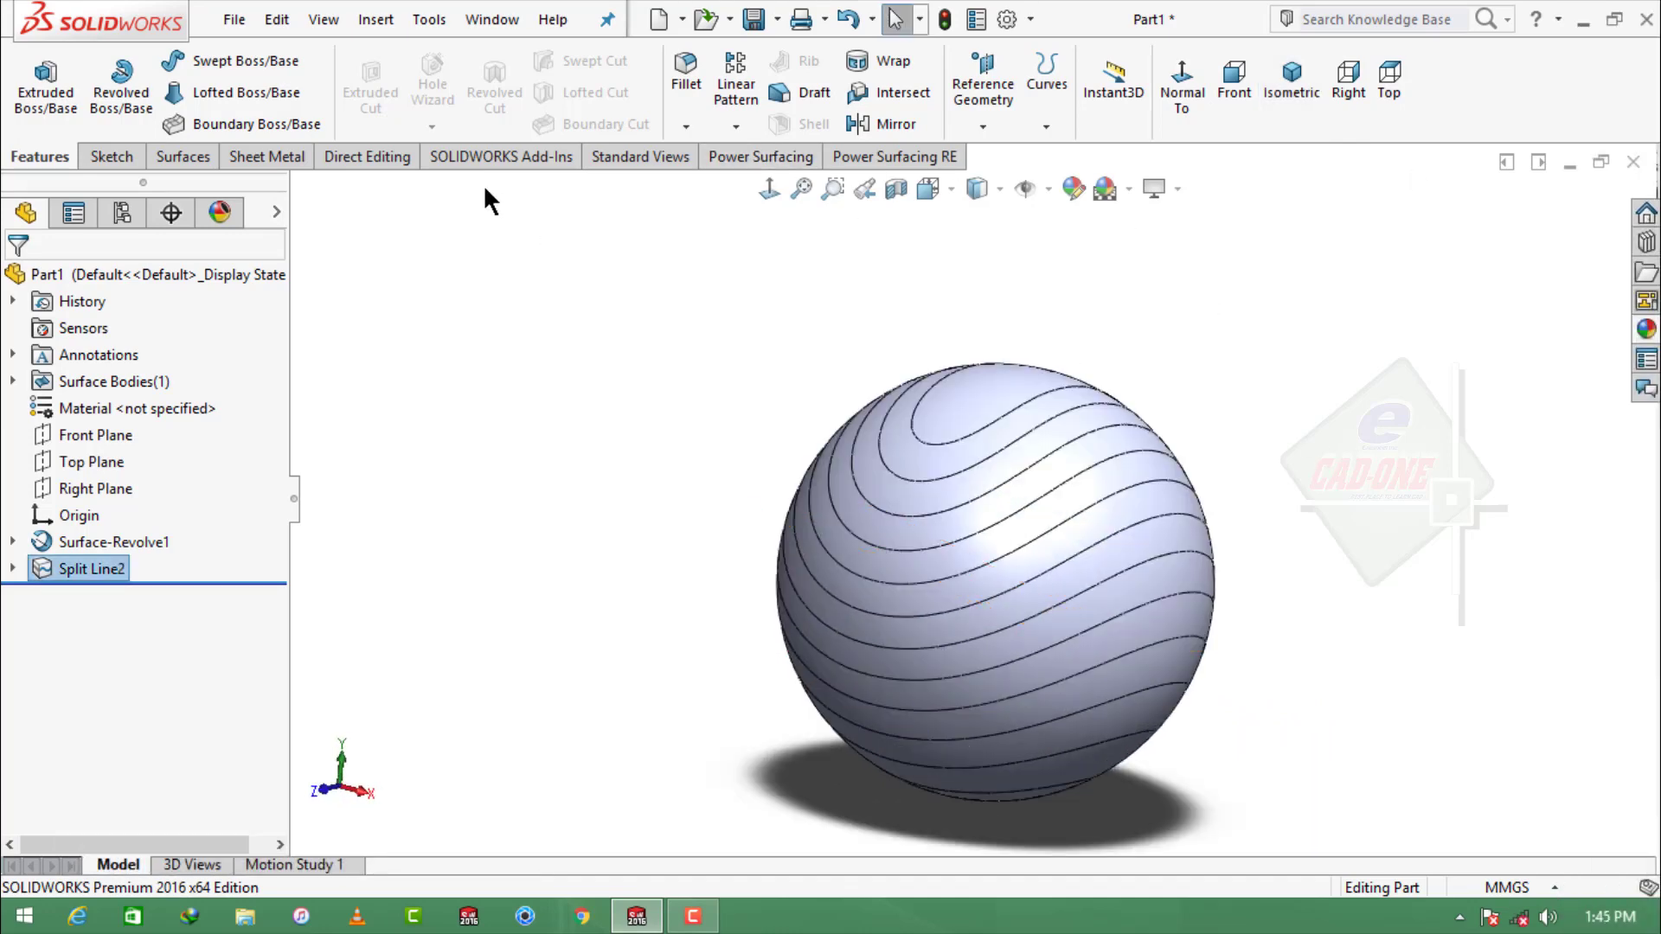
click(177, 62)
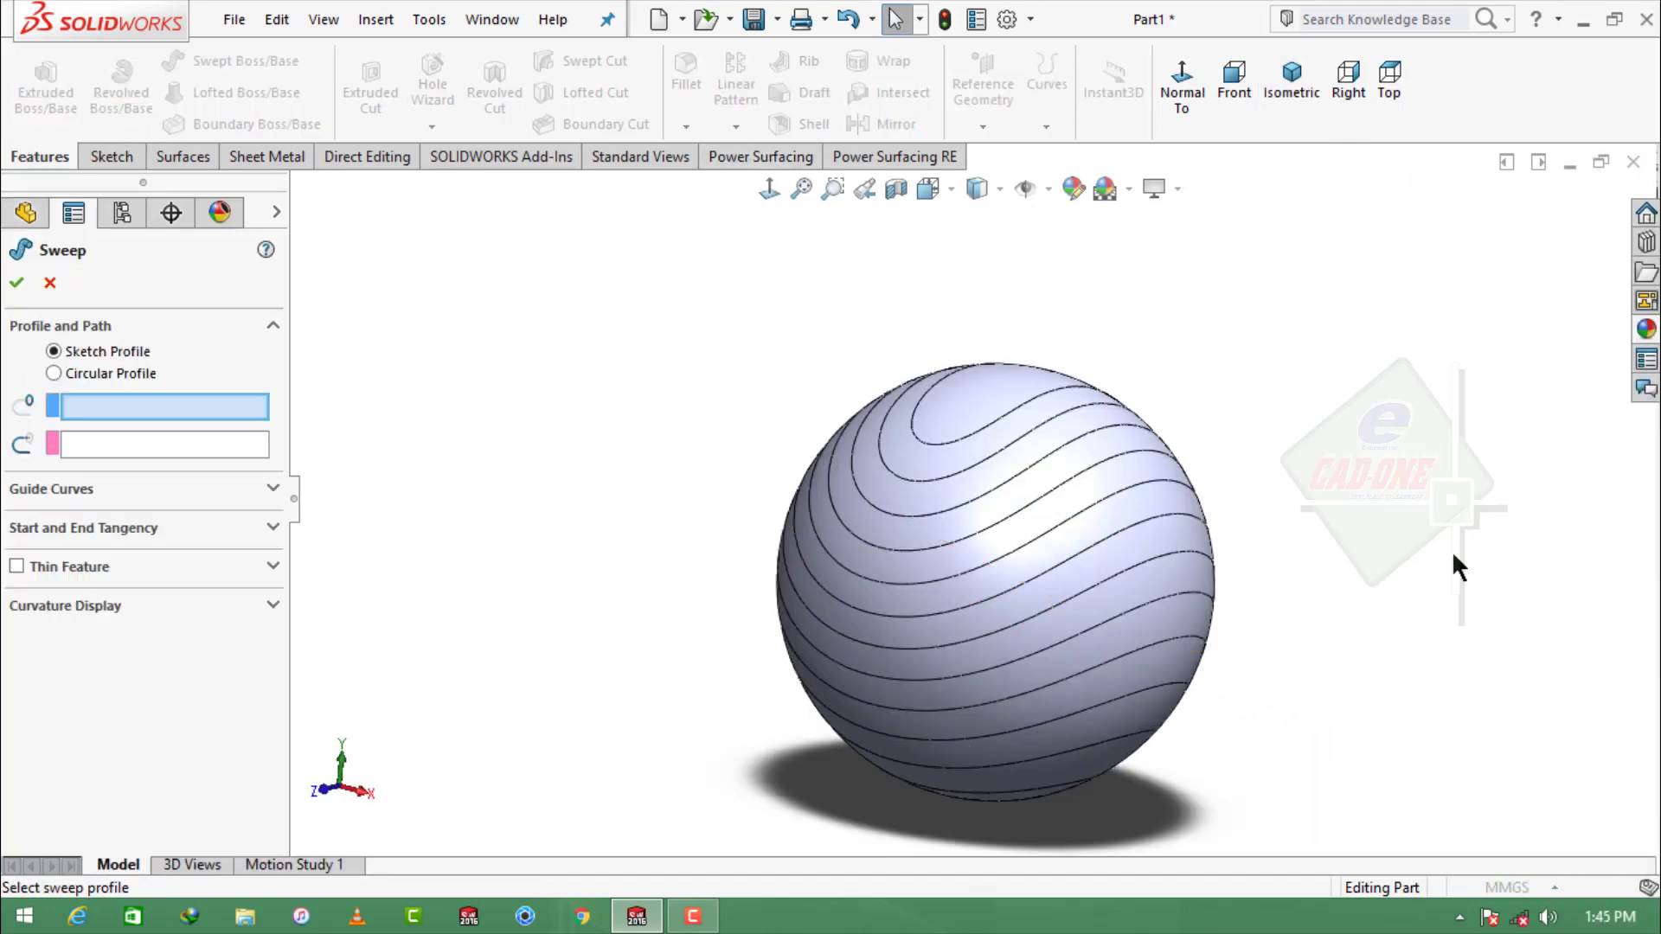
click(54, 373)
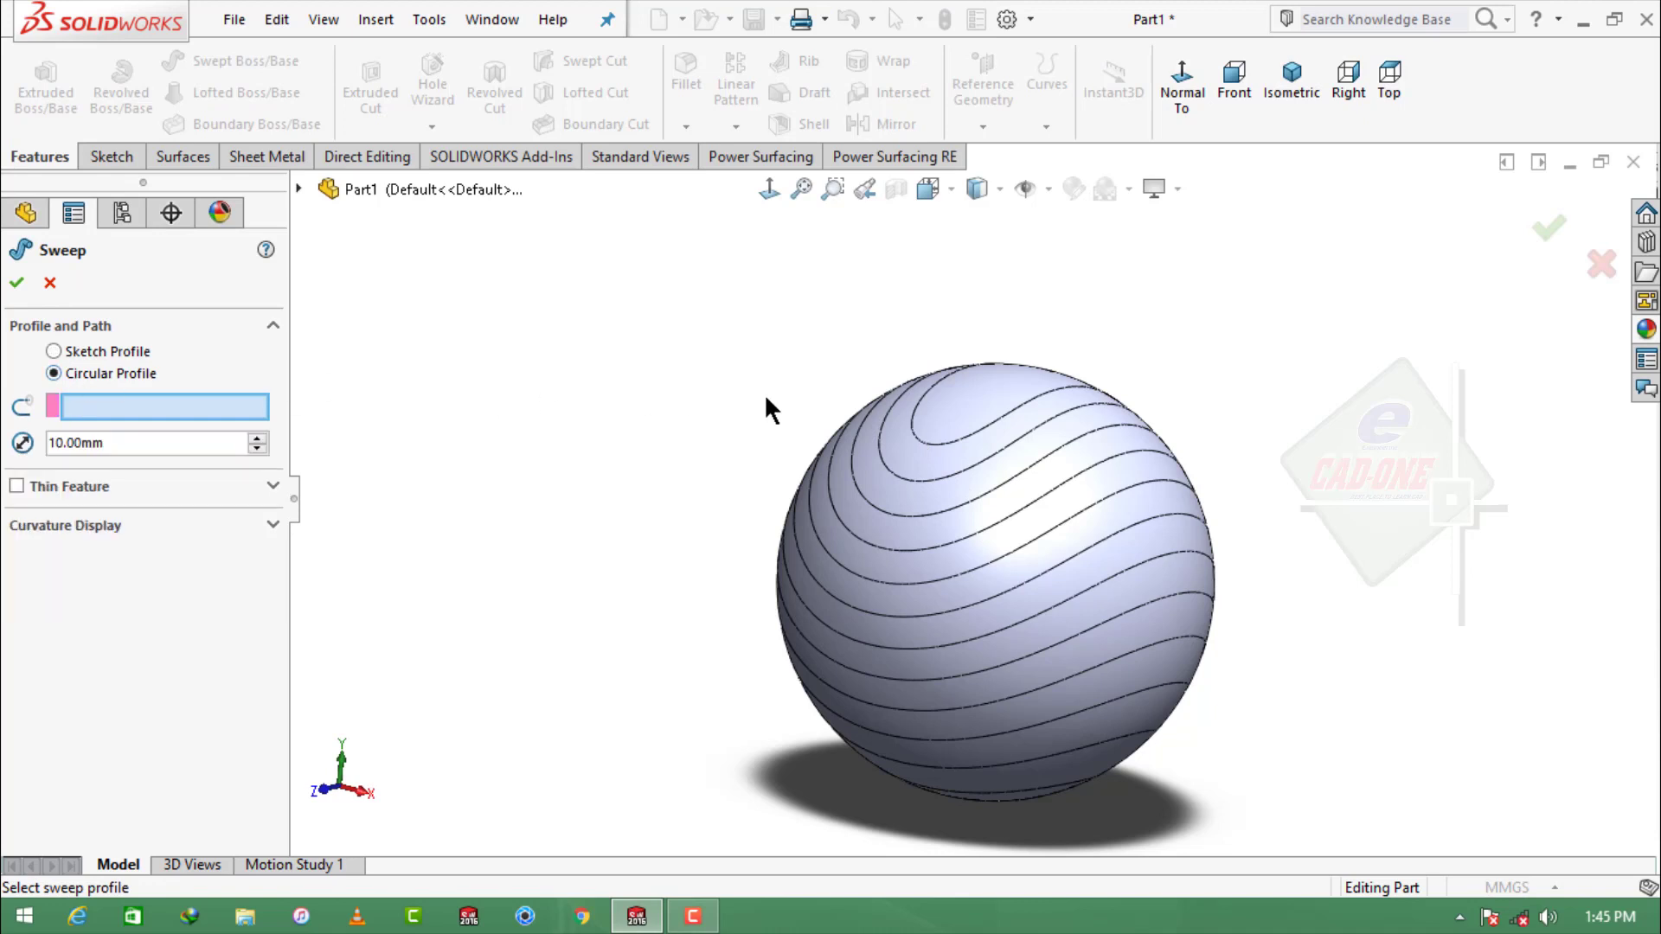
click(950, 443)
click(17, 283)
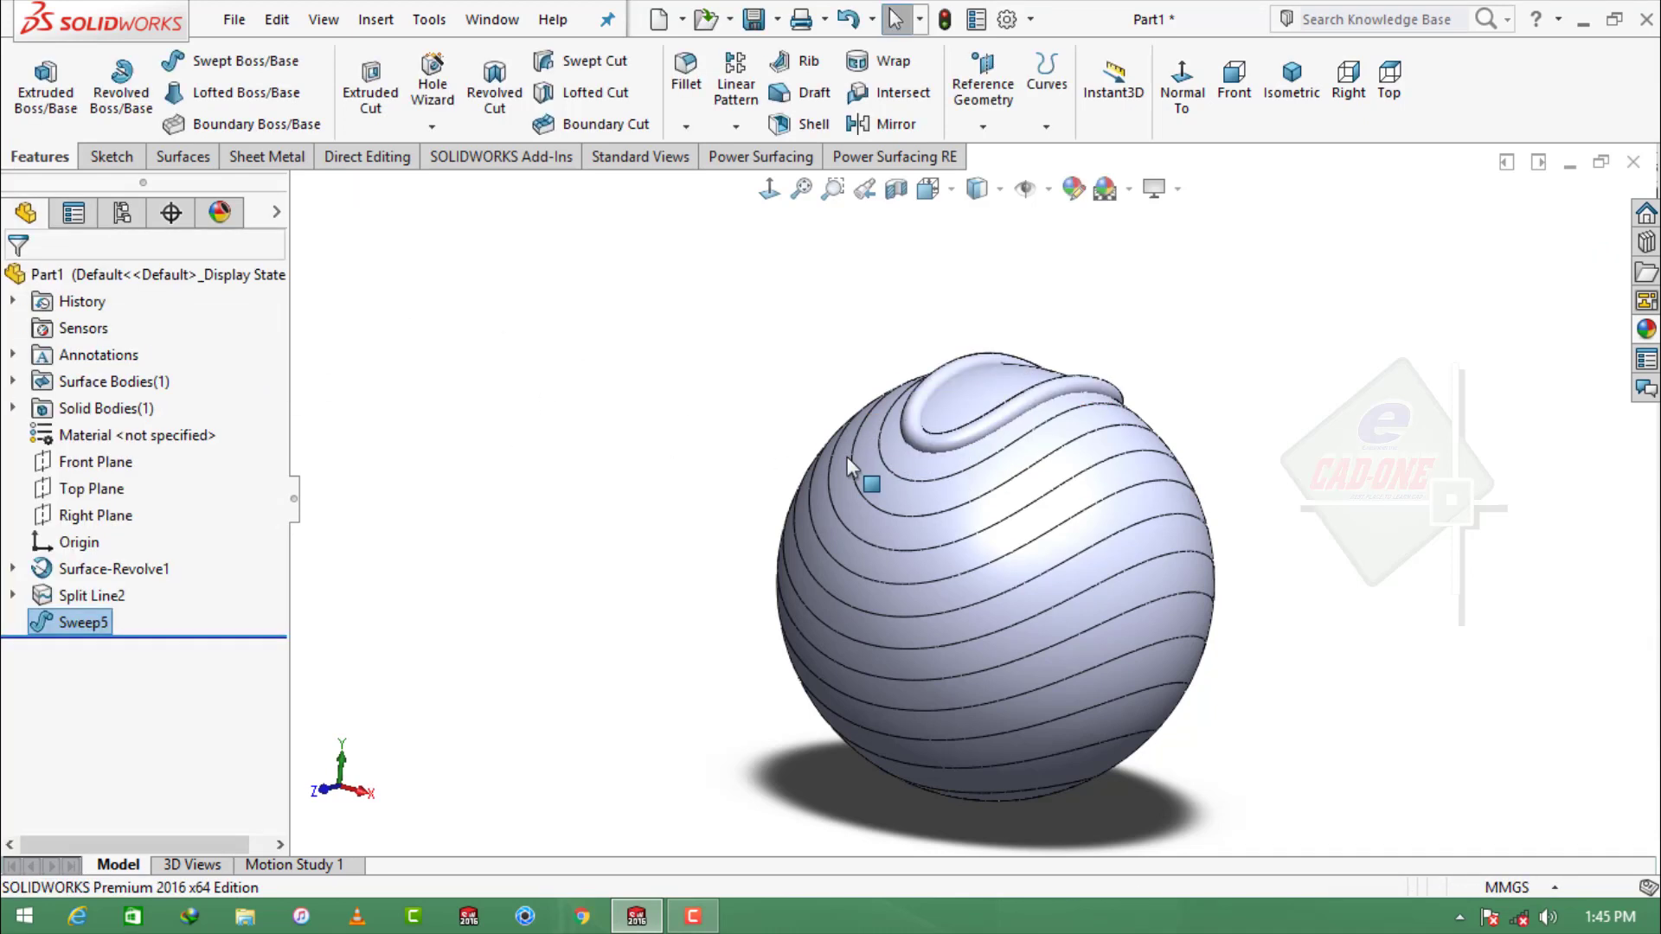
Sweep 10 mm circular profiles along the second and third split-line loops from the top of the sphere, as two separate features
click(216, 68)
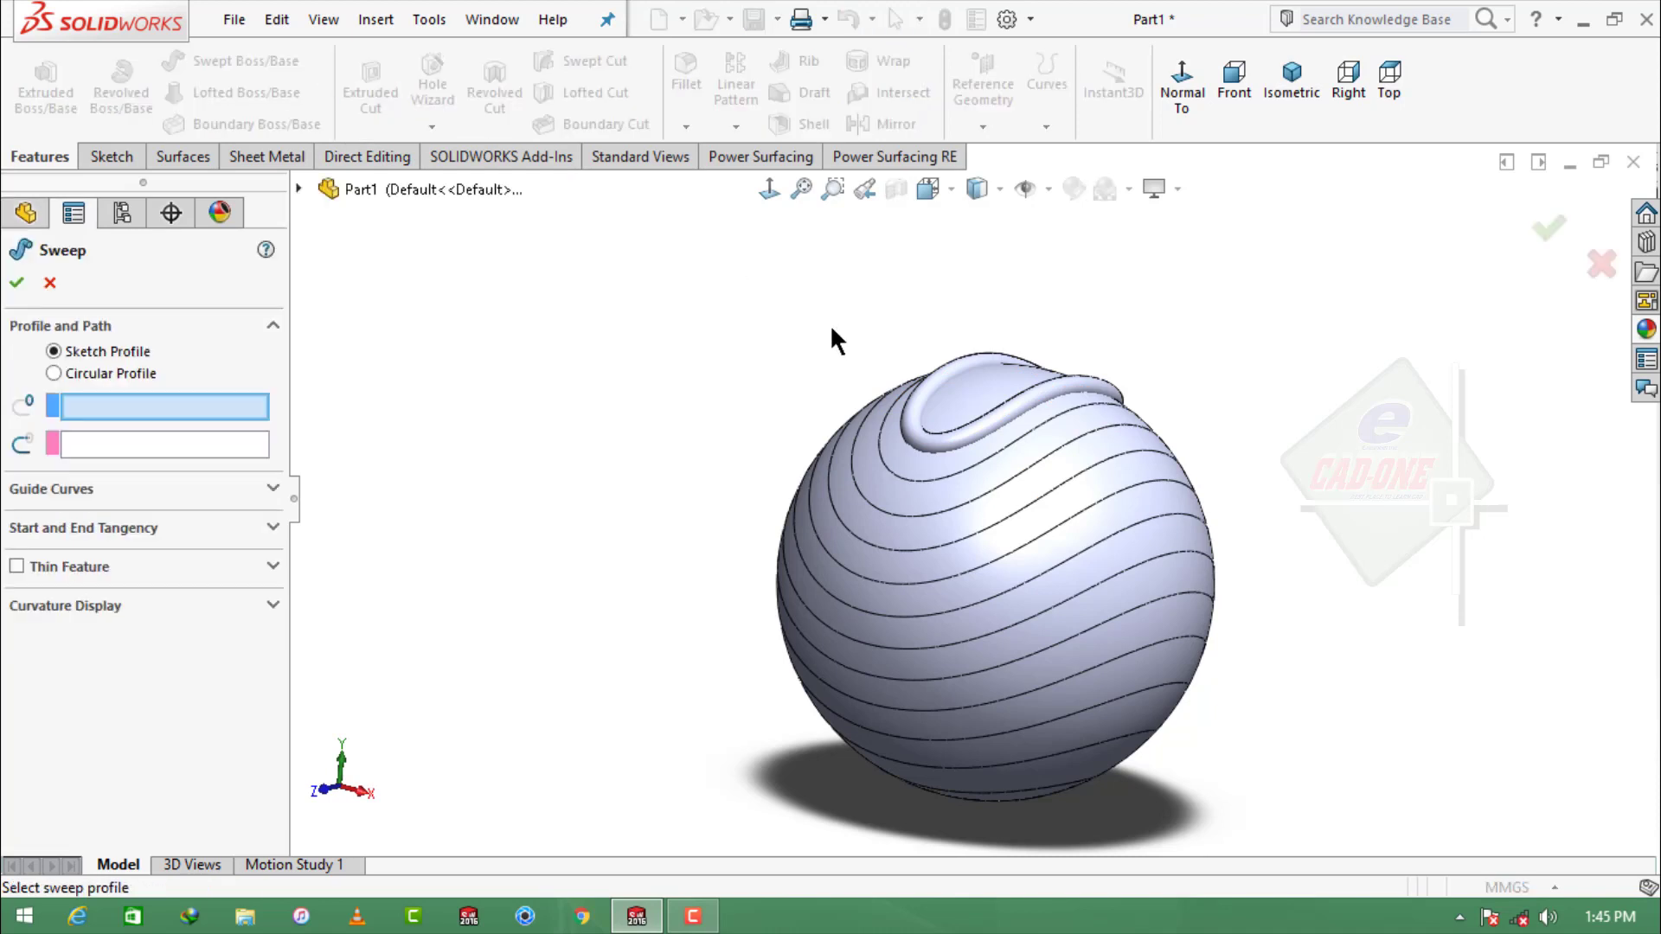
click(104, 374)
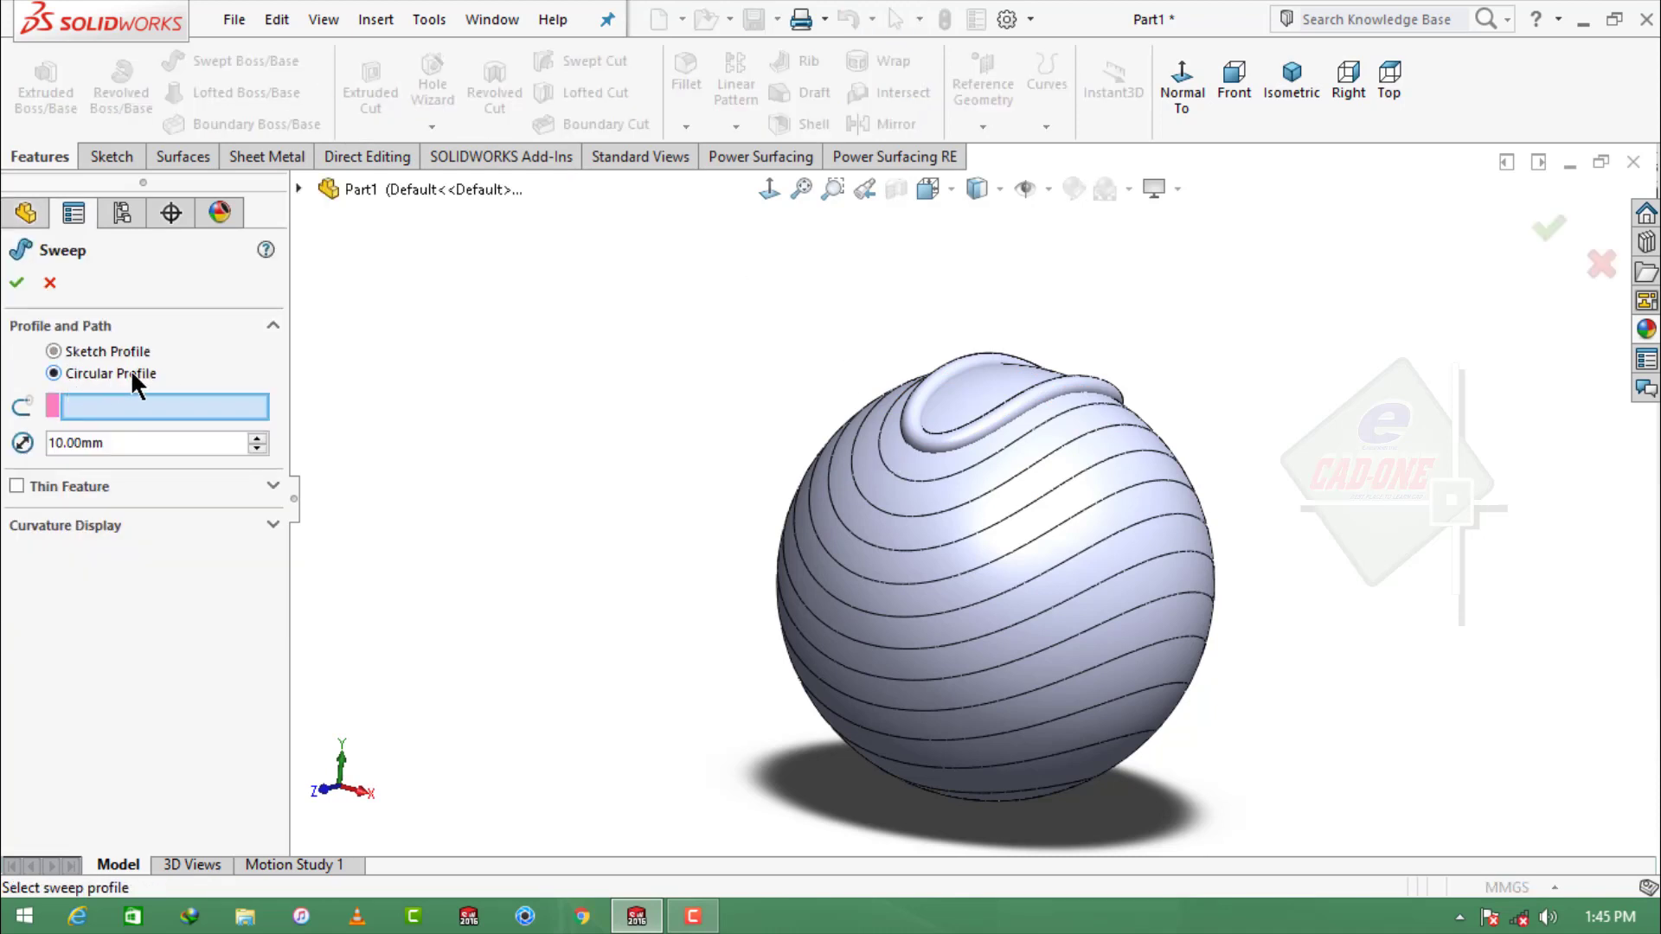
click(896, 474)
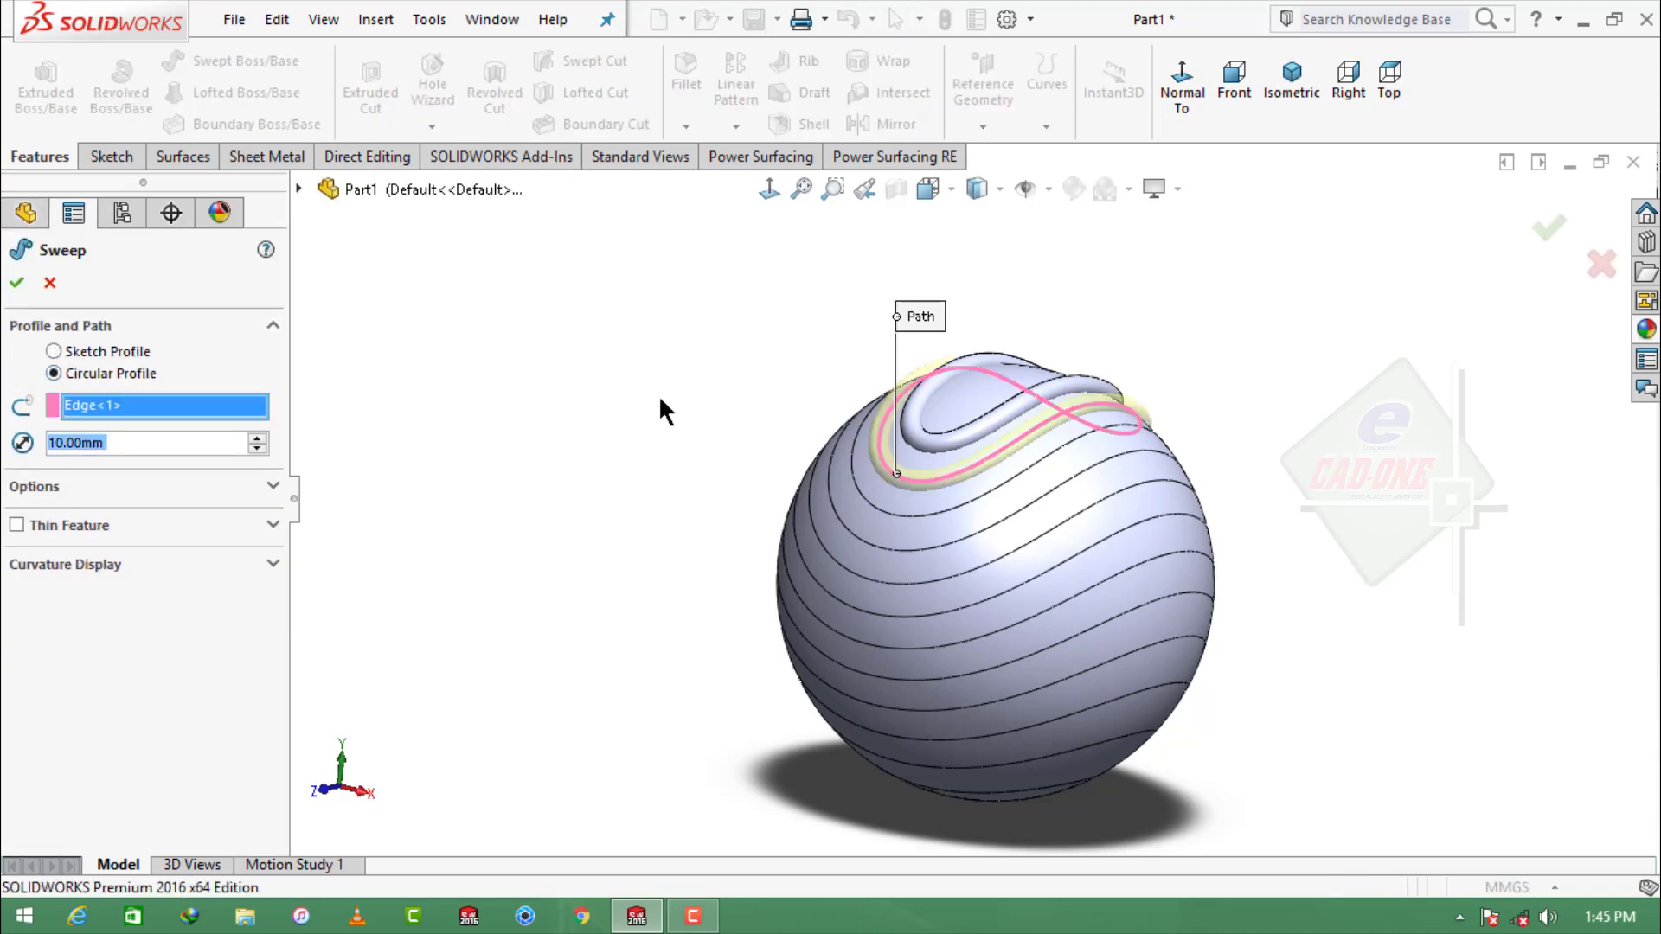
click(18, 283)
key(Return)
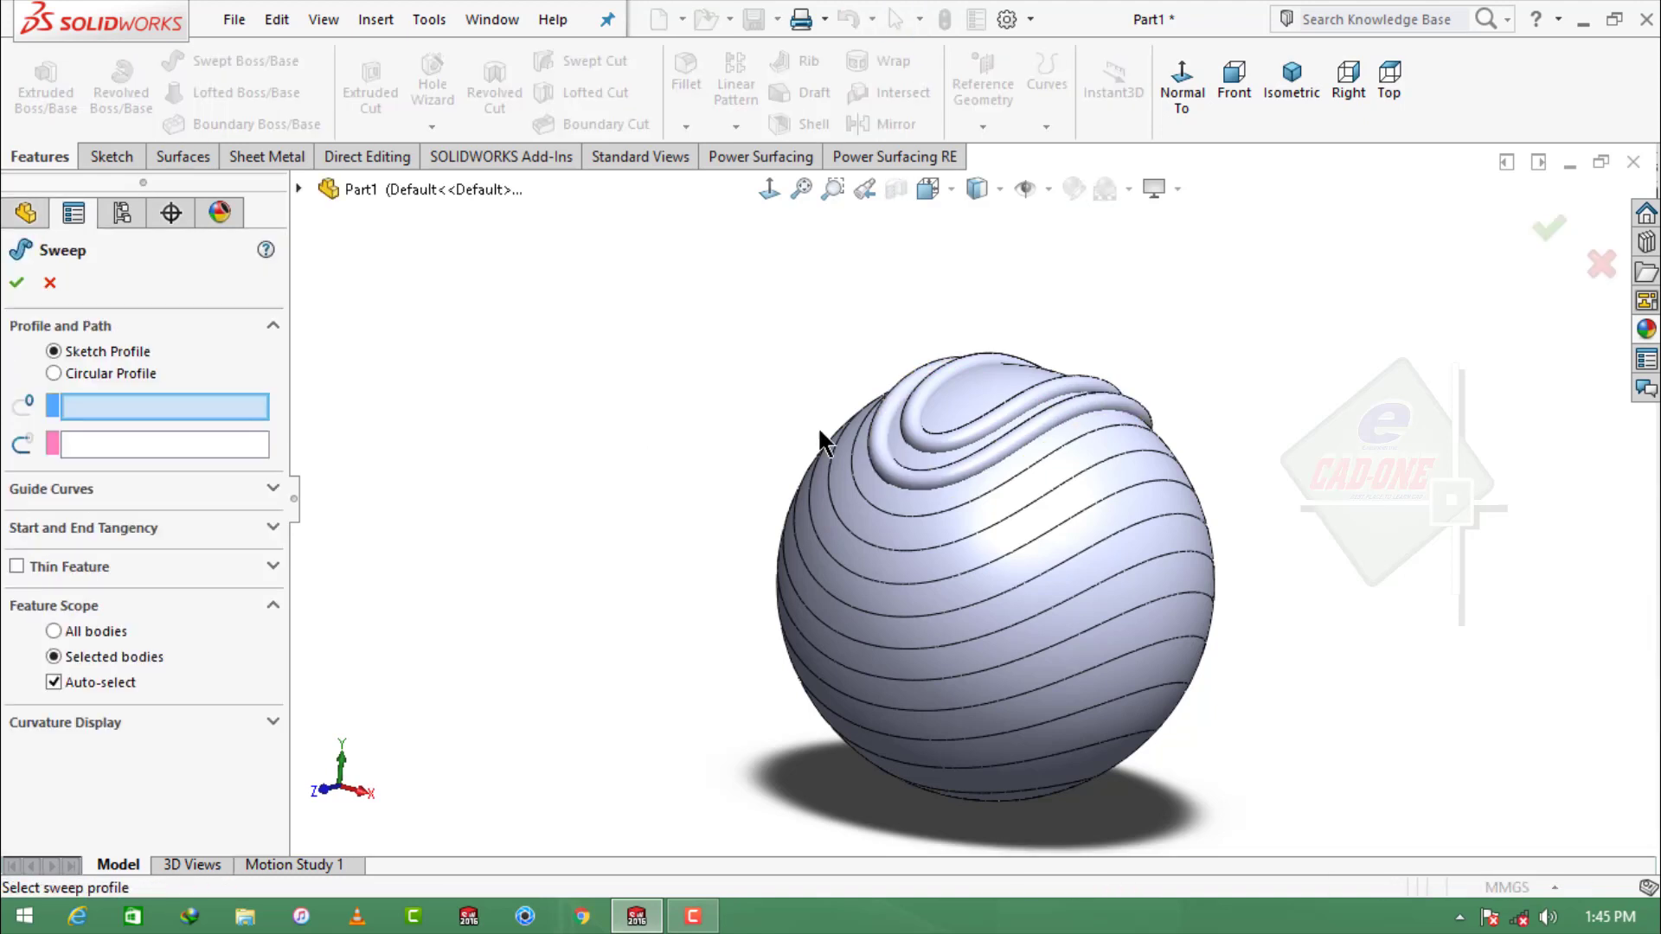
click(86, 377)
click(859, 480)
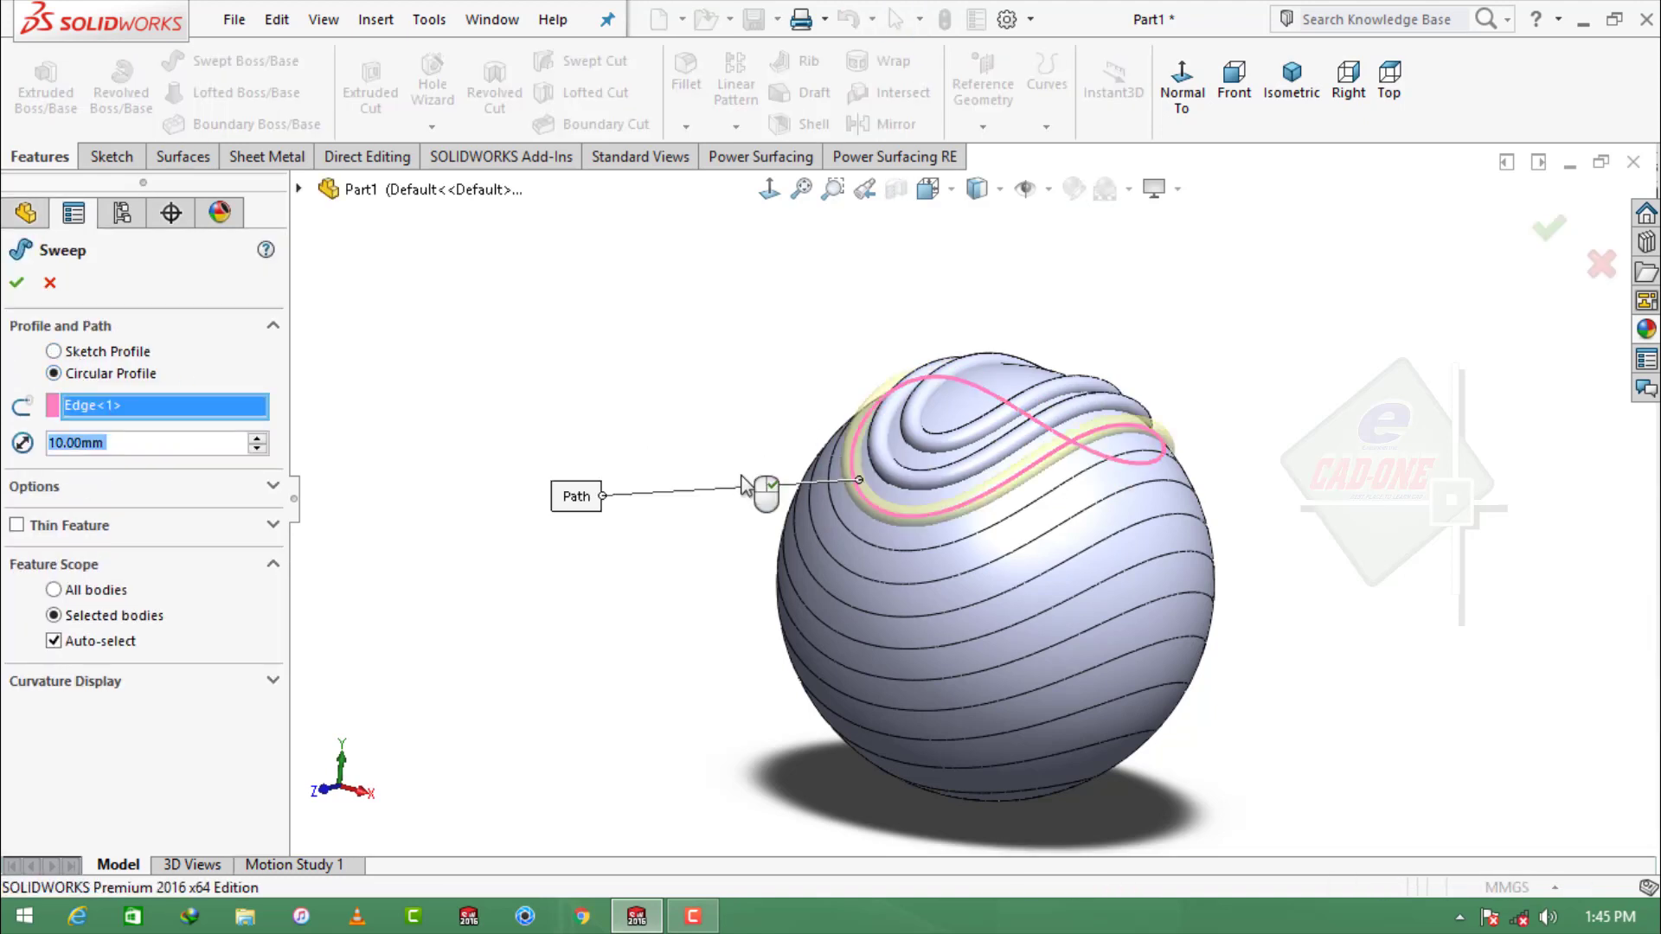
click(16, 283)
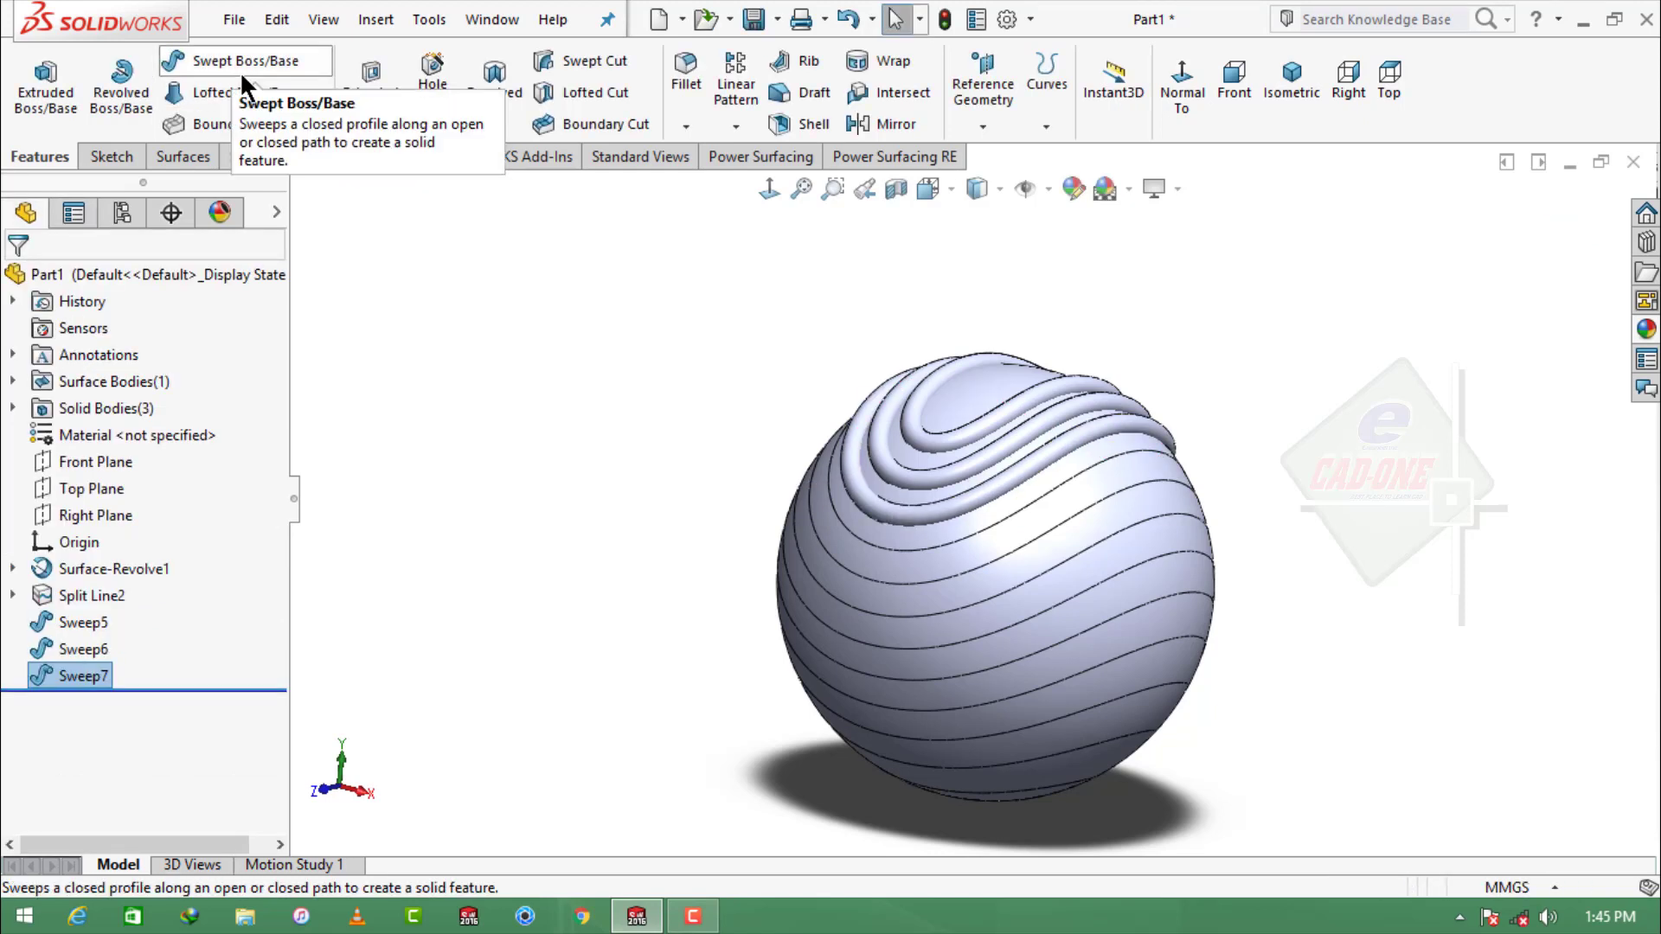
Sweep 10 mm circular profiles along the fourth and fifth split-line loops from the top, each as its own feature
click(241, 66)
click(95, 373)
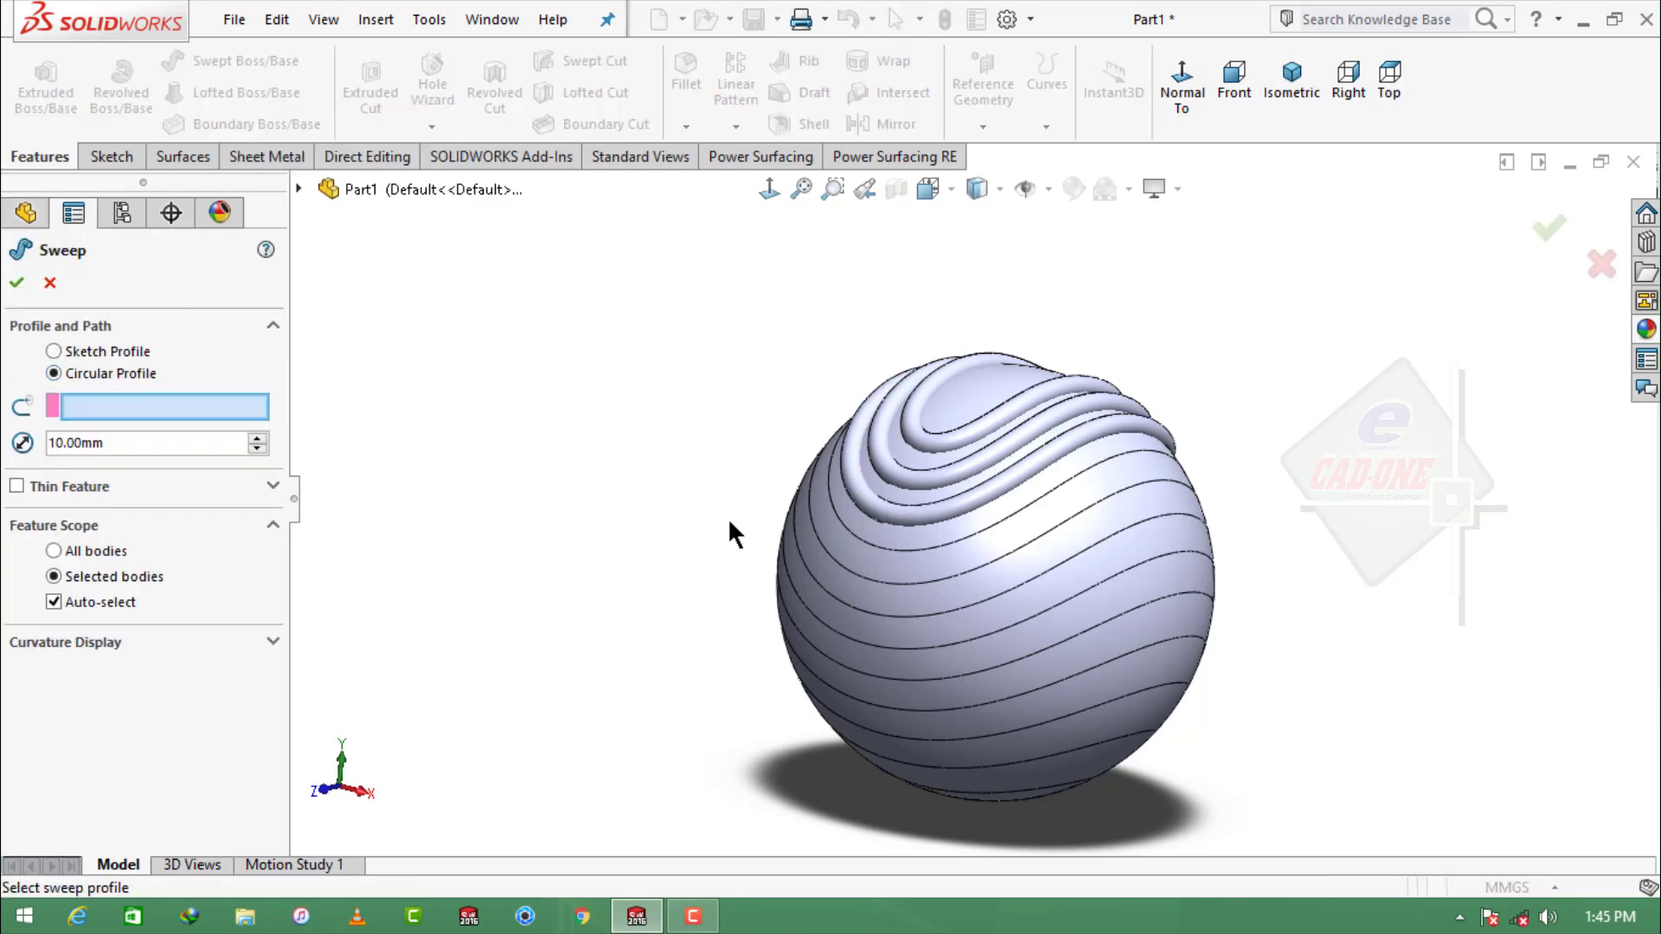
click(861, 543)
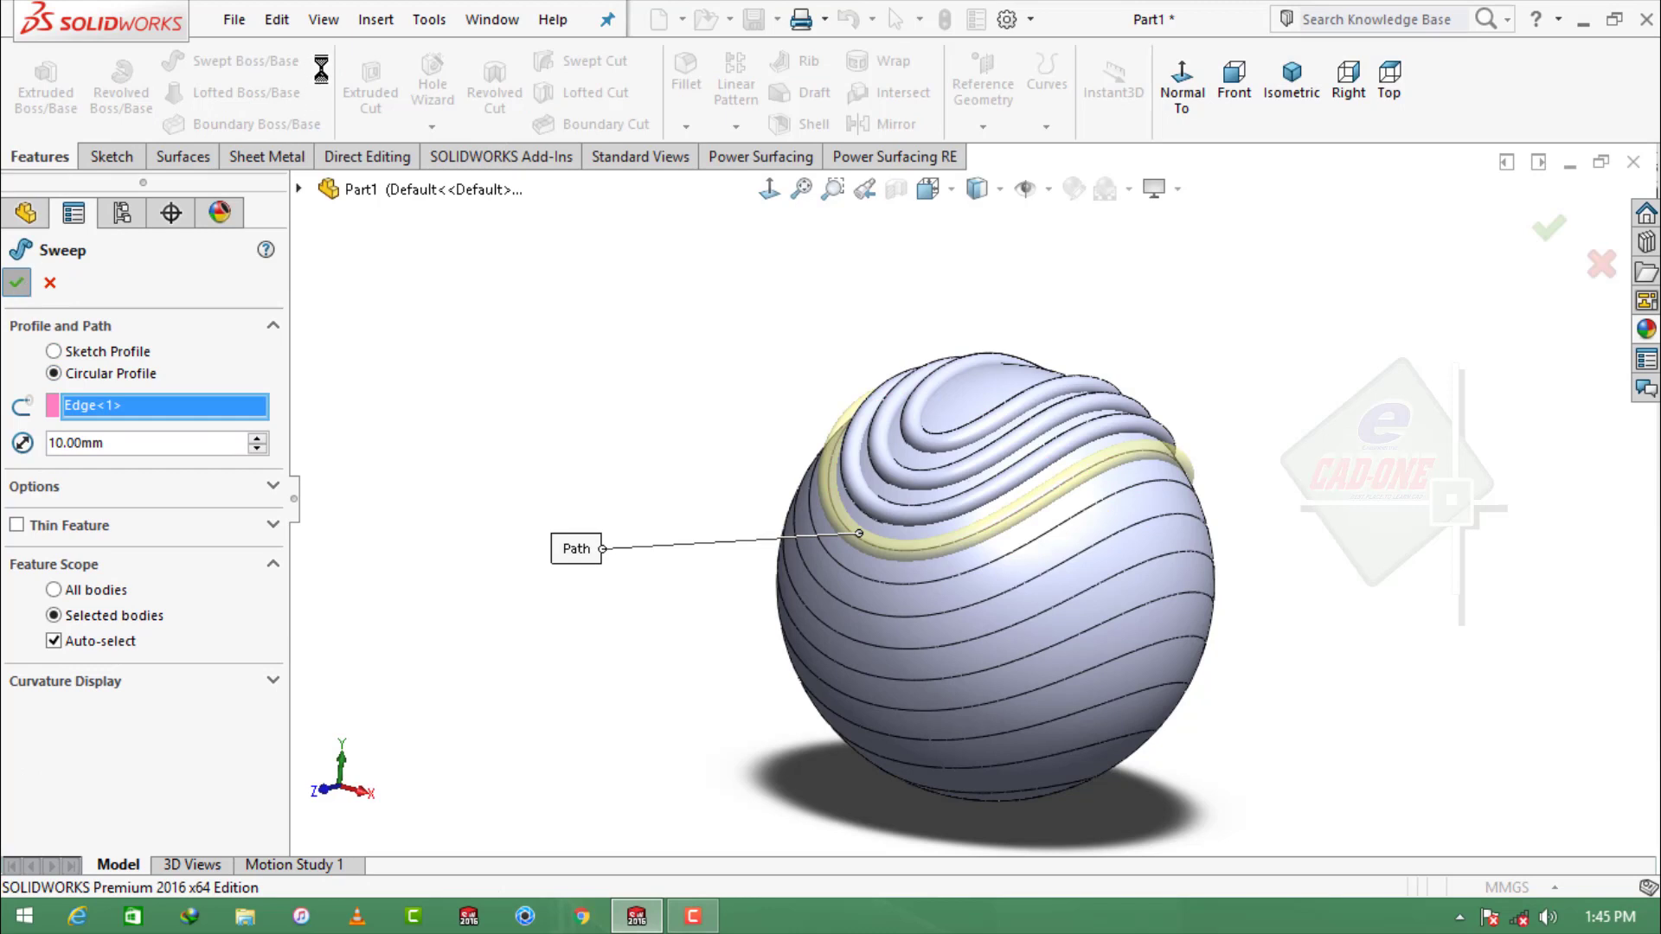
click(256, 65)
click(122, 372)
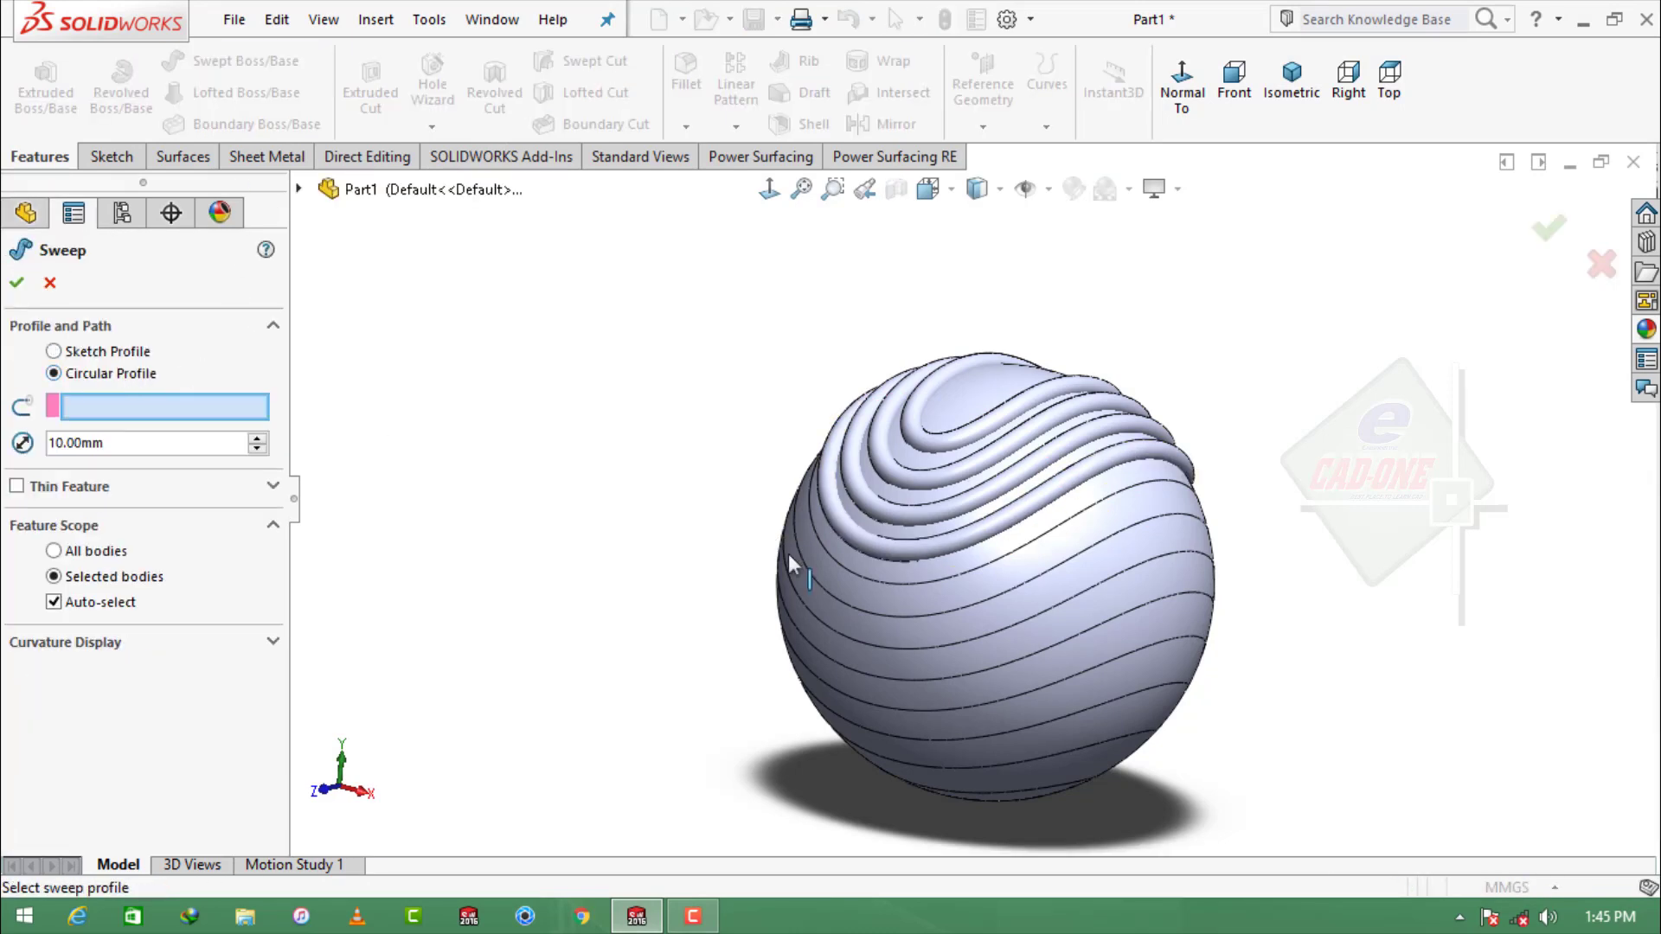
click(841, 568)
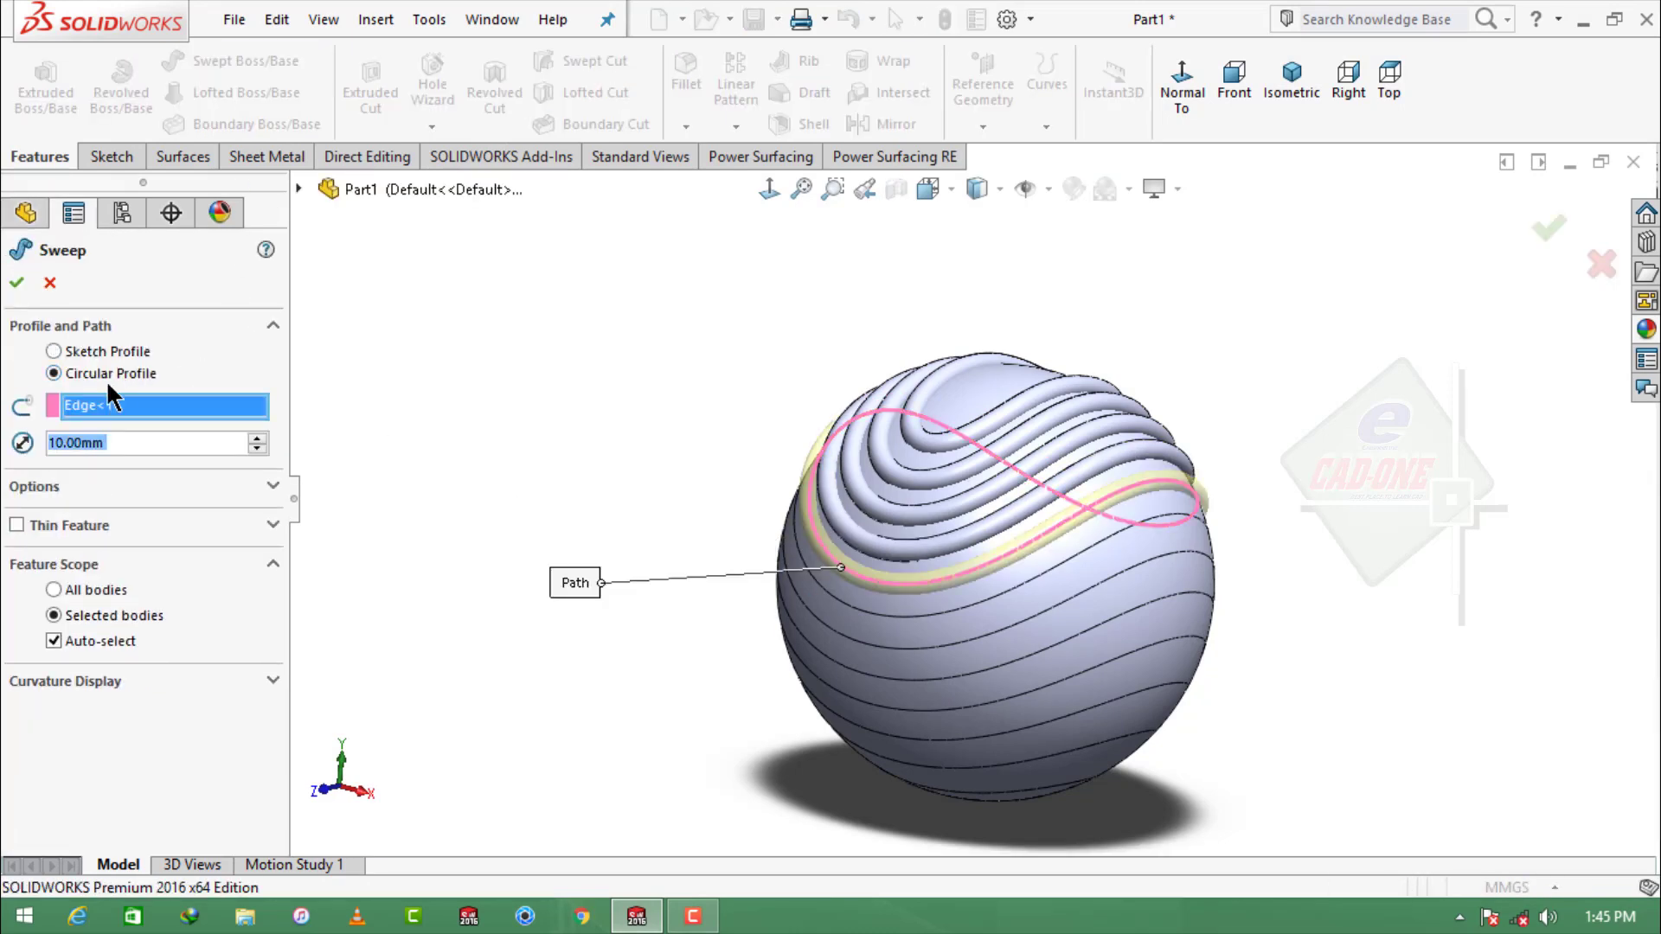
click(16, 282)
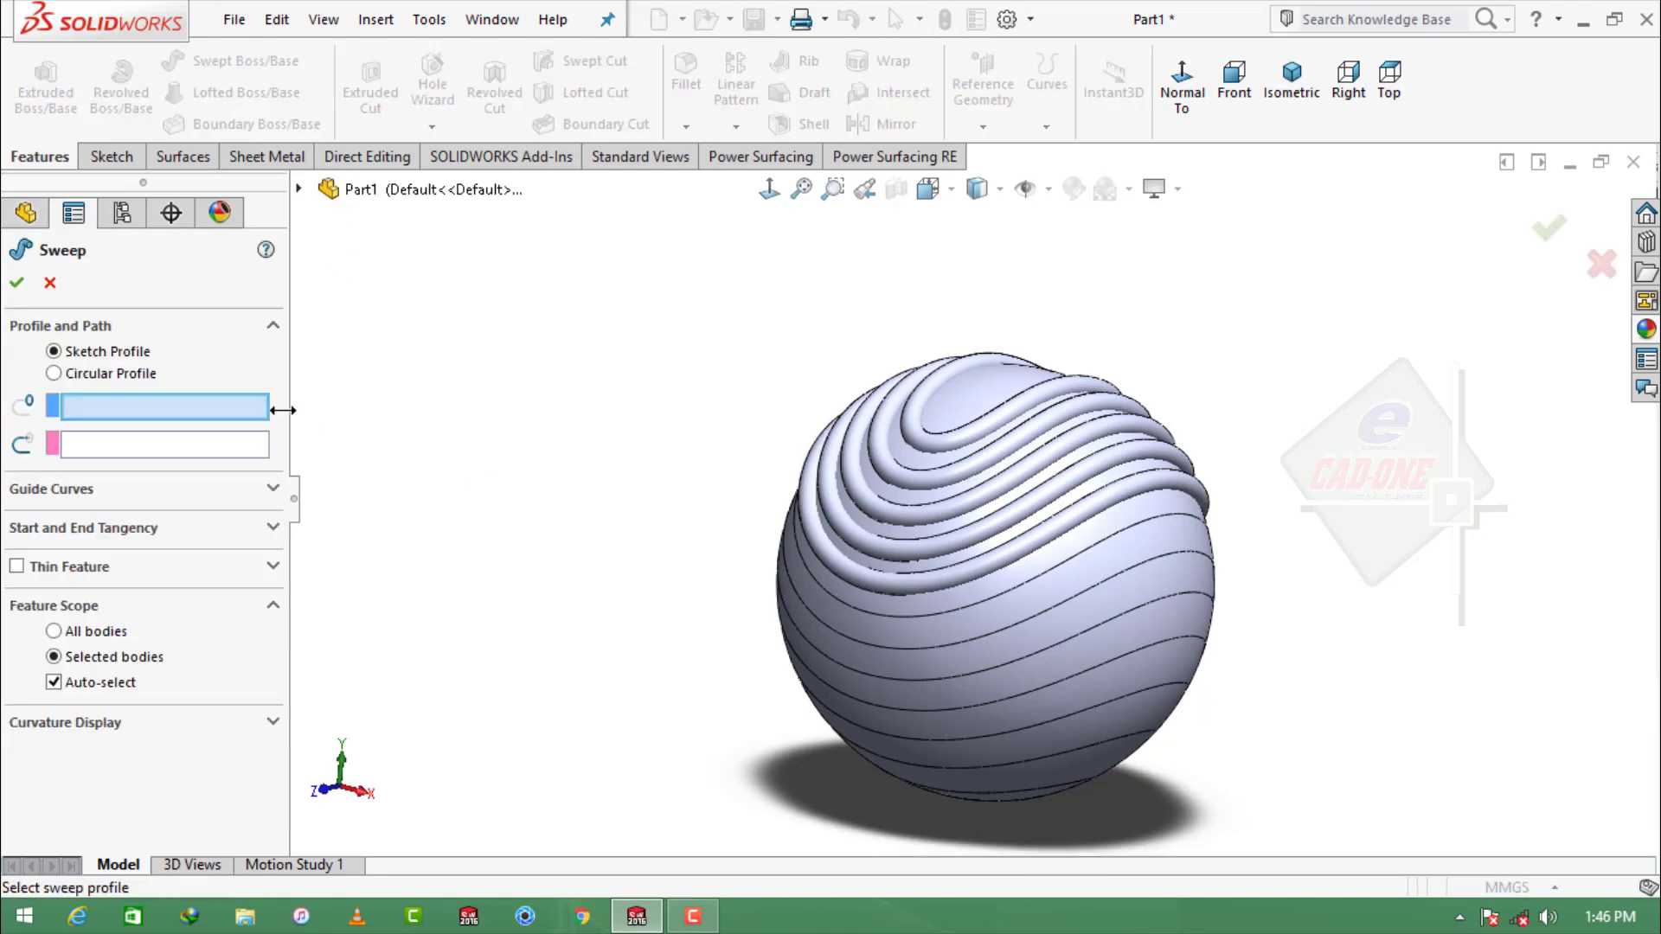
Add 10 mm circular-profile sweeps along the sixth and seventh split-line loops from the top of the sphere
click(121, 373)
click(852, 609)
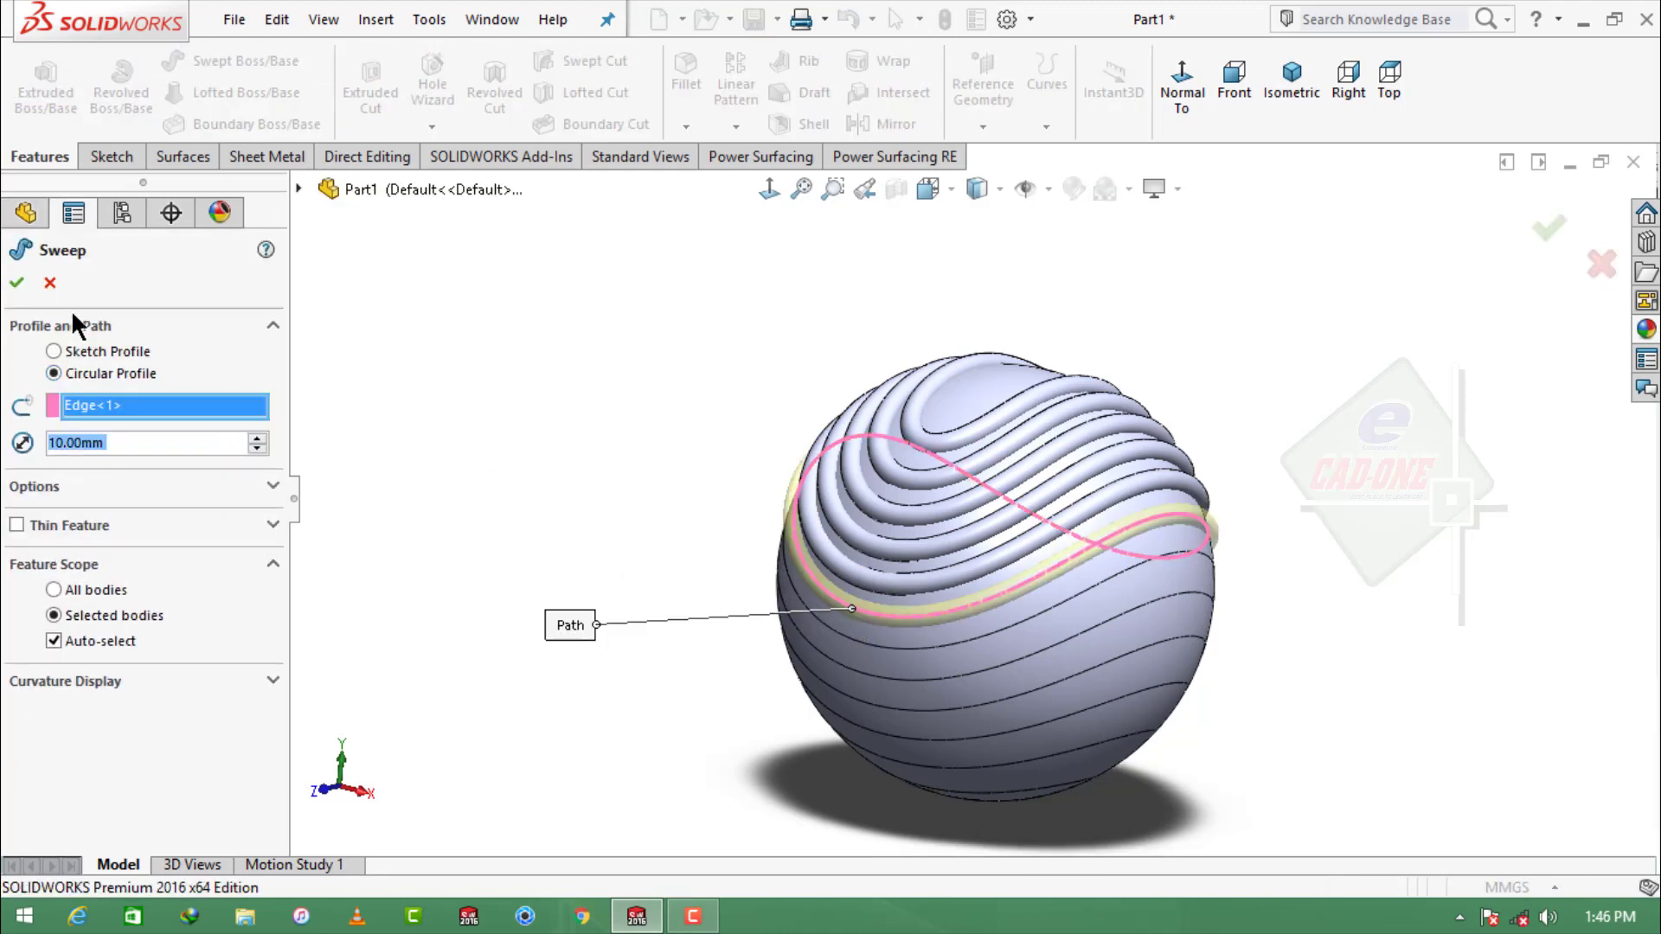
click(17, 283)
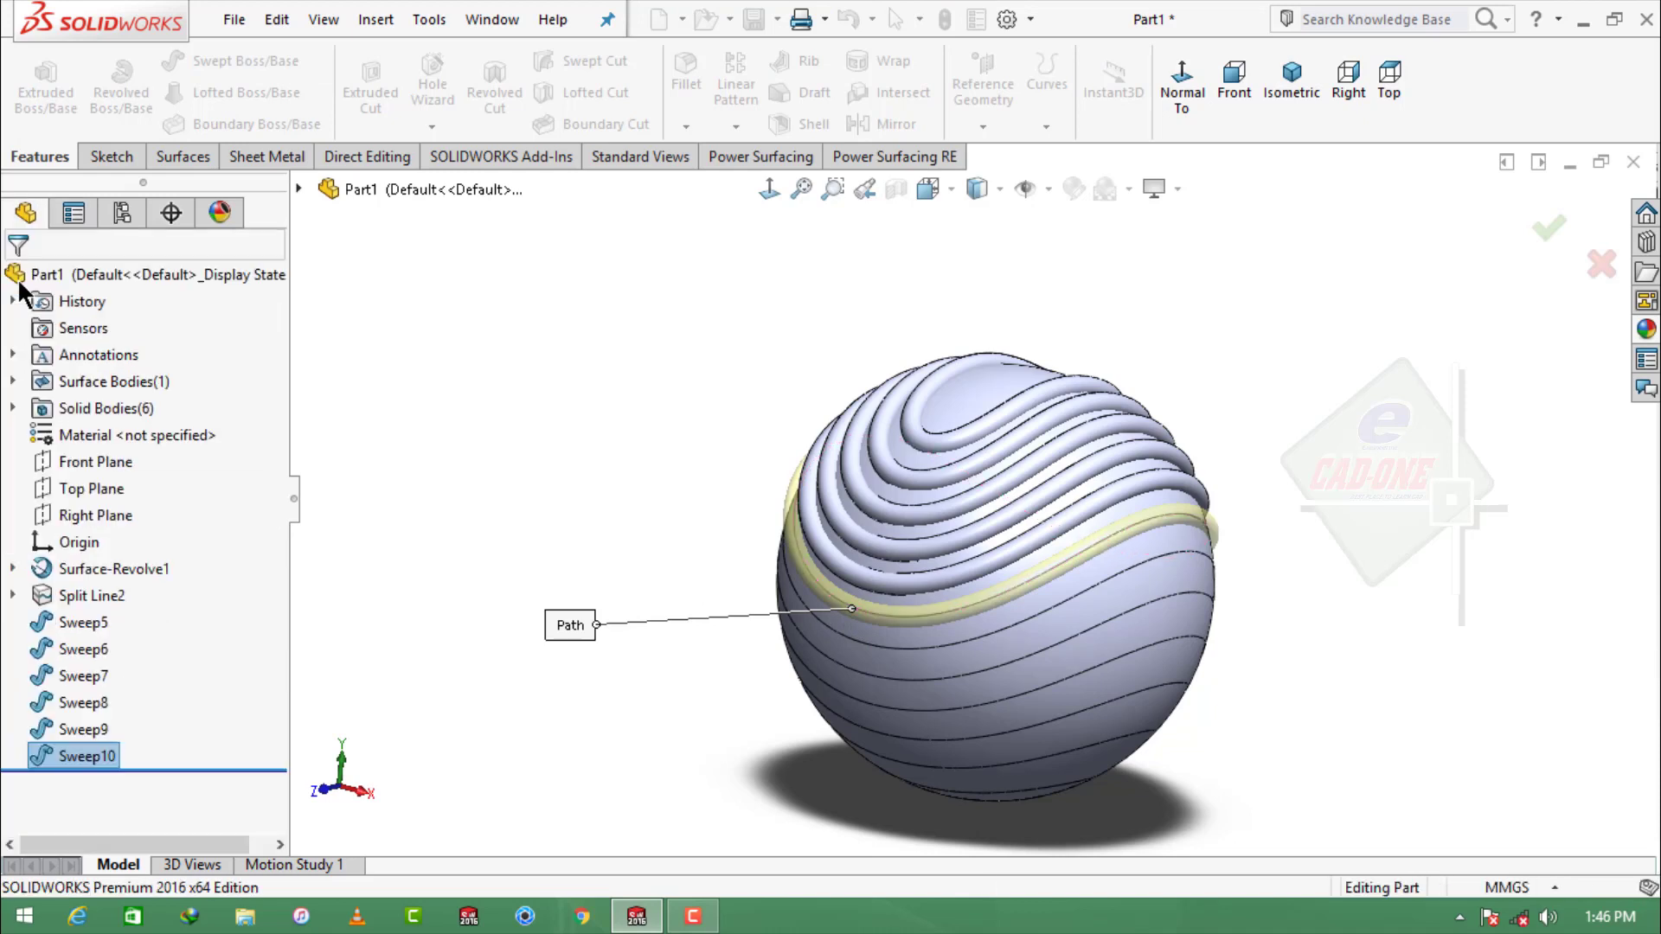
click(216, 60)
click(136, 370)
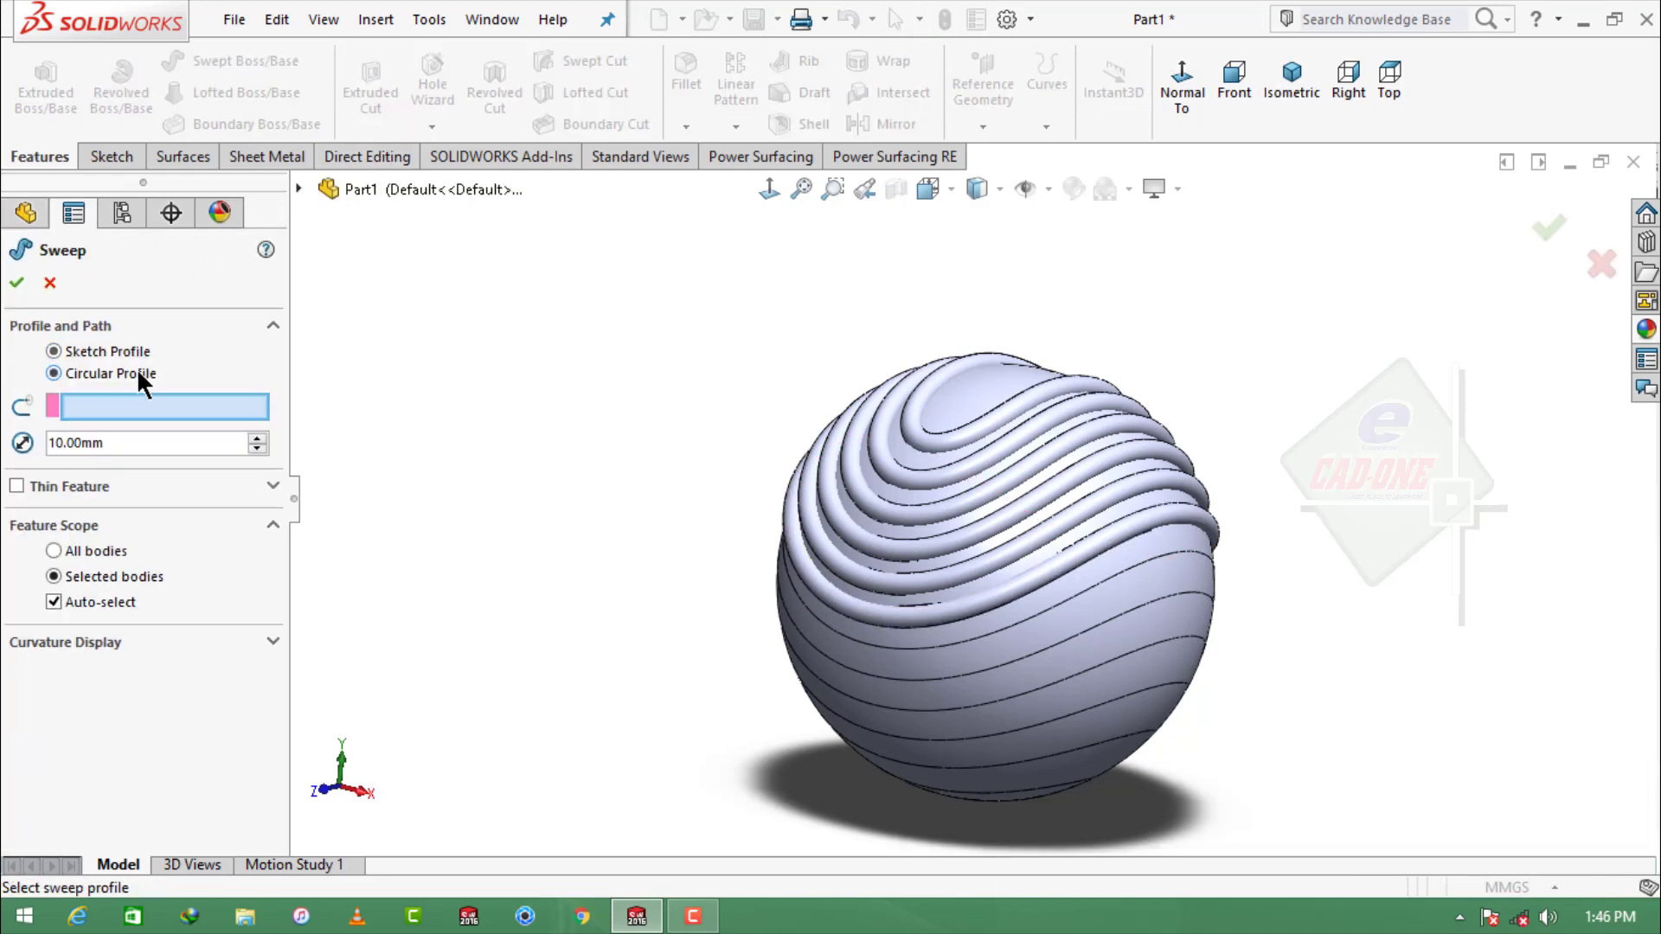
click(845, 634)
click(16, 283)
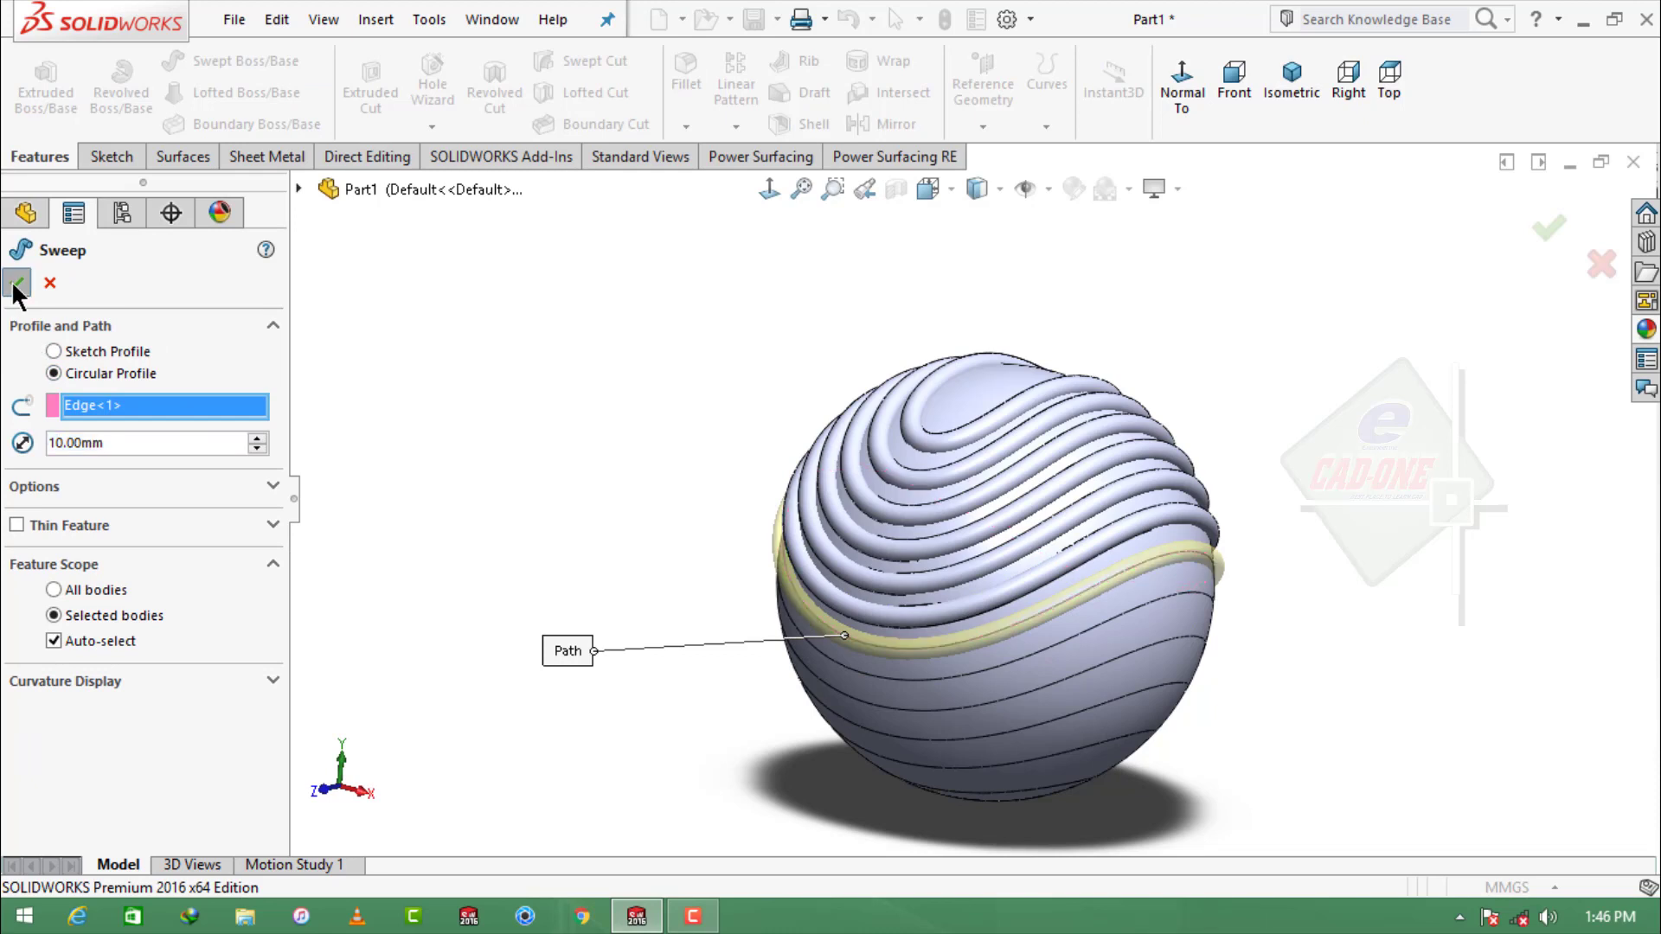
Sweep 10 mm circular profiles along the eighth and ninth split-line loops, directly below the existing ribs
click(234, 58)
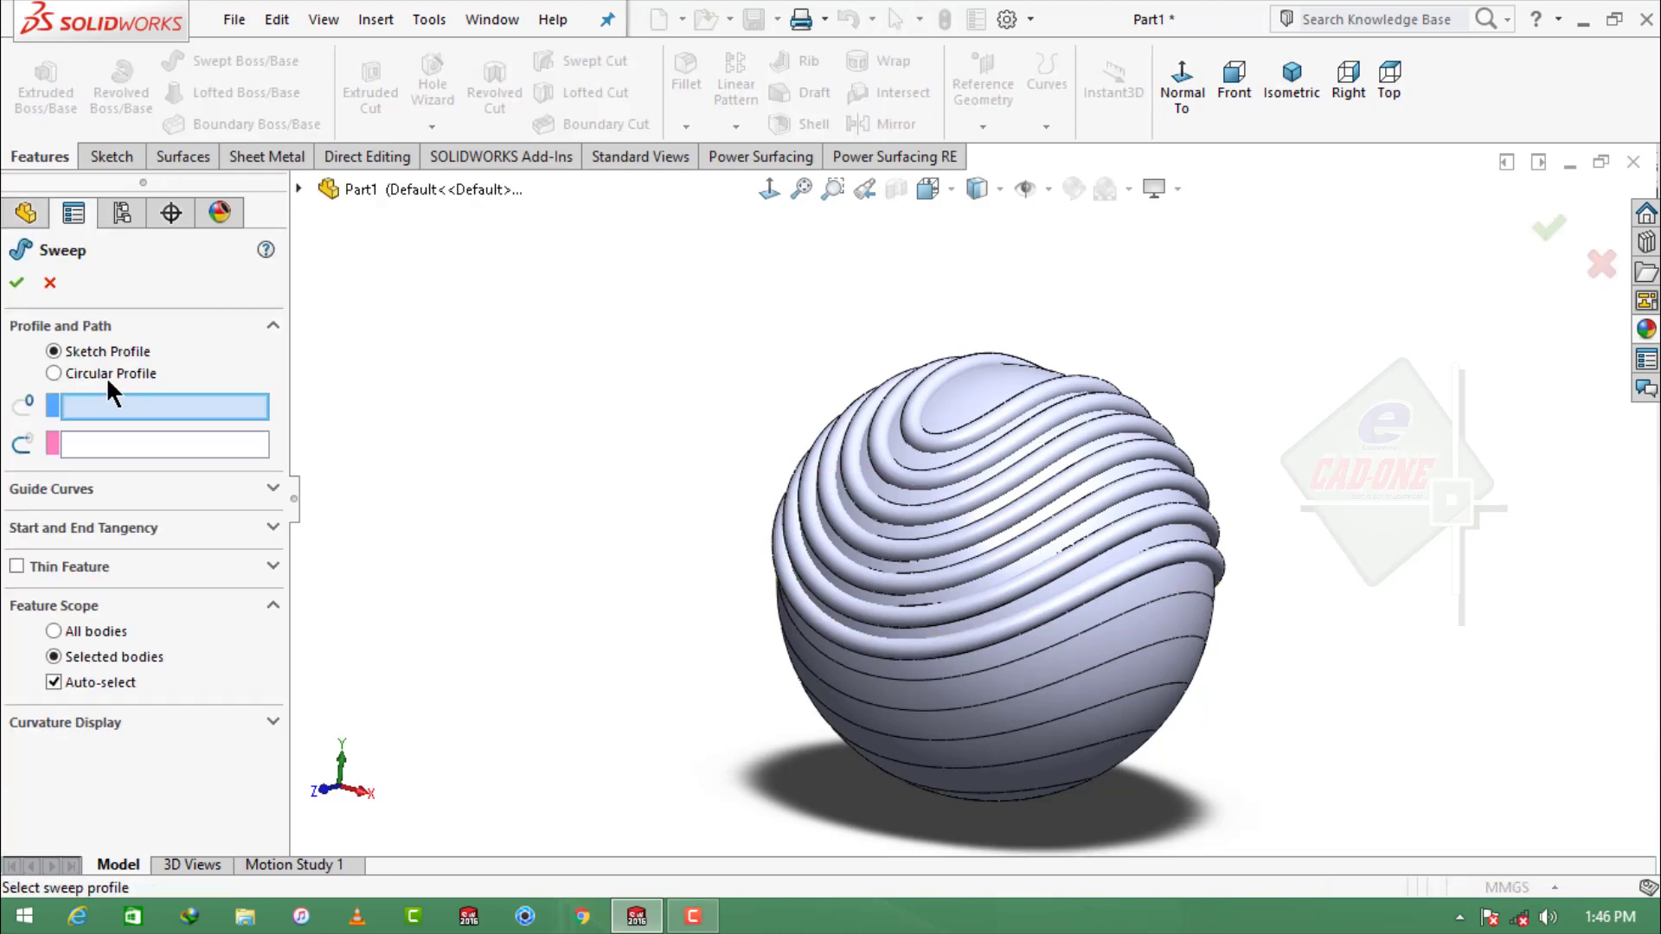
click(105, 375)
click(830, 660)
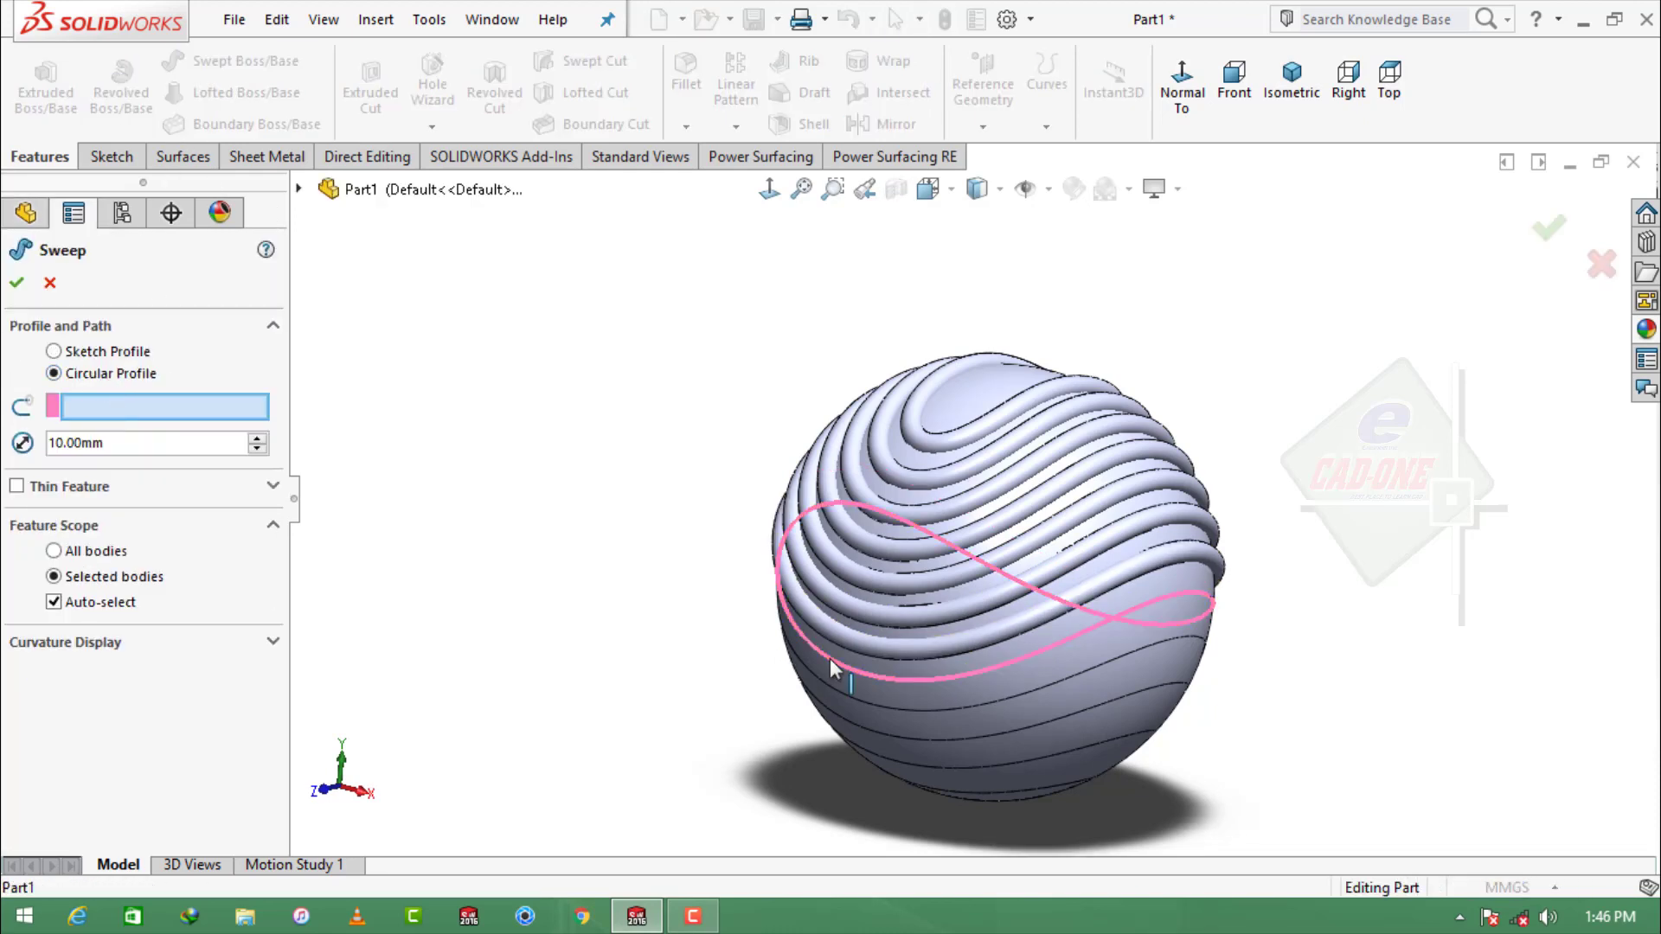
click(16, 285)
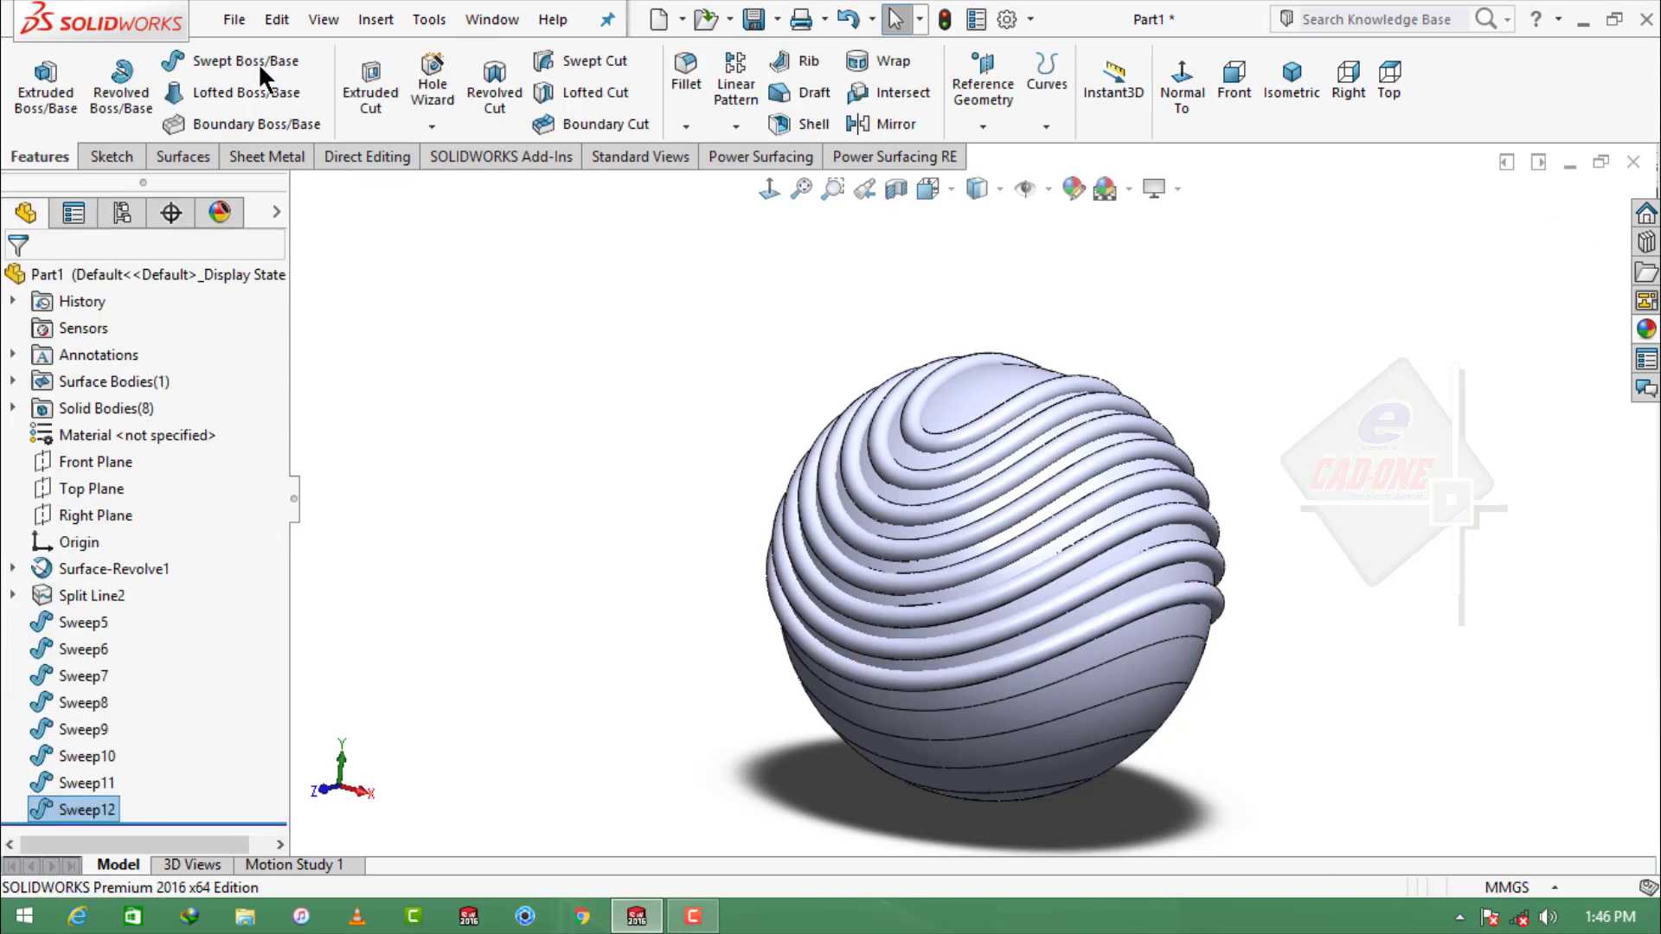
click(257, 63)
click(134, 371)
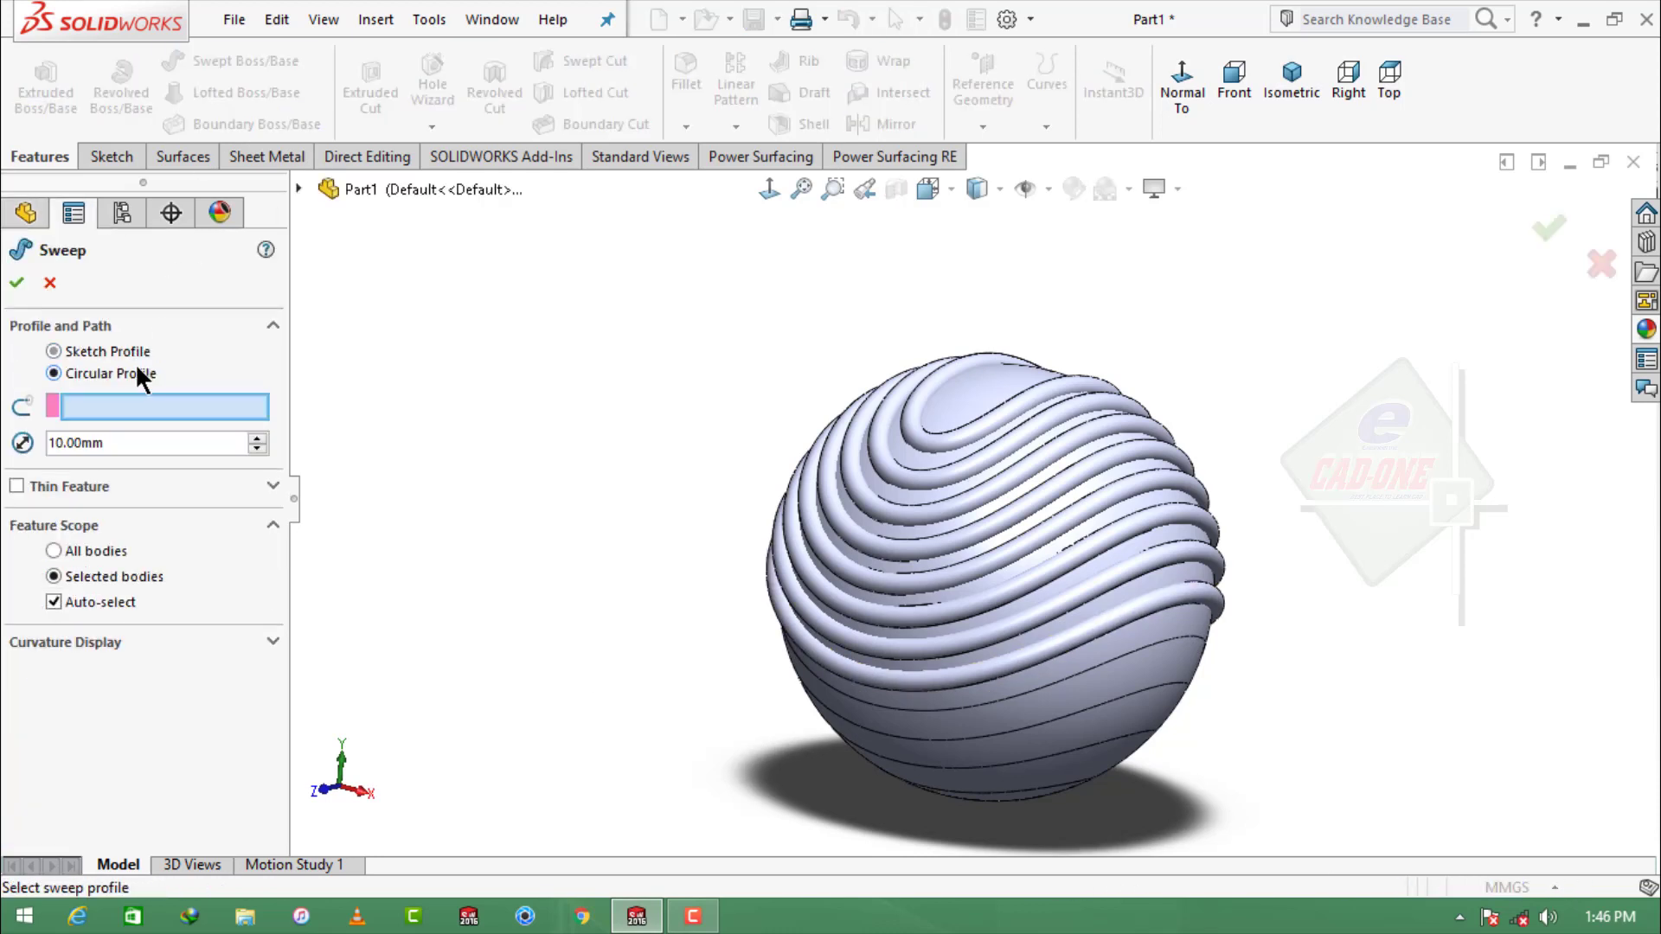
click(872, 706)
click(16, 285)
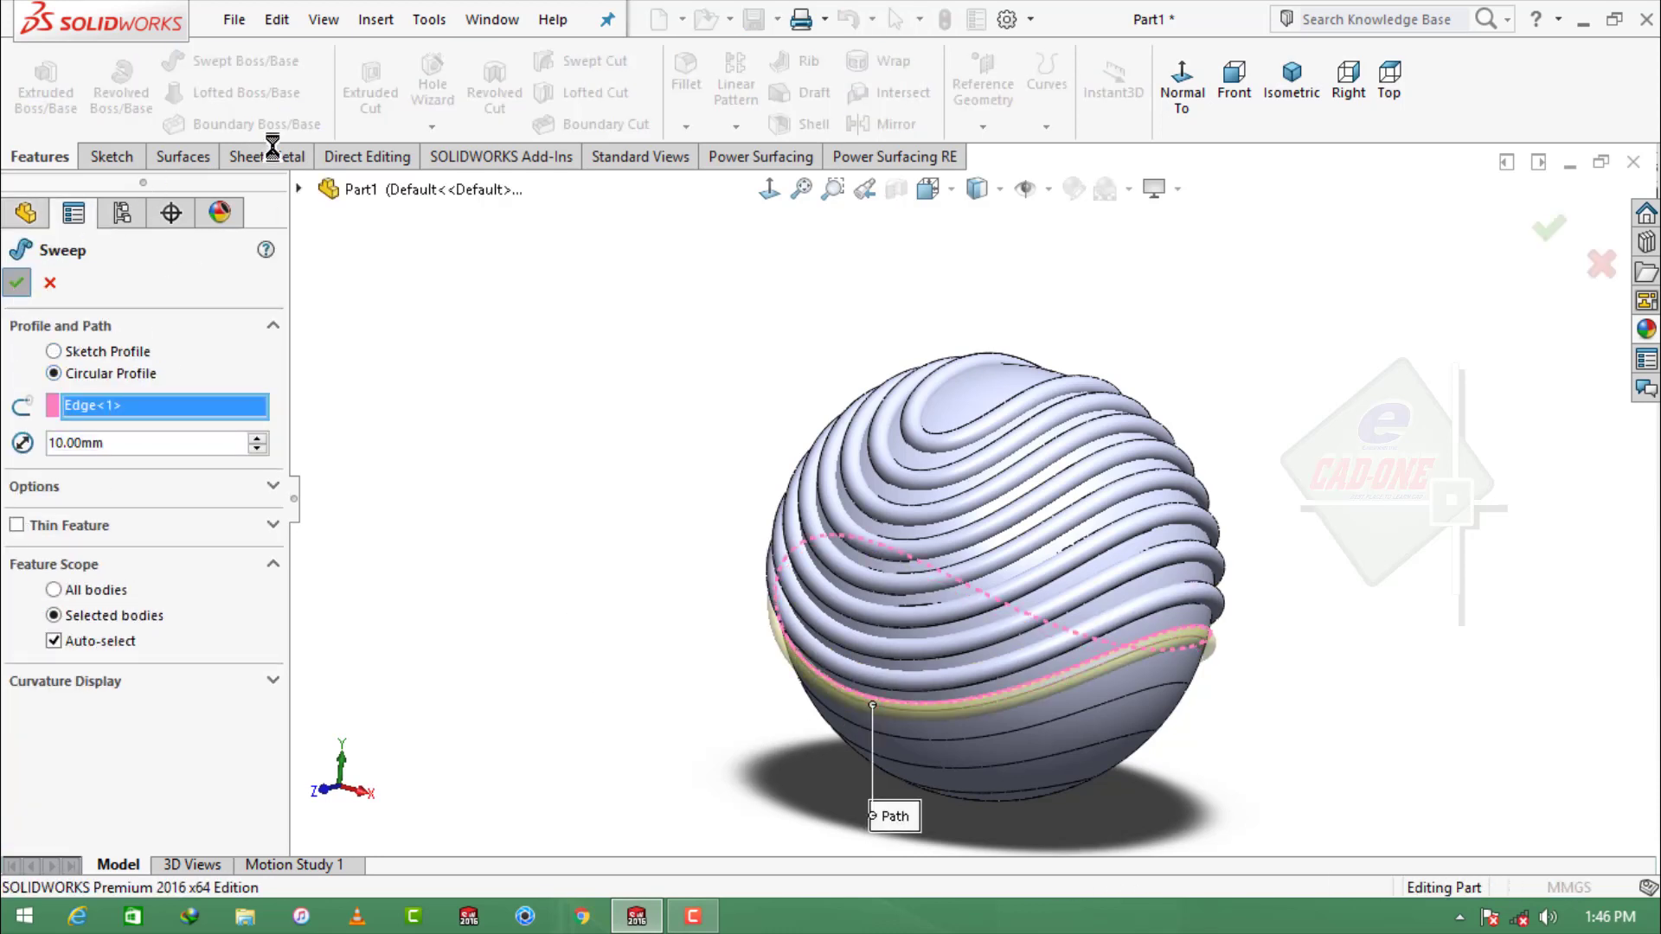
Sweep a 10 mm circular profile along the tenth split-line loop, the next one below the lowest rib
click(258, 63)
click(106, 373)
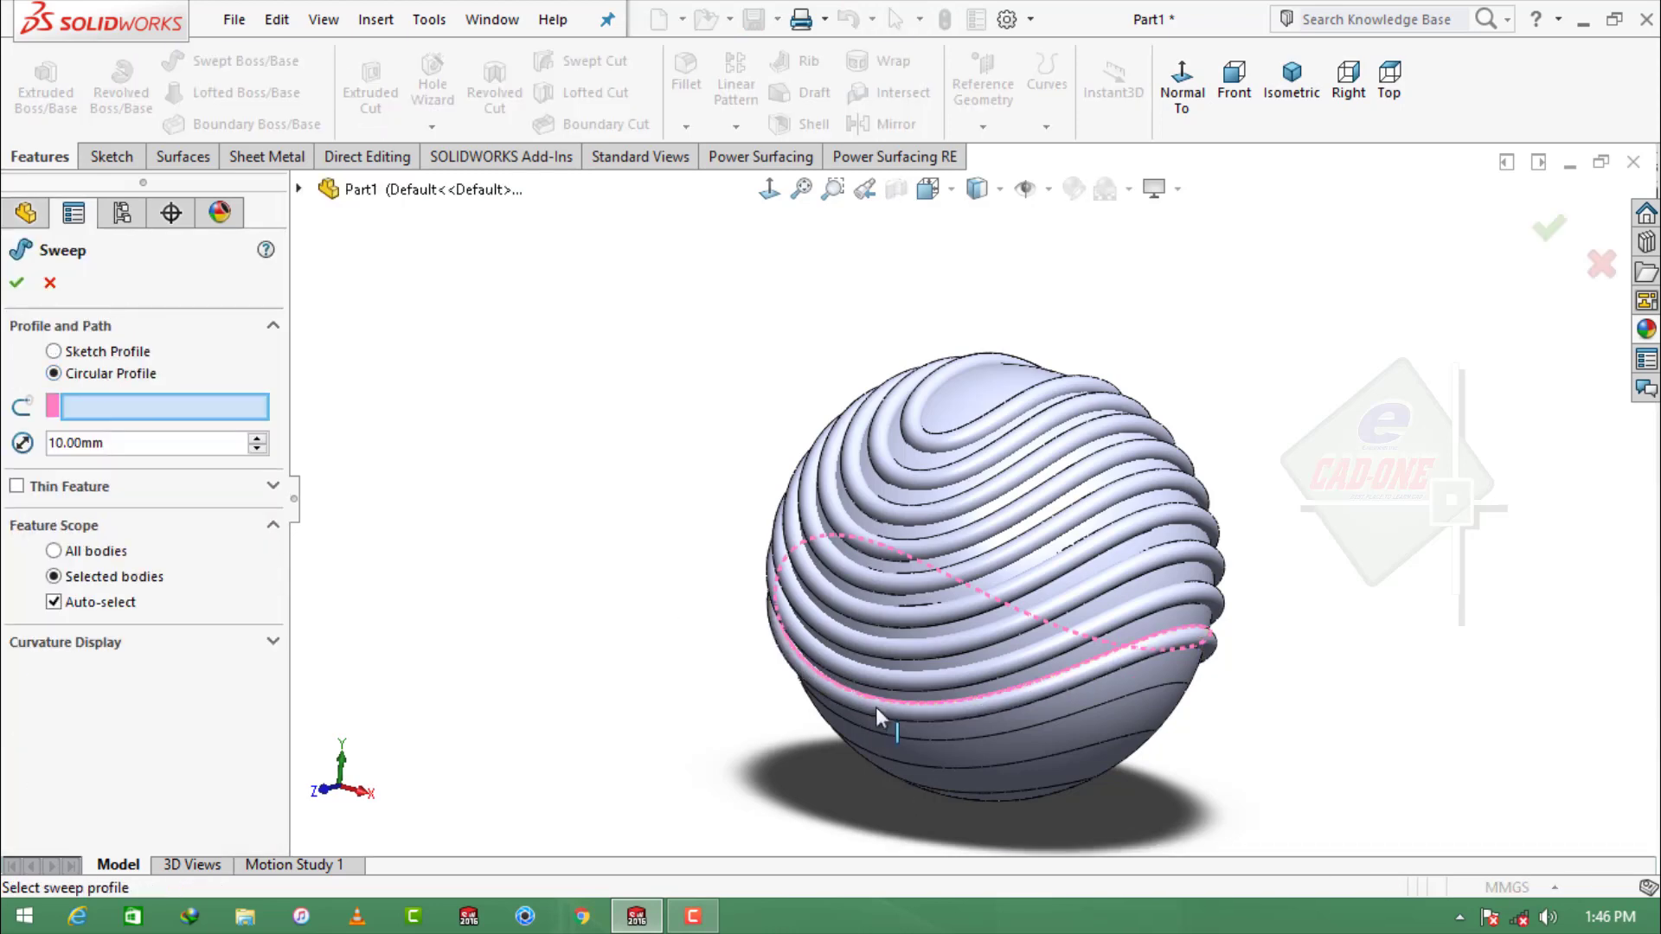
click(902, 737)
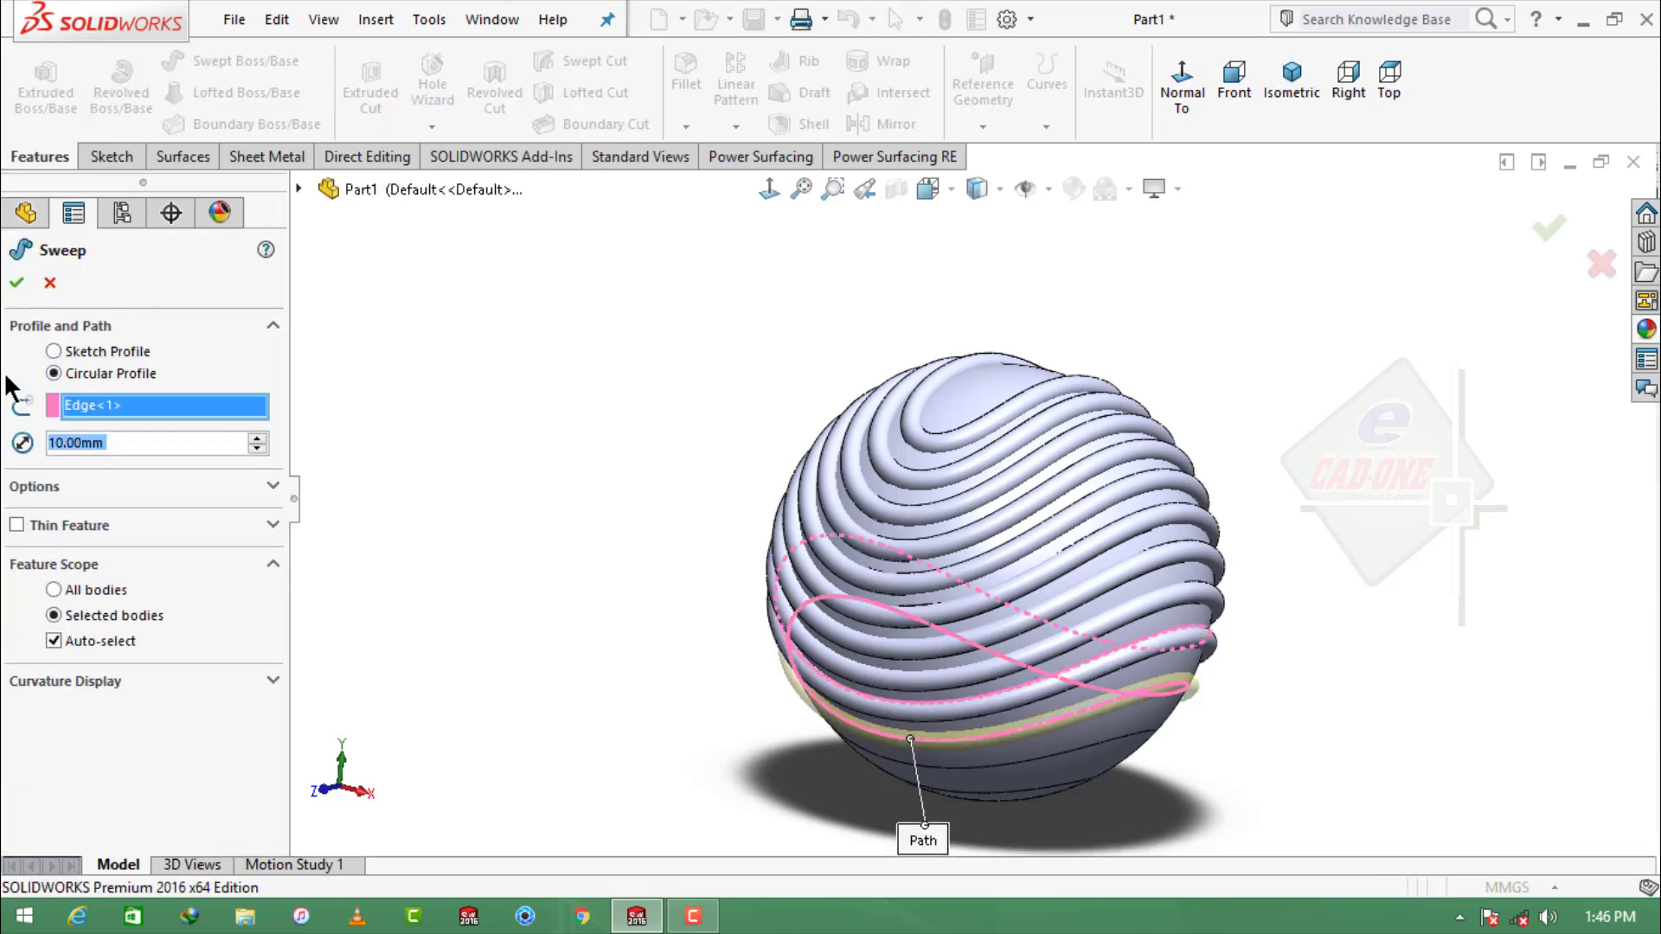
click(15, 286)
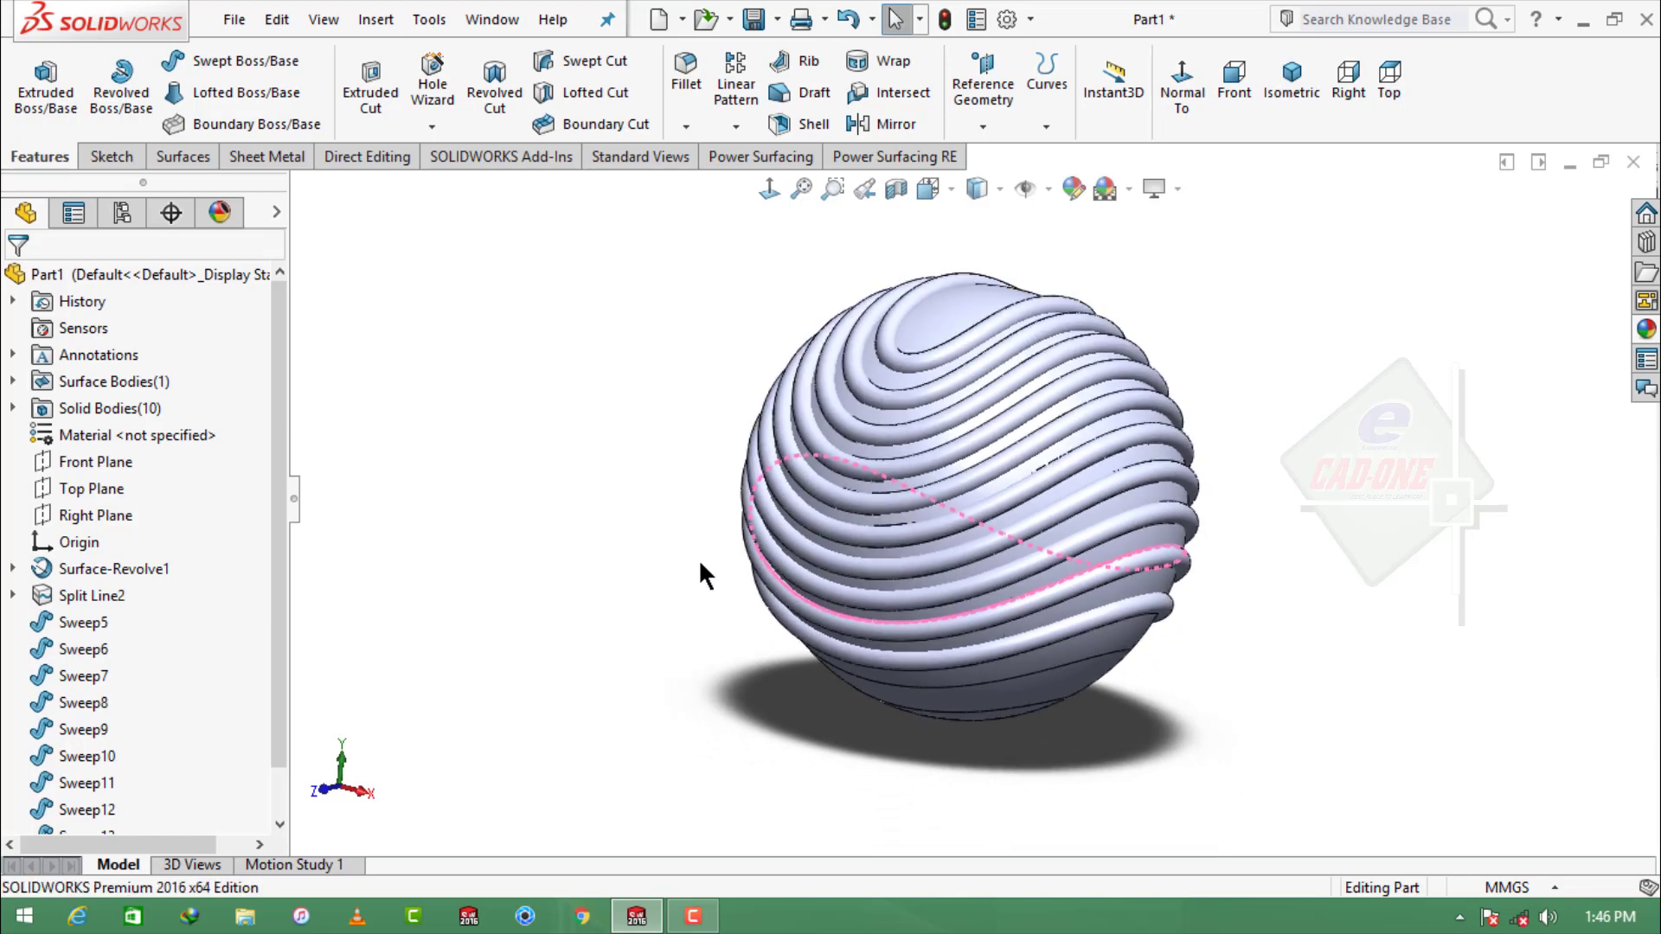
Sweep 10 mm circular profiles along the last two split-line loops at the bottom of the sphere, one feature each
middle_drag(660, 545, 635, 368)
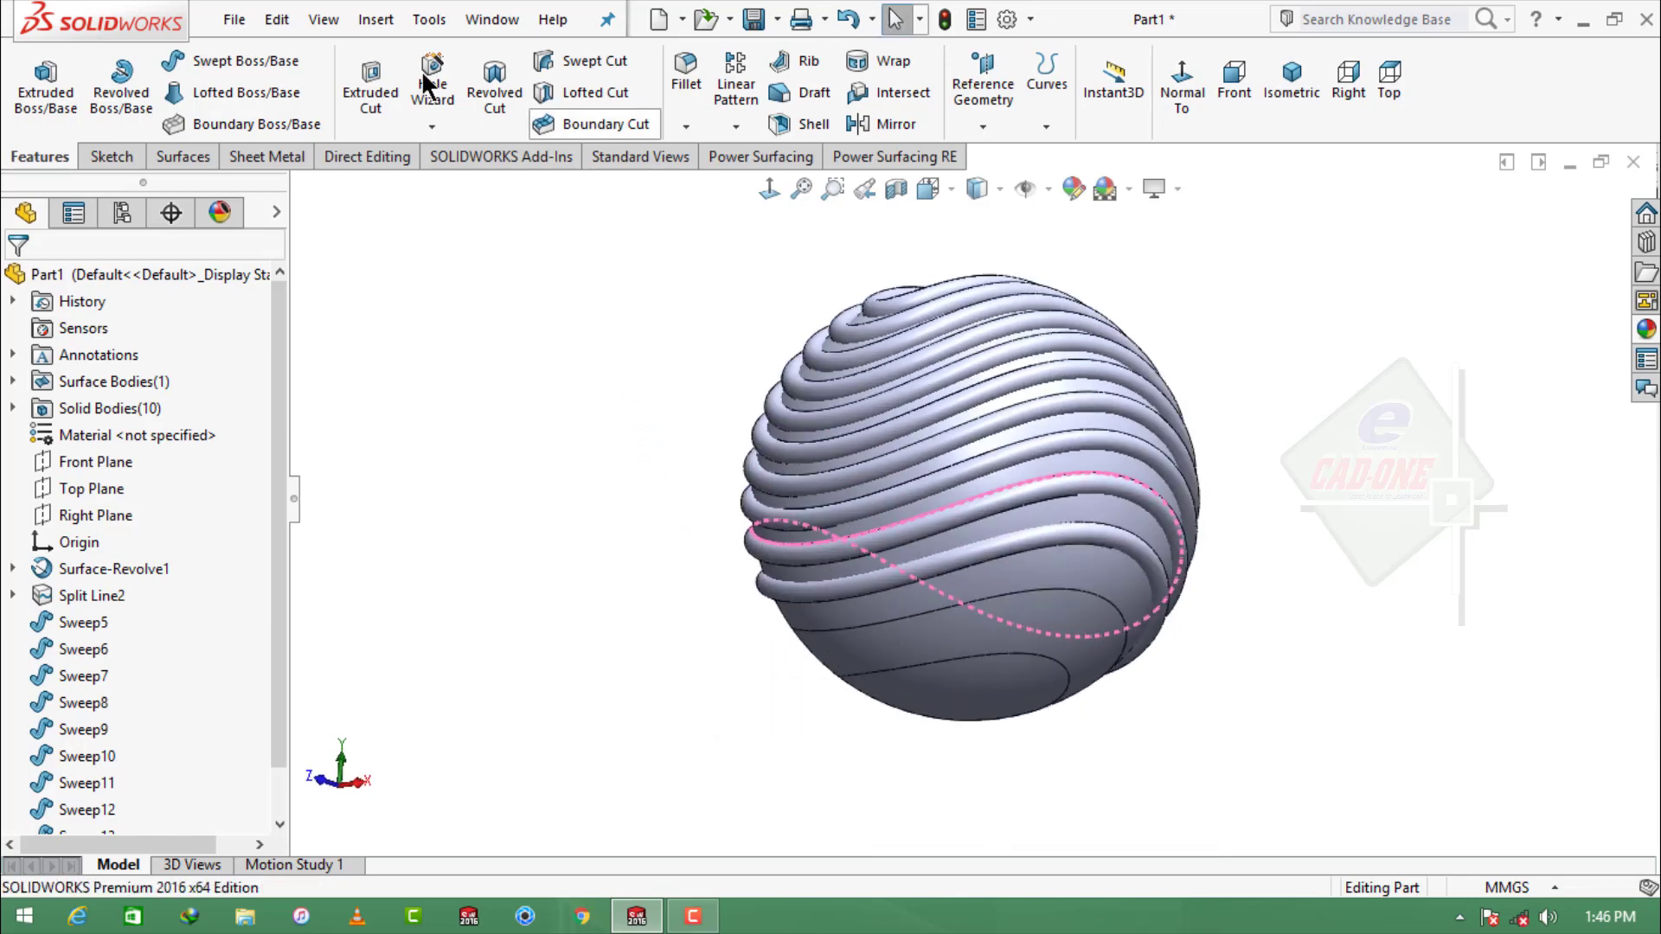
click(242, 61)
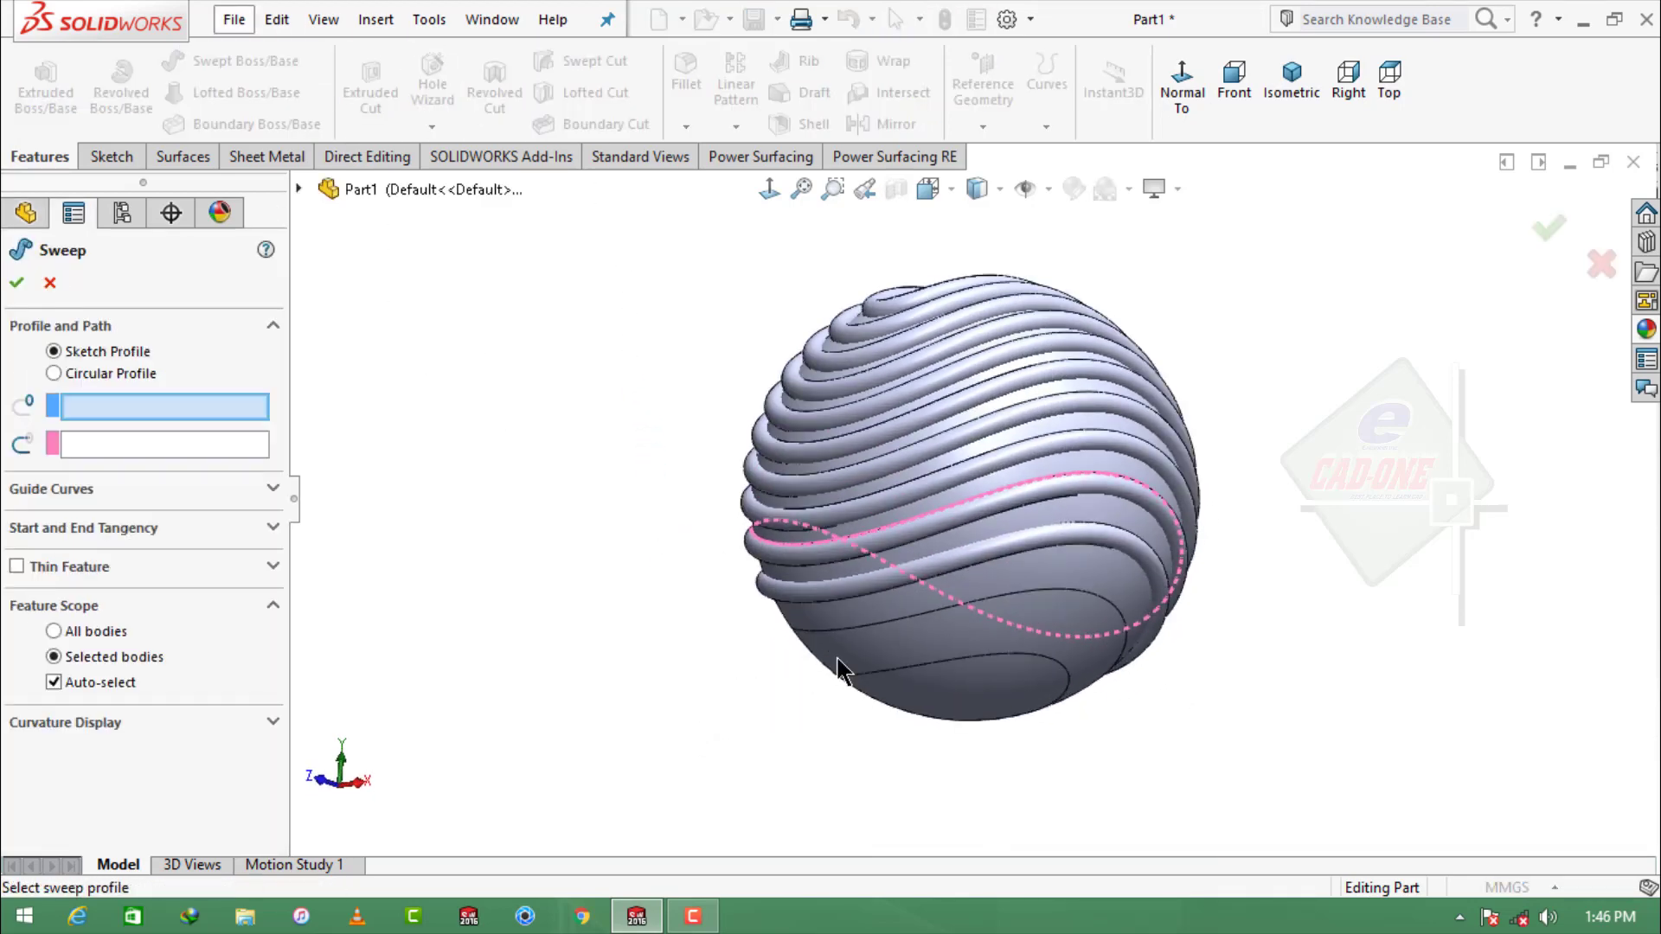
click(89, 379)
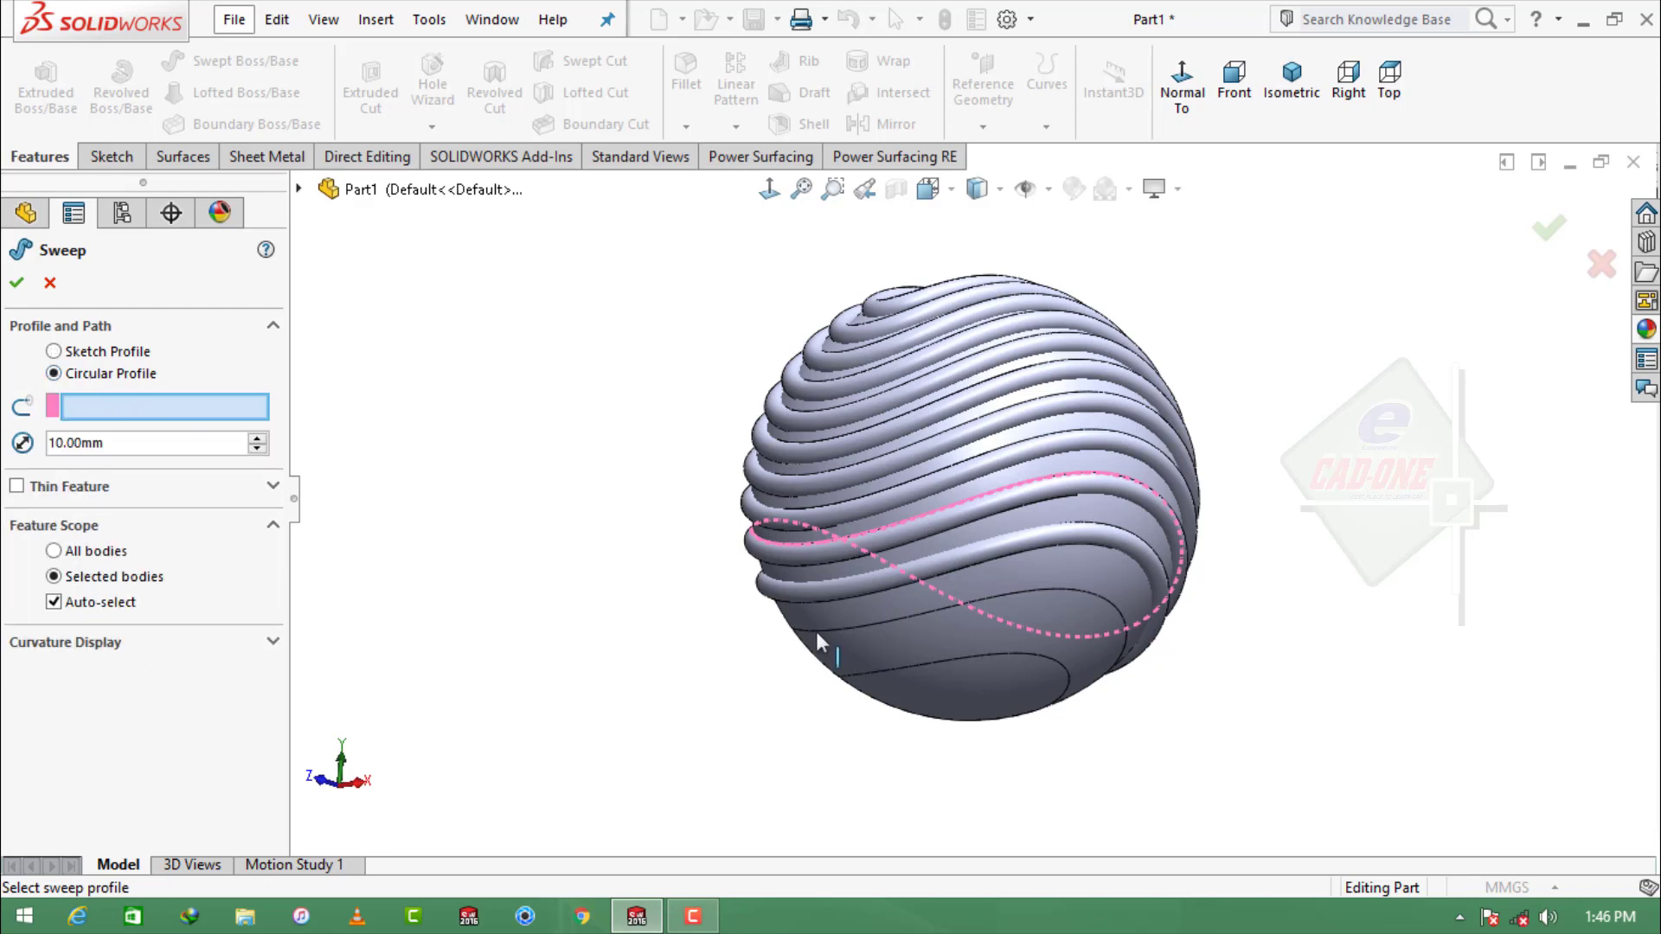
click(845, 645)
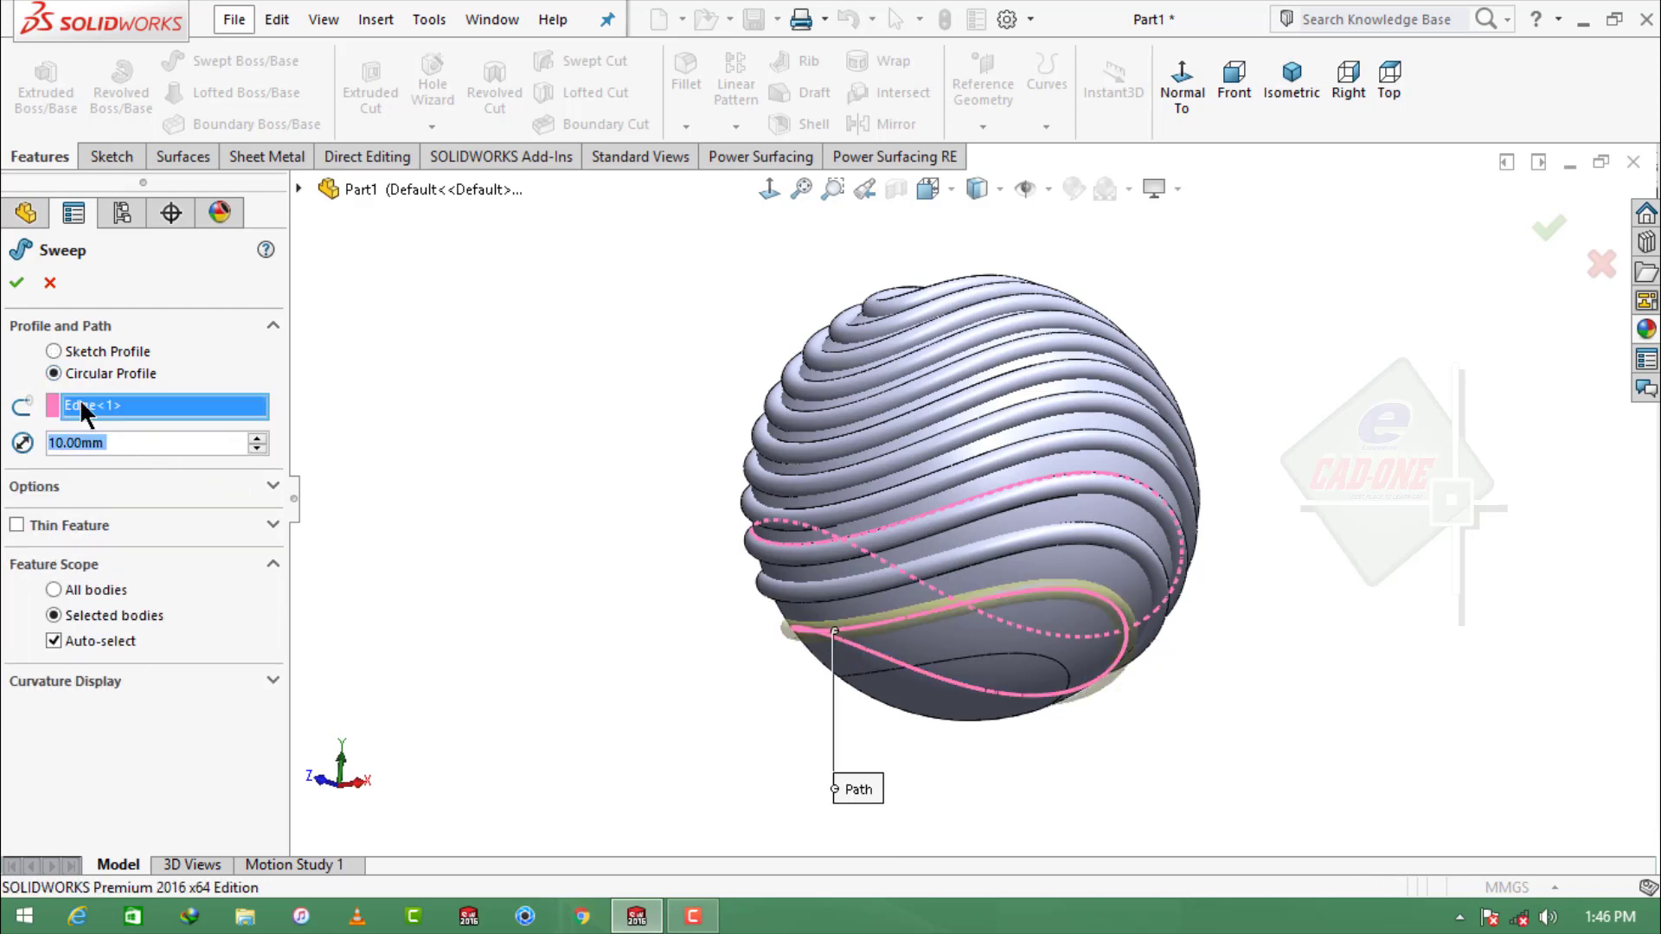
click(19, 283)
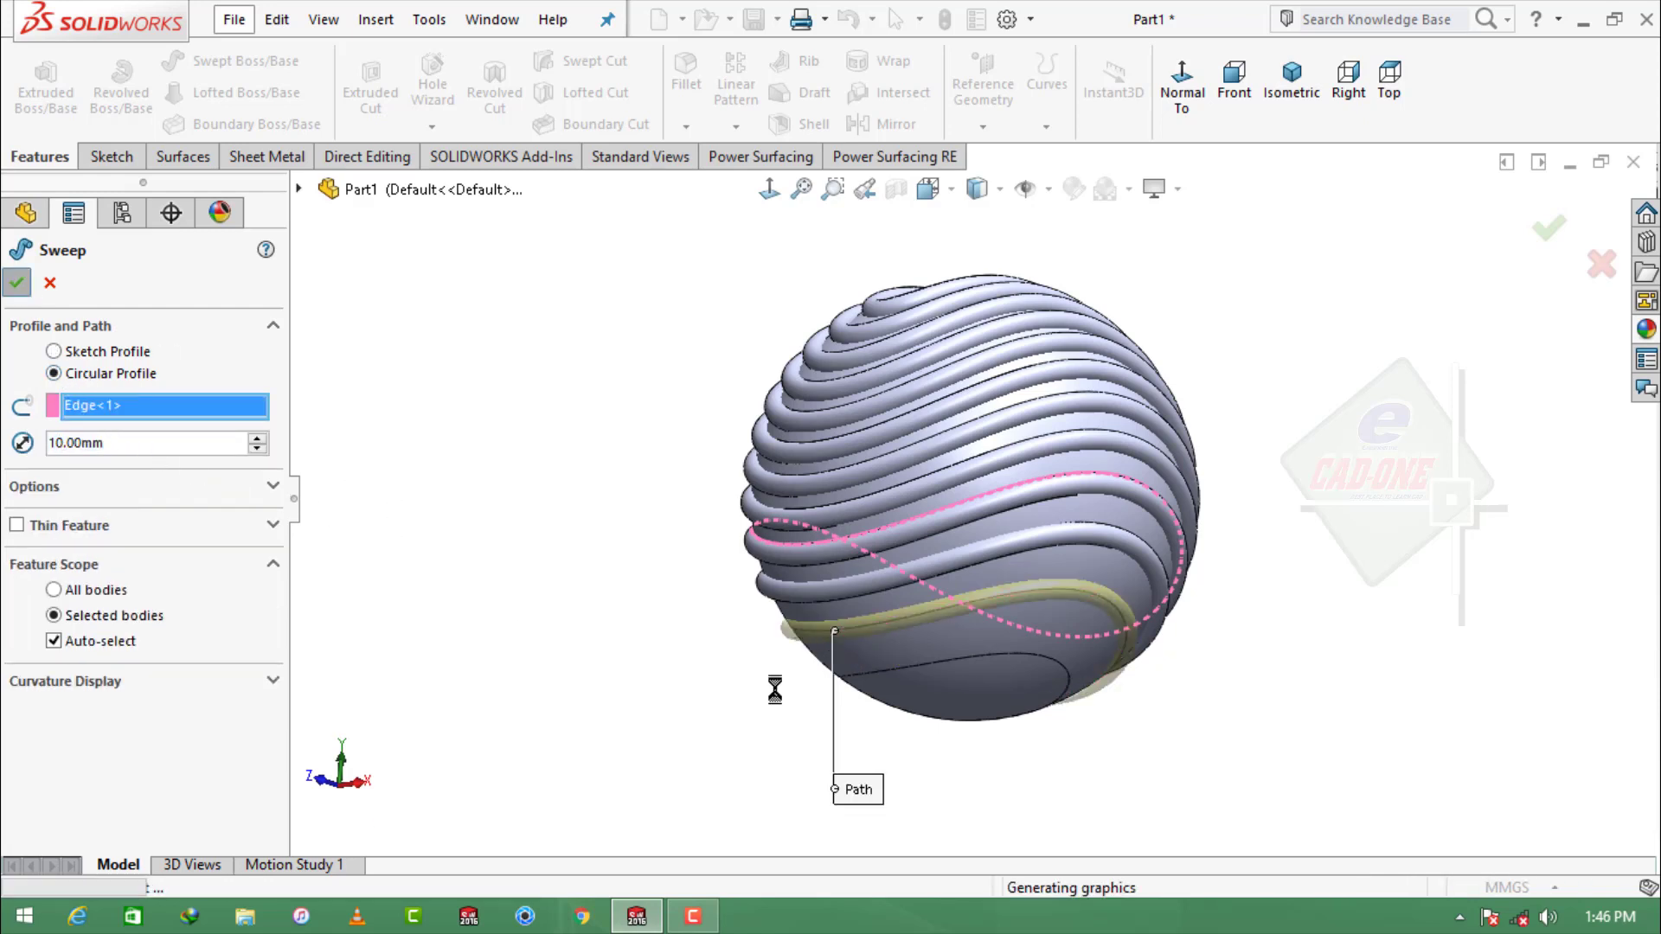
click(895, 688)
click(245, 61)
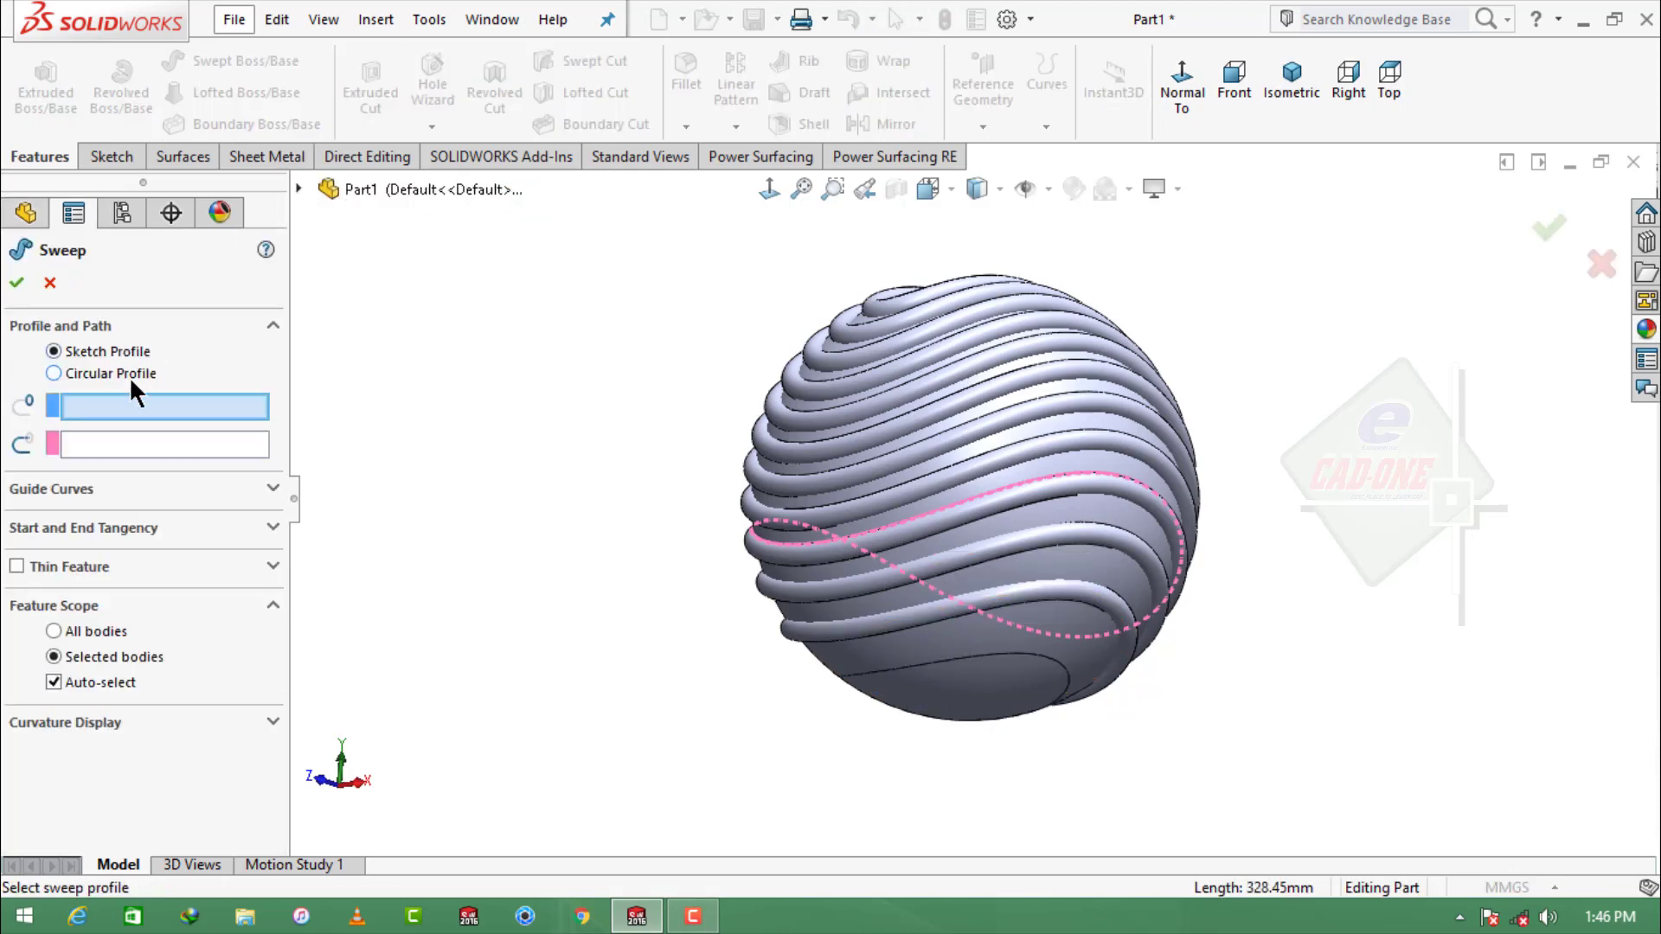
click(54, 373)
click(909, 668)
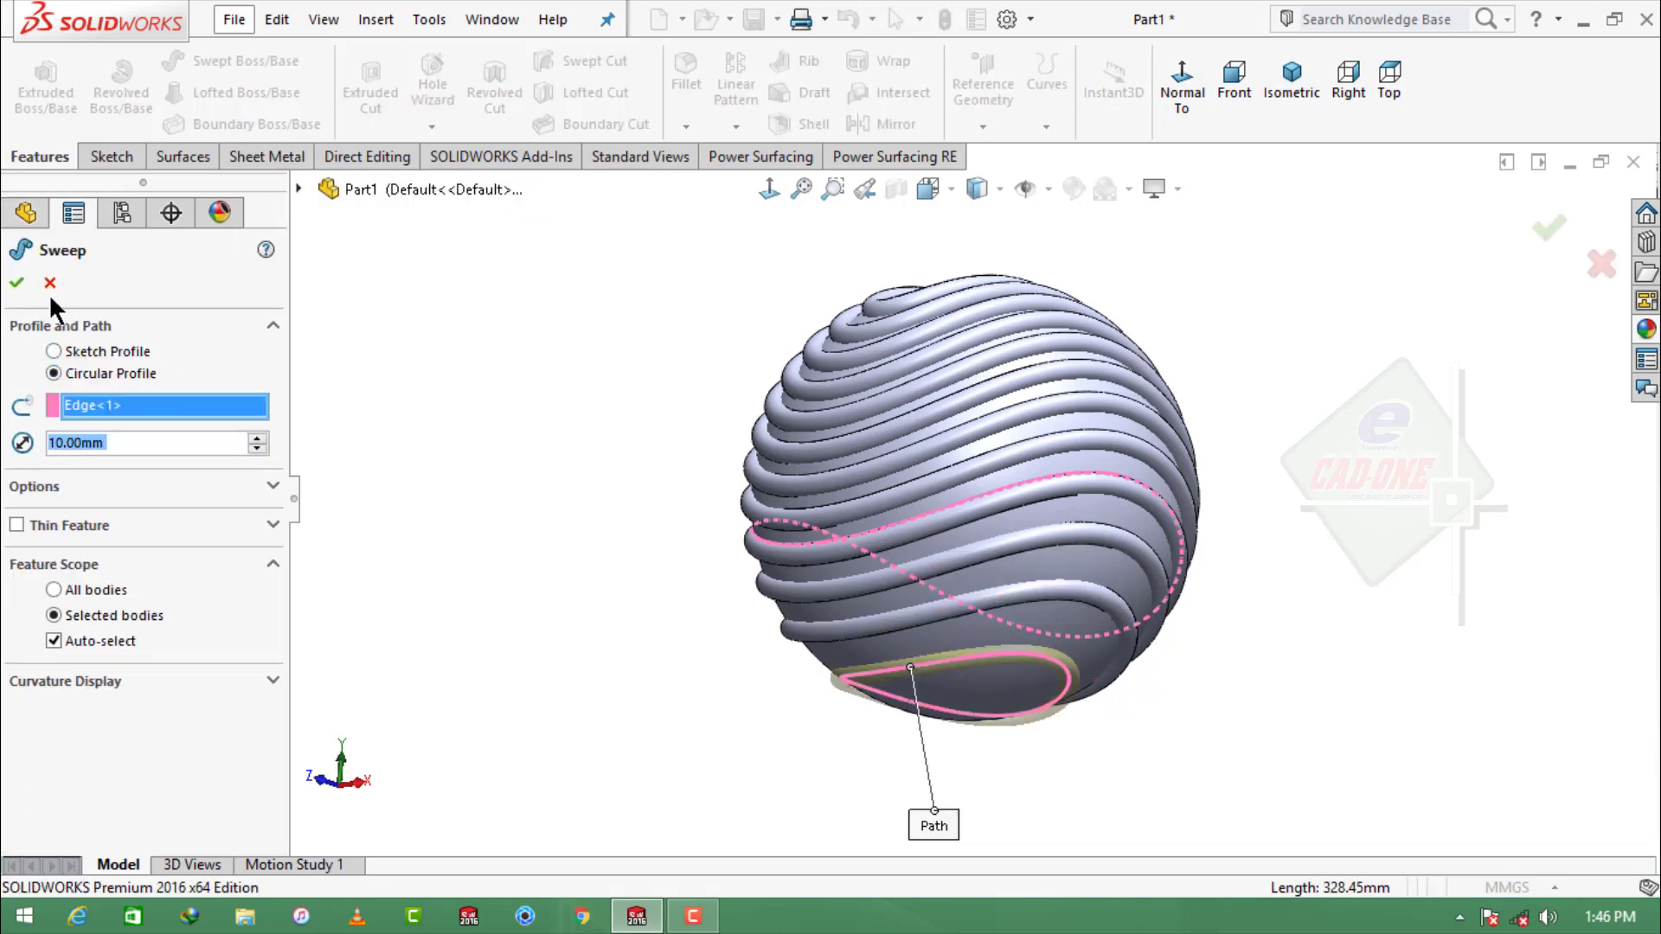
click(16, 283)
Hide the sphere's surface body, leaving only the swept ribs displayed
middle_drag(615, 519, 853, 582)
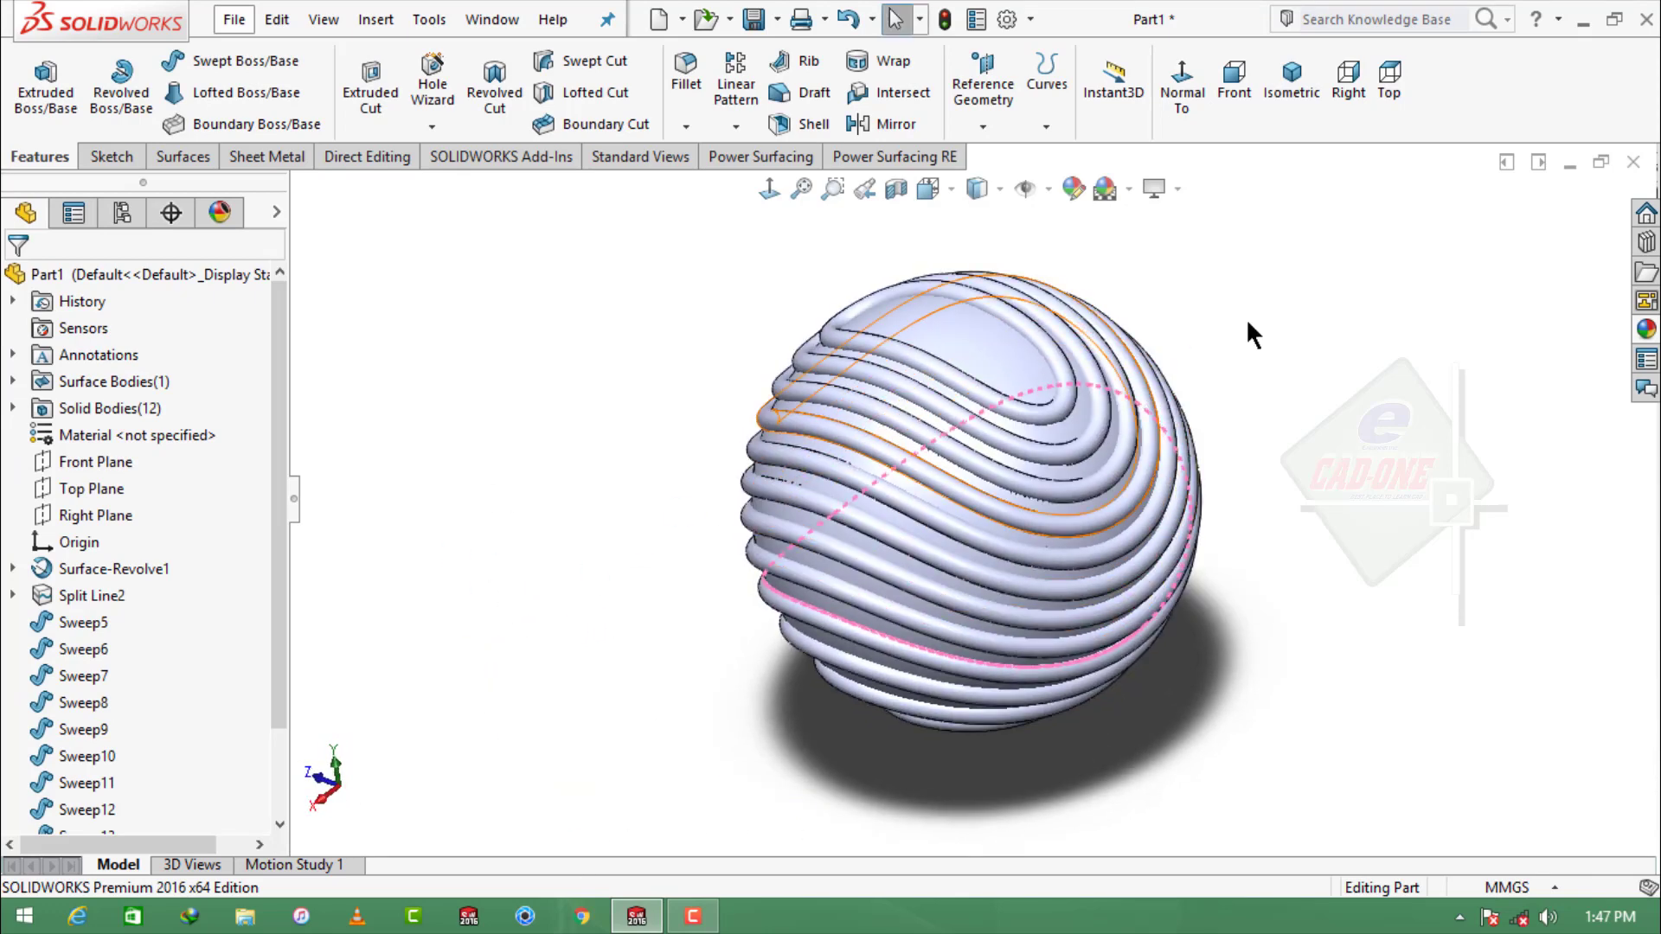
right_click(992, 347)
click(1038, 285)
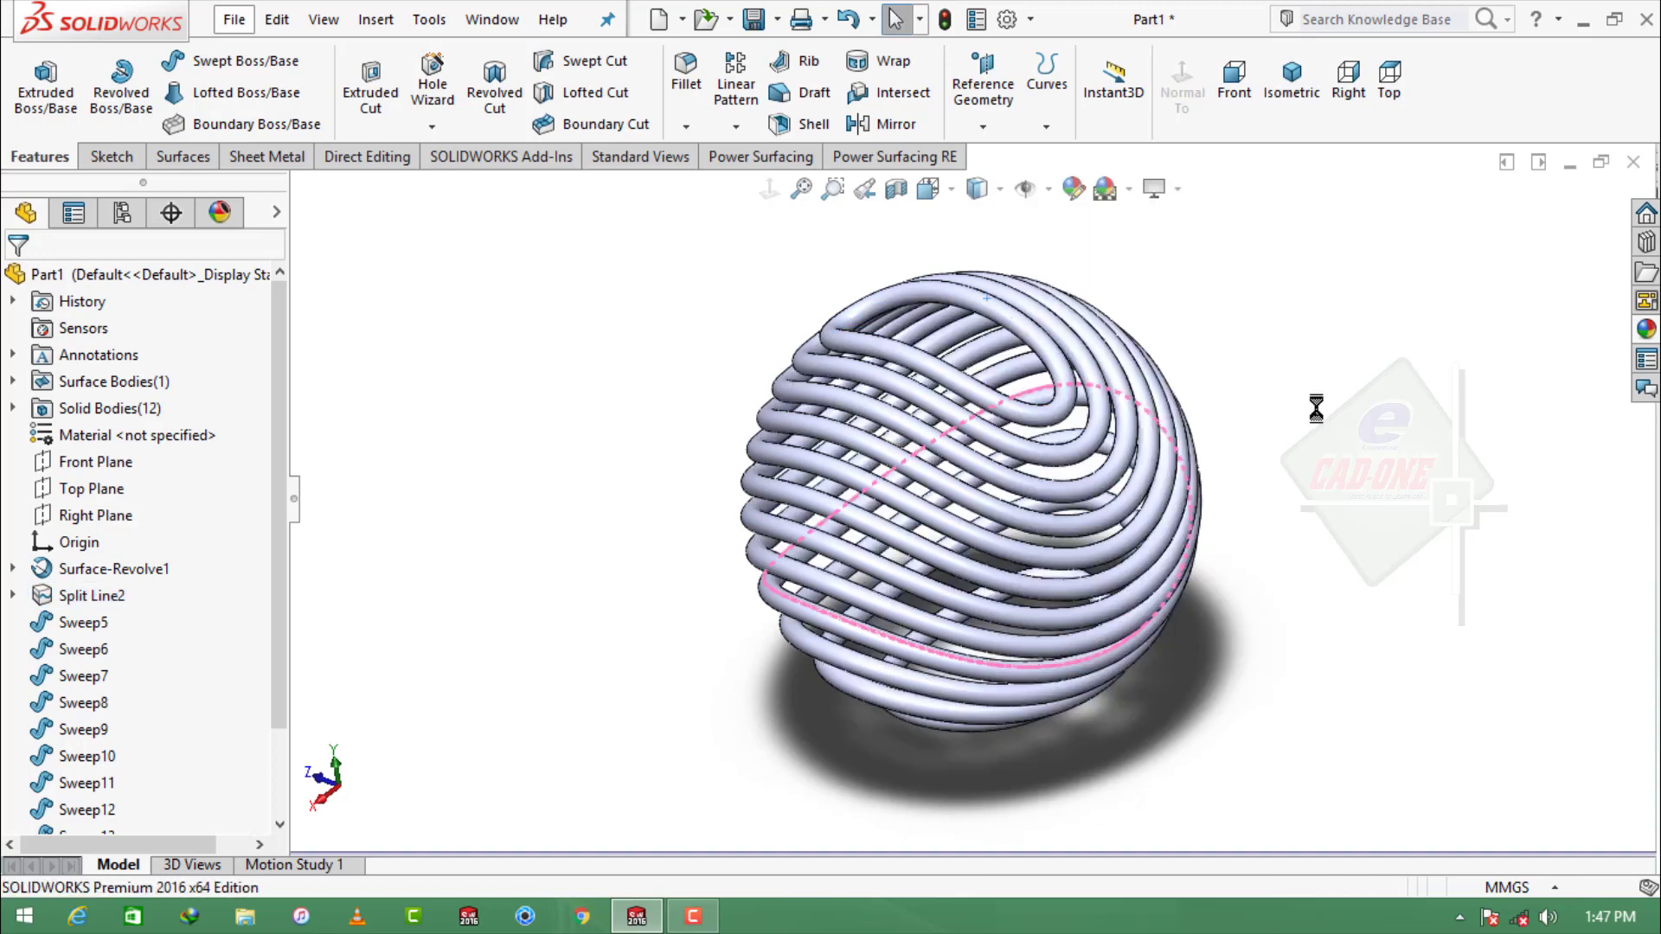
Apply the matte rubber appearance to the whole ribbed sphere
scroll(740, 563, up, 1)
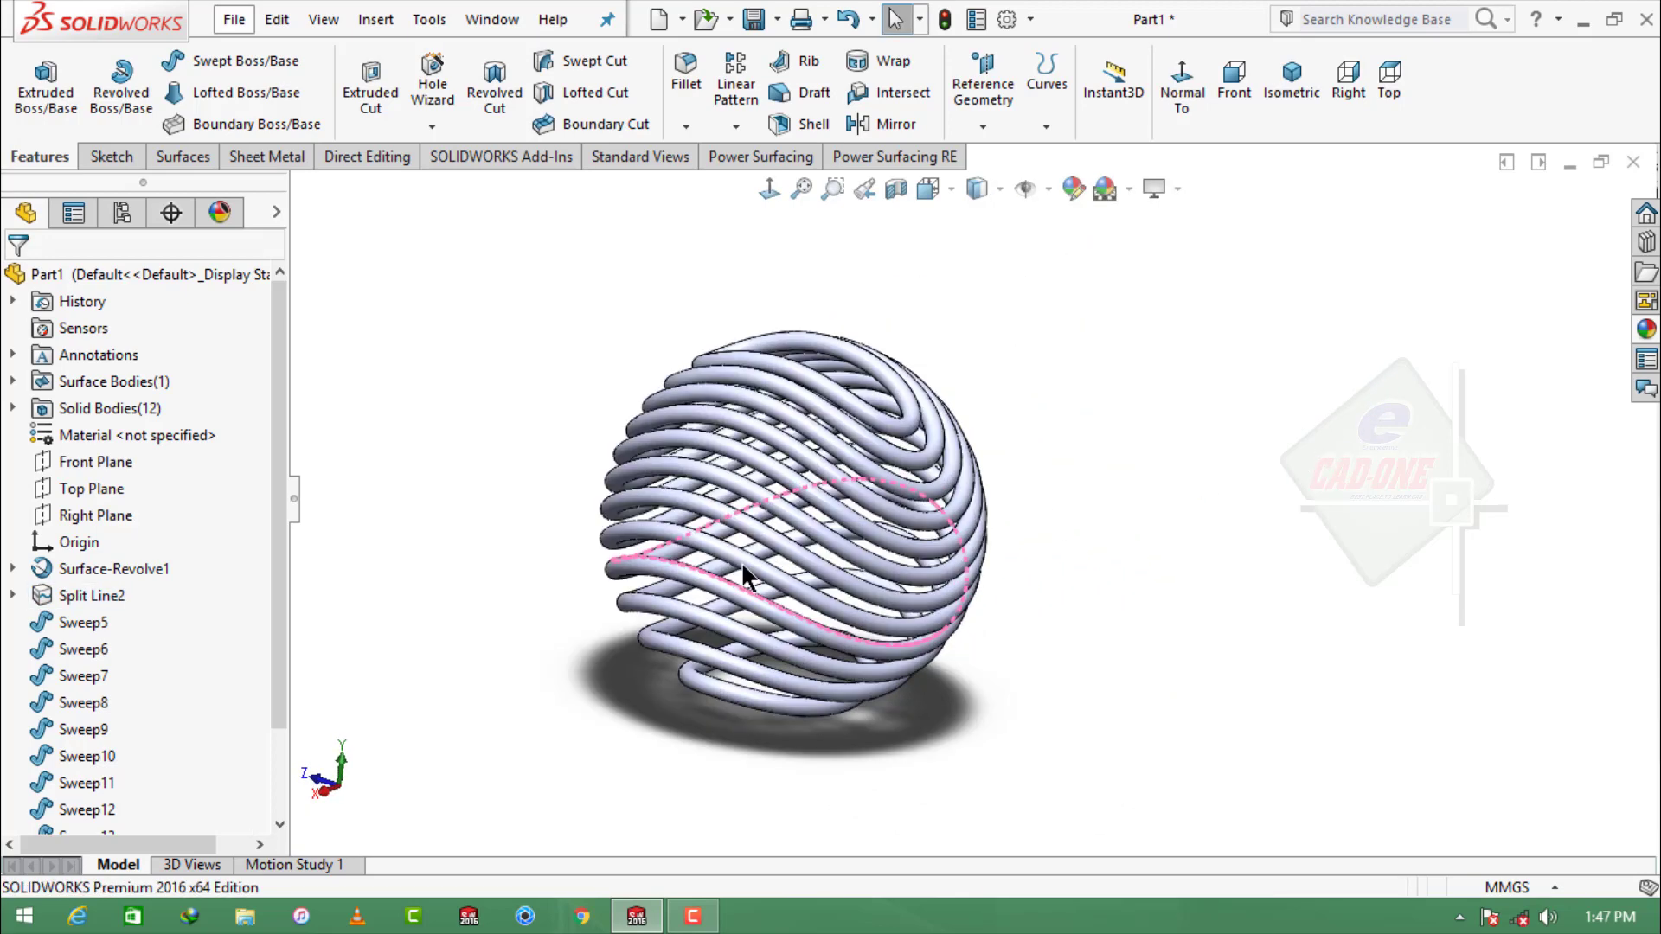
middle_drag(525, 603, 1528, 496)
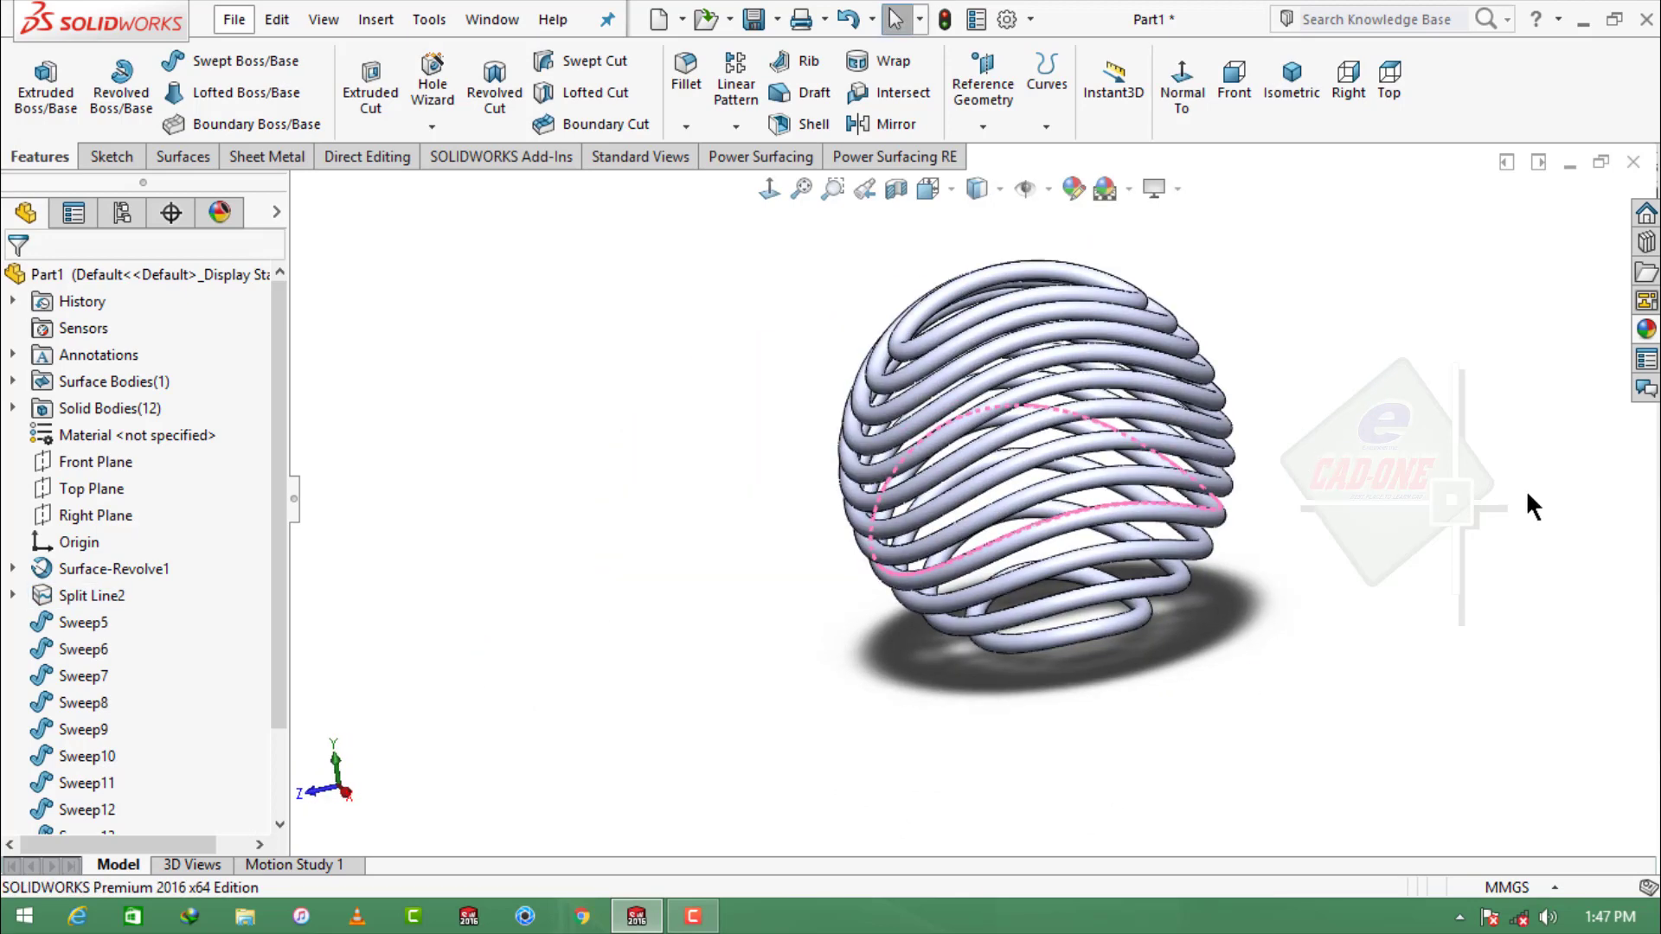
click(1645, 330)
click(1327, 230)
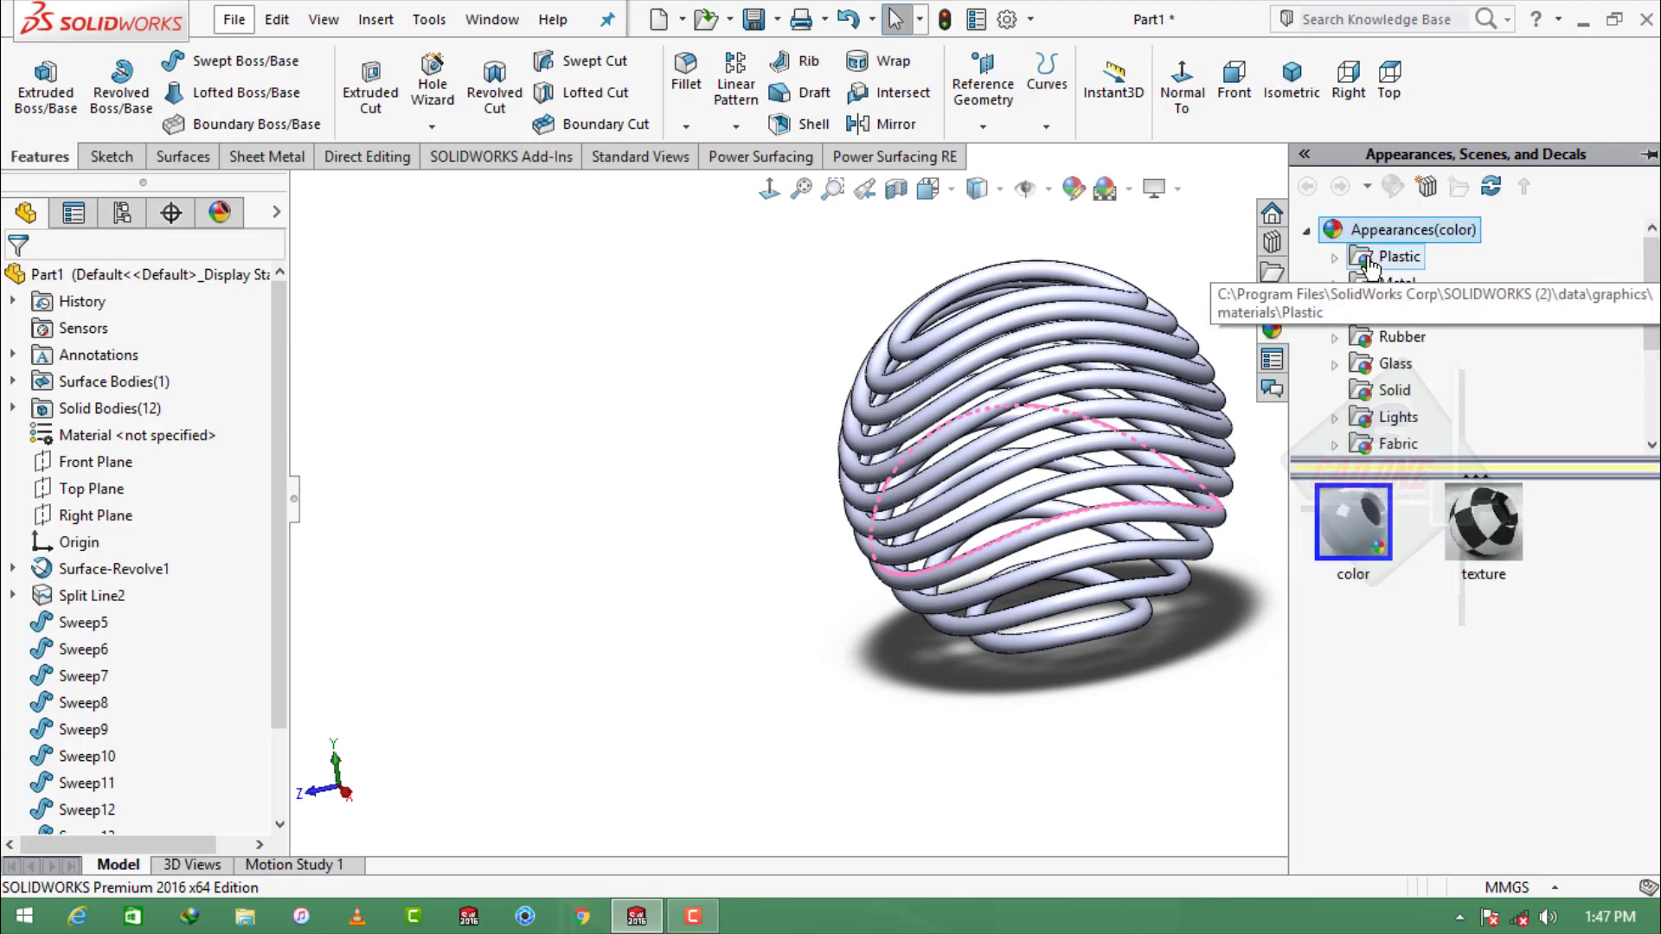
click(1369, 262)
click(1394, 339)
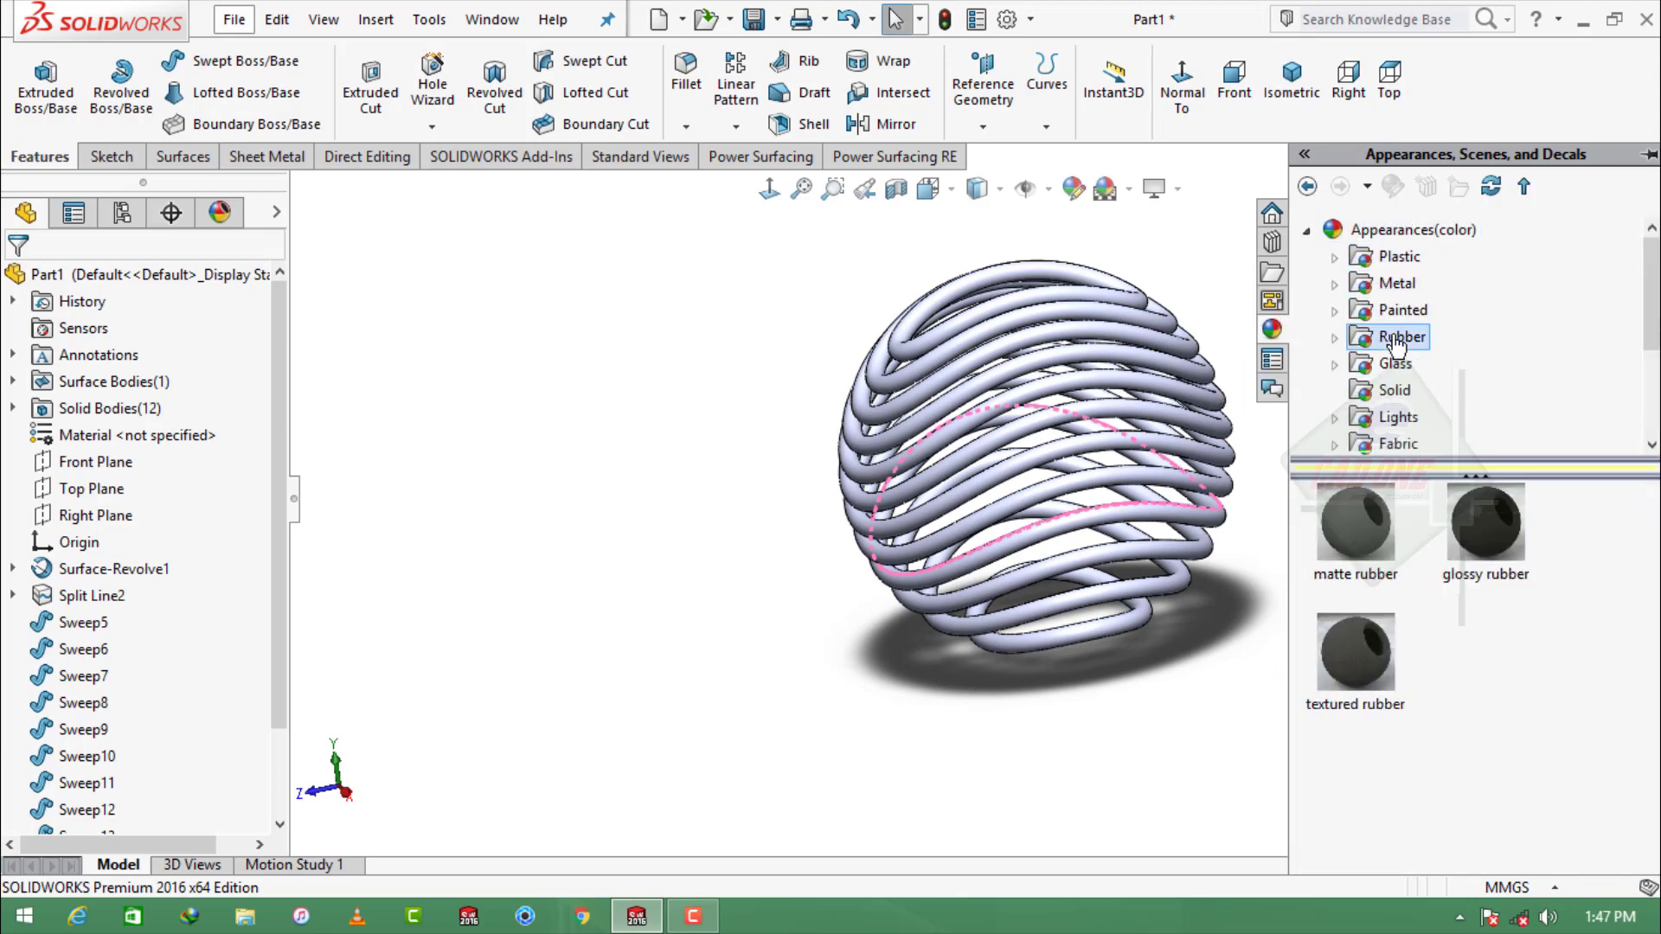
double_click(1355, 523)
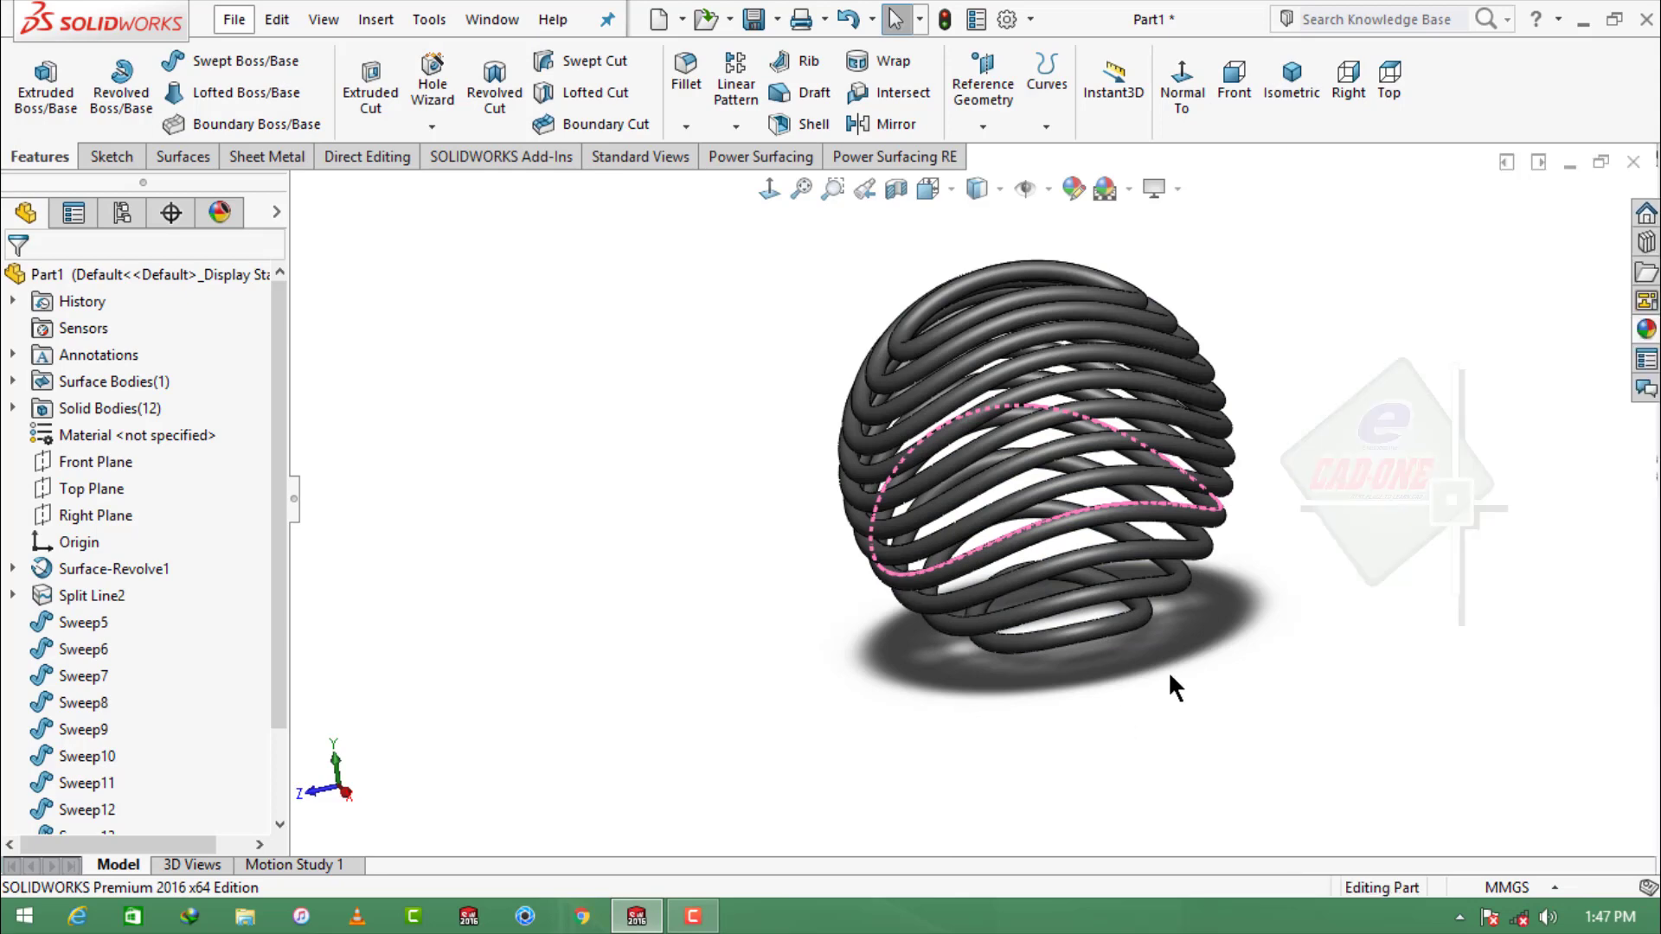
Examine the highlighted split-line loop on the lower ribs up close and check the split line feature it belongs to
scroll(989, 570, down, 5)
click(865, 545)
click(628, 541)
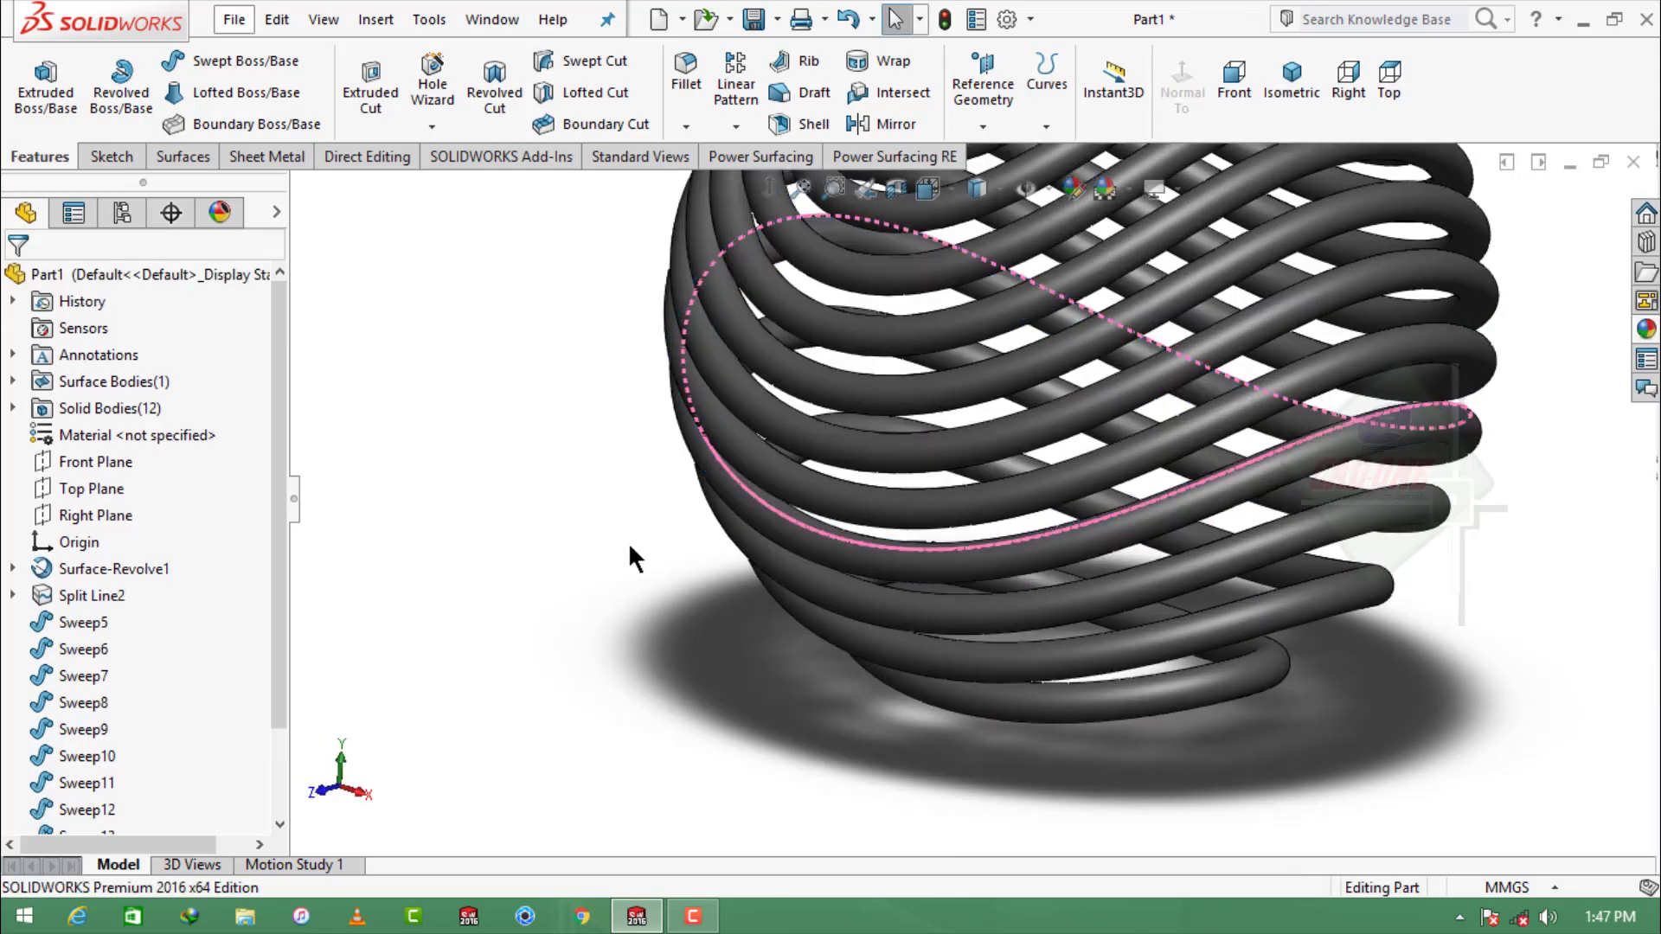
scroll(102, 677, down, 1)
drag(277, 506, 293, 607)
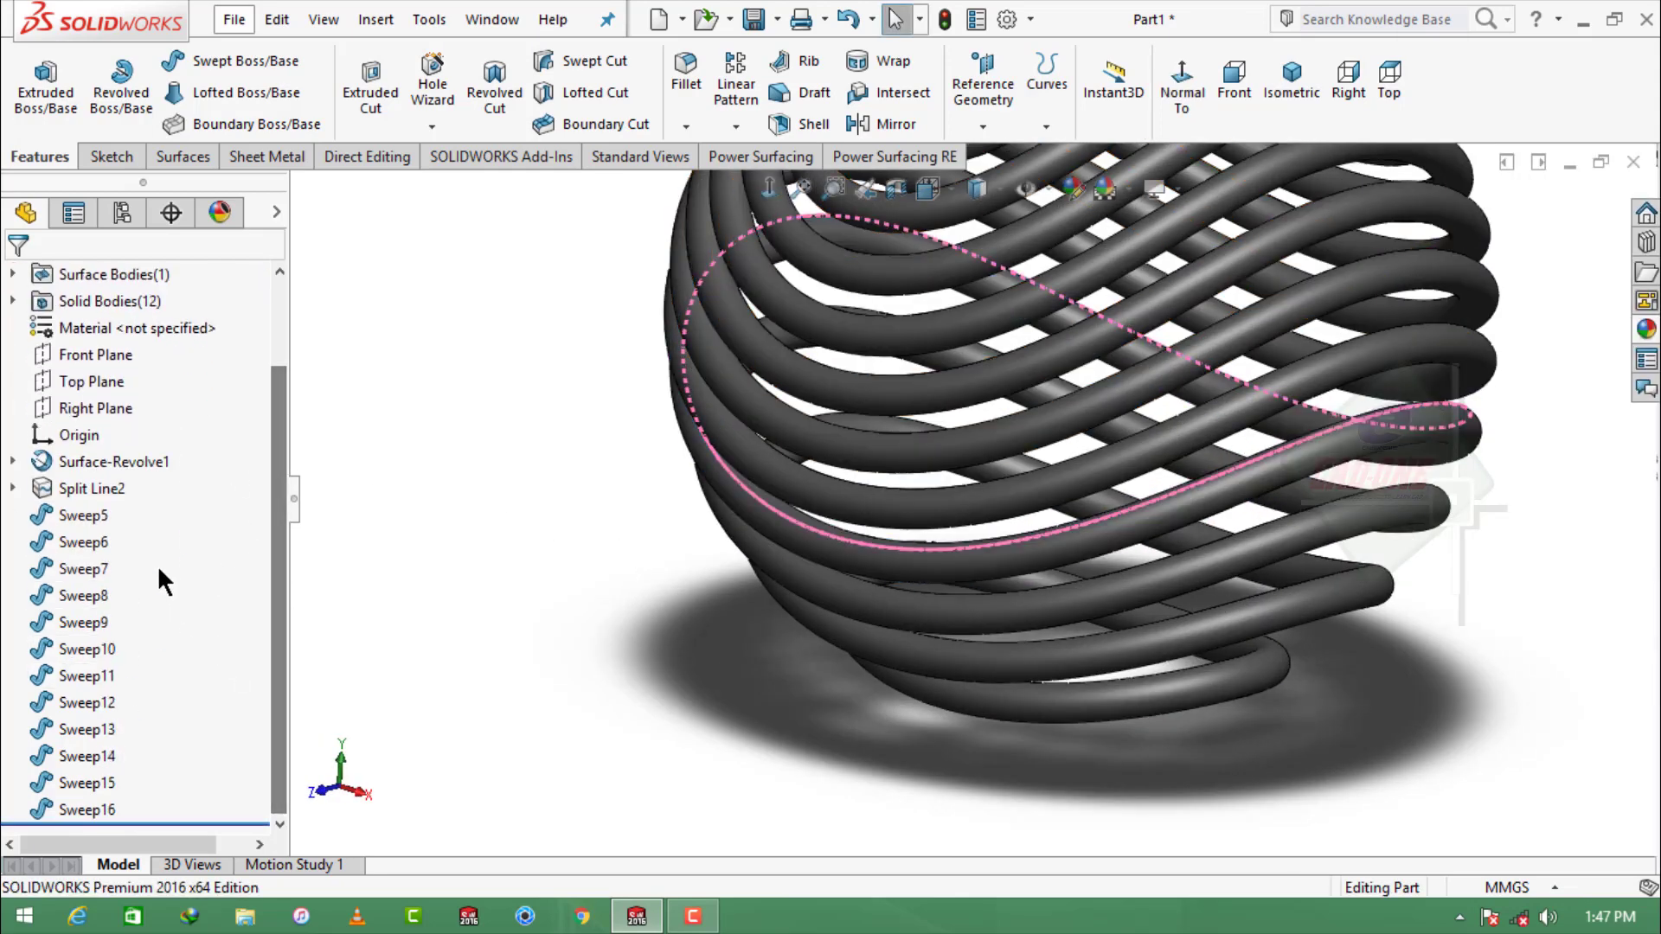
click(122, 488)
click(768, 537)
click(600, 596)
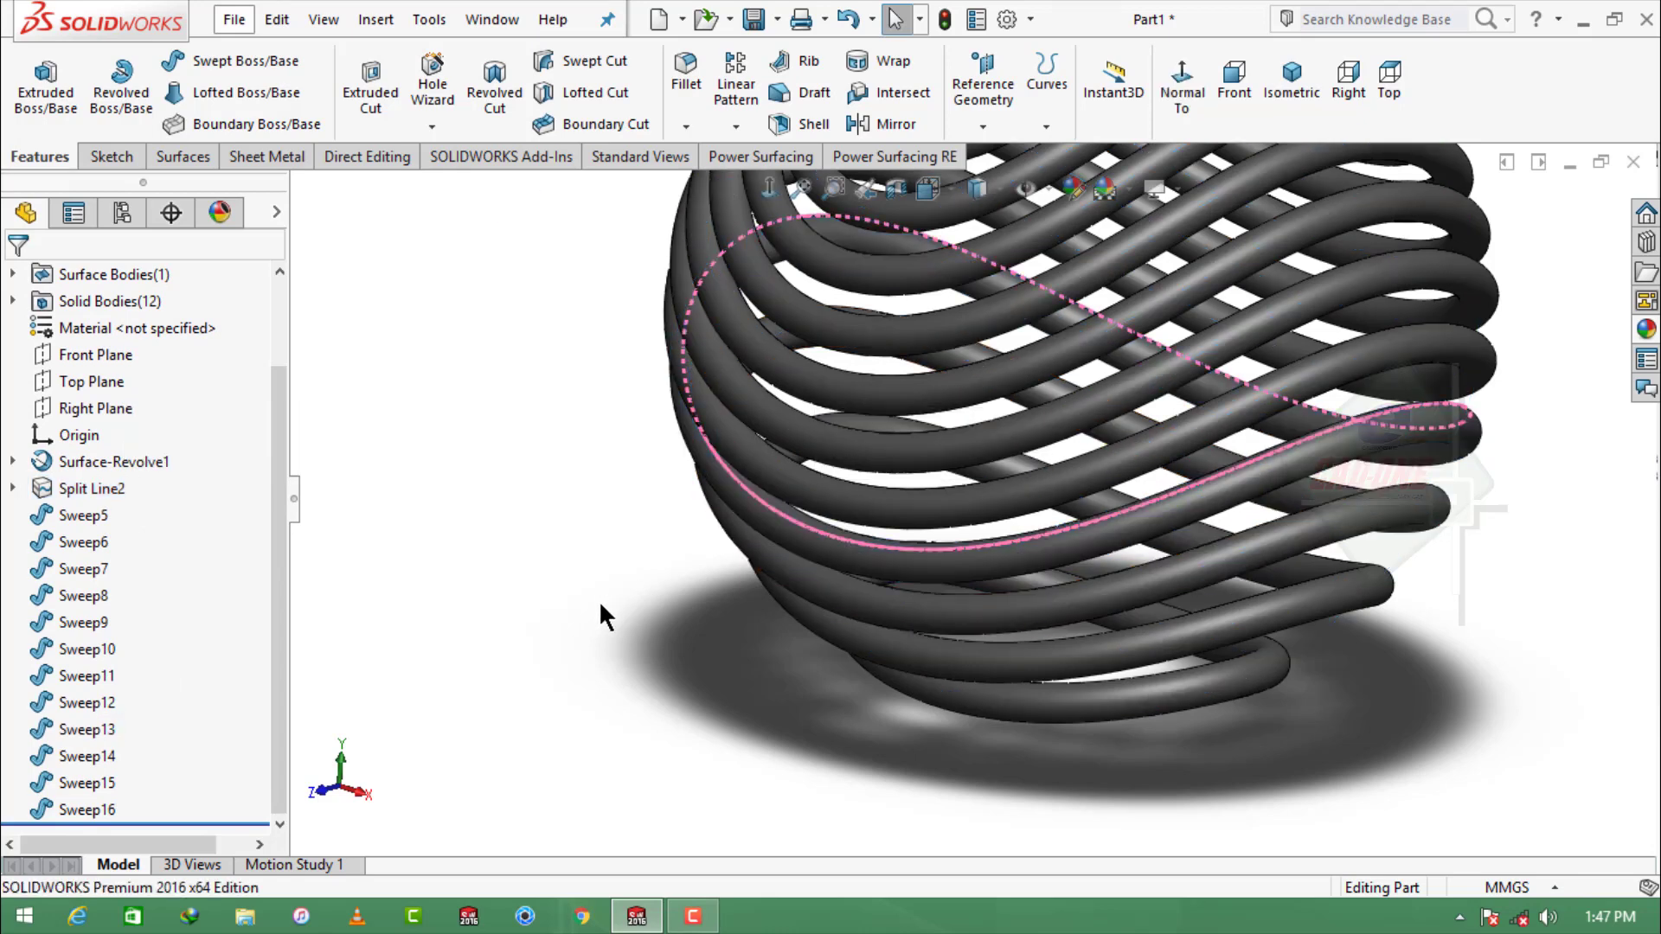
ctrl+middle_drag(454, 647, 602, 606)
scroll(606, 616, up, 5)
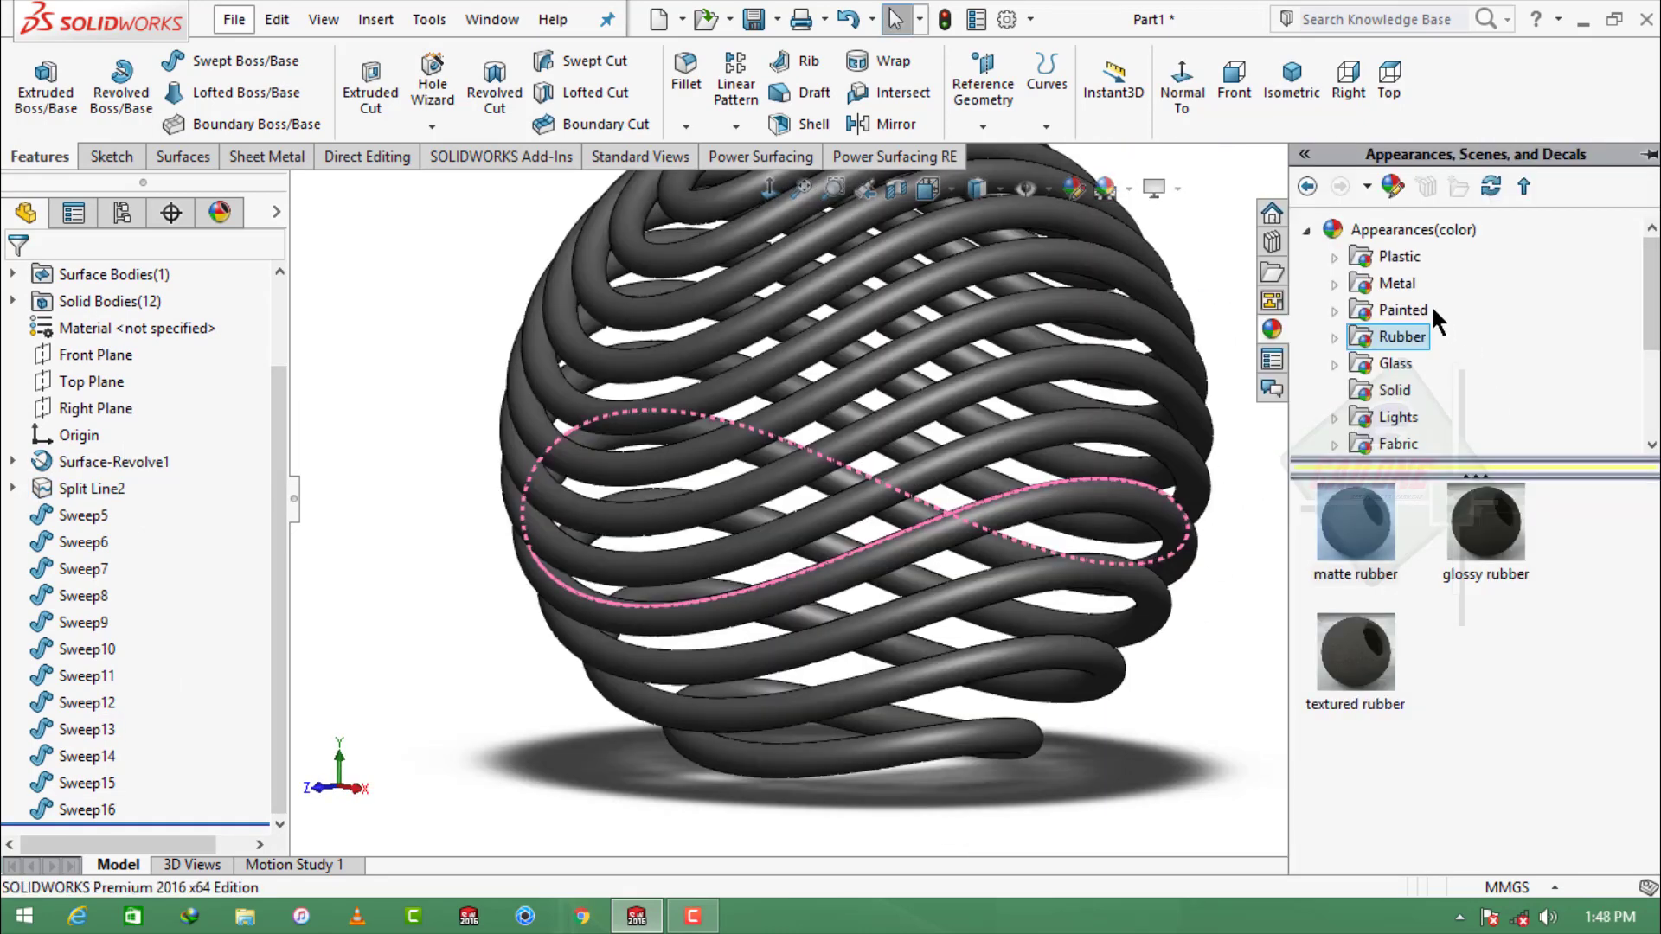
Try the metallic gold, gloss blue, white and black car paint appearances on the ribbed sphere
double_click(1402, 309)
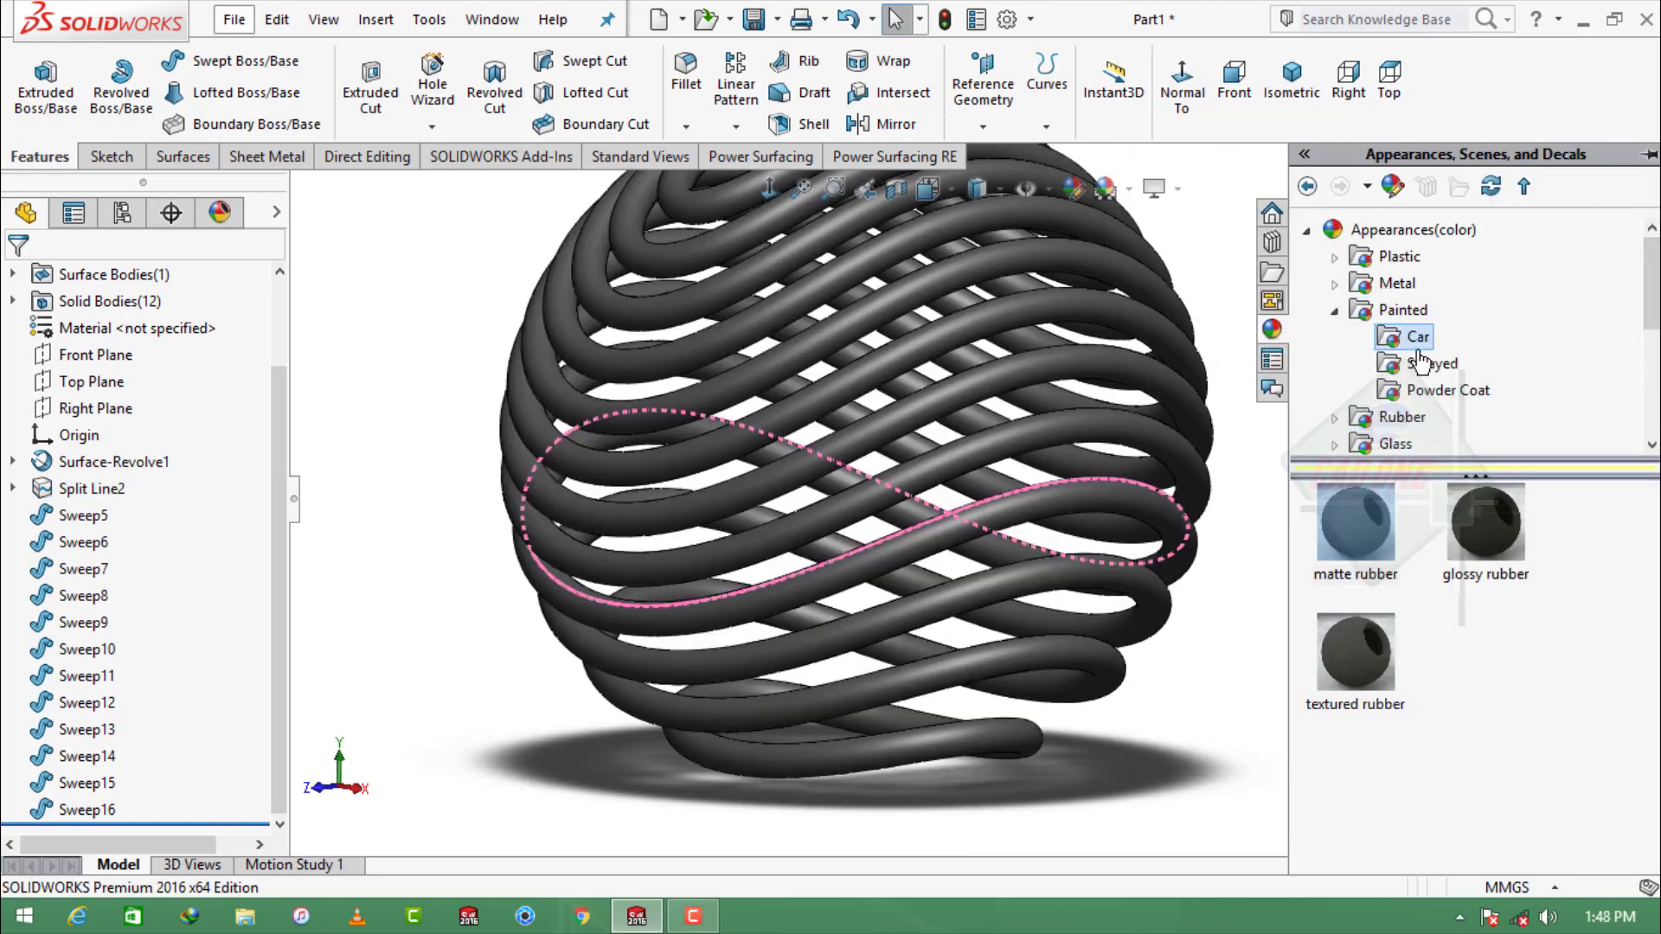
click(1417, 337)
double_click(1355, 781)
double_click(1486, 776)
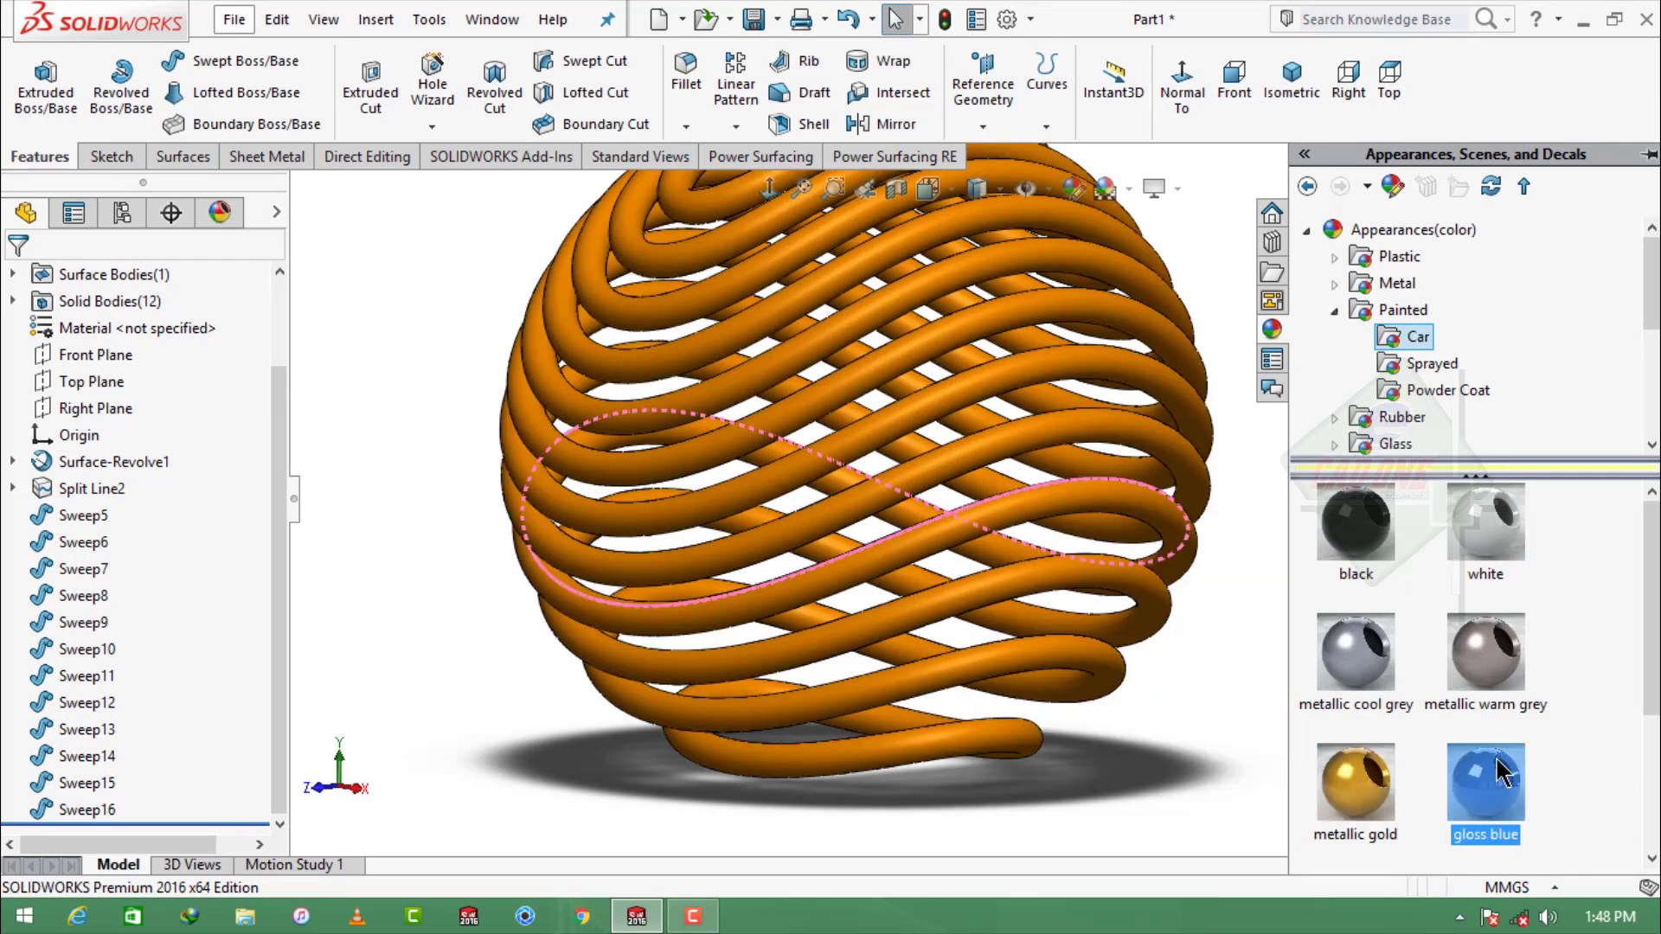
double_click(1486, 522)
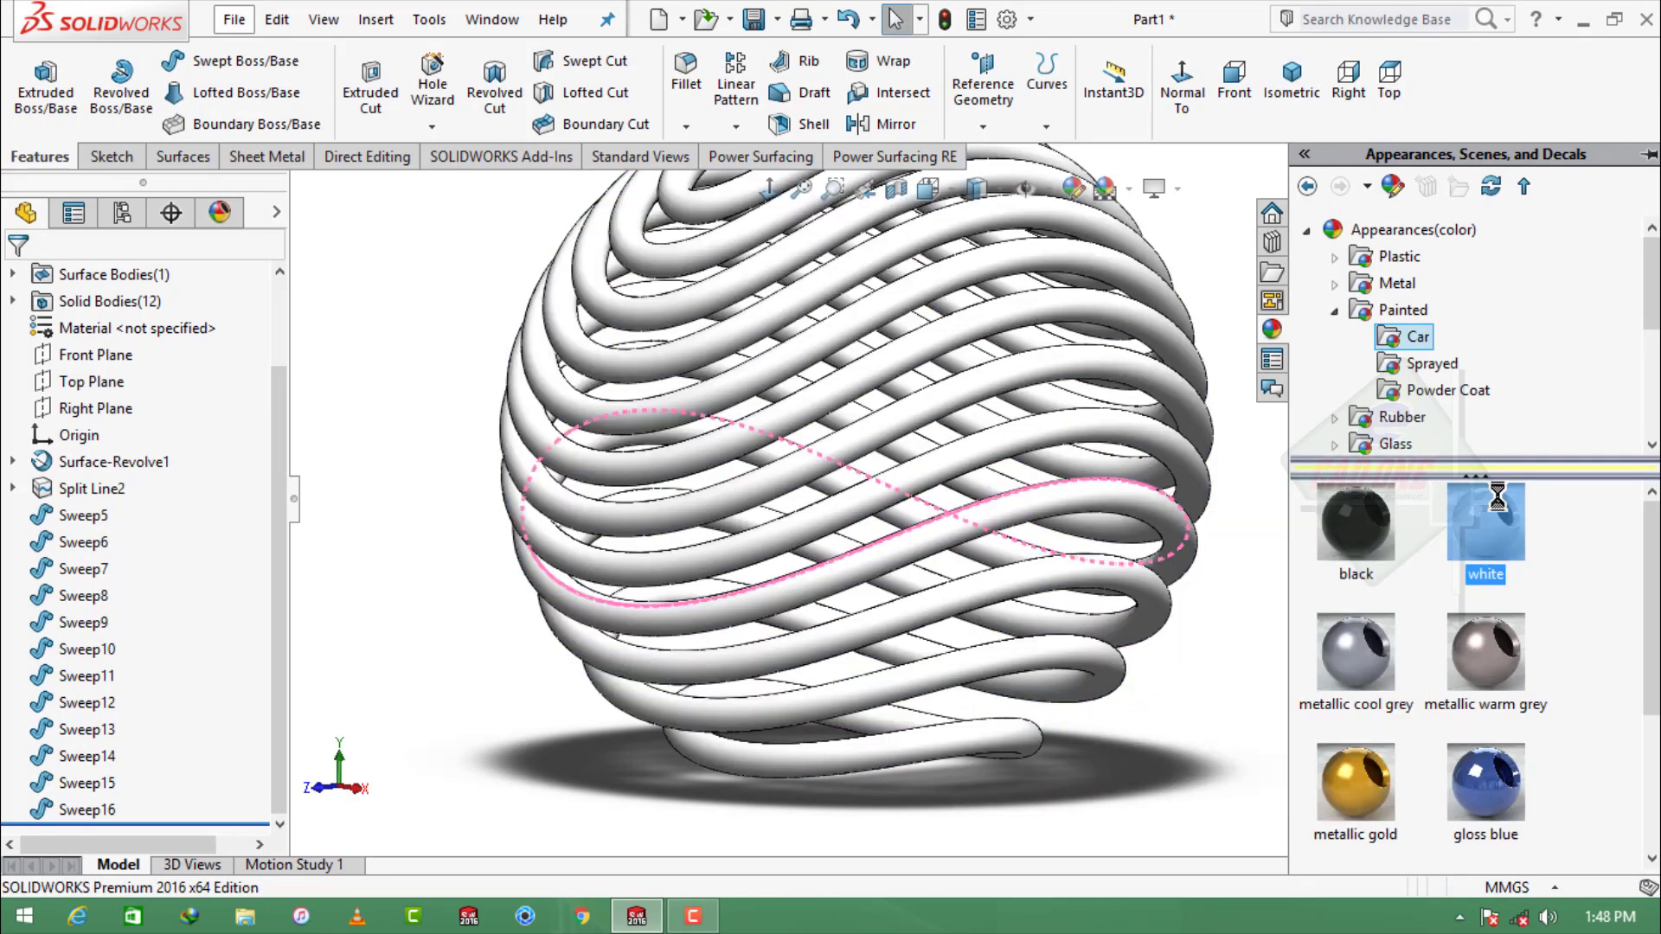
double_click(1355, 528)
Apply the yellow satin finish plastic appearance to the whole ribbed sphere
click(1334, 258)
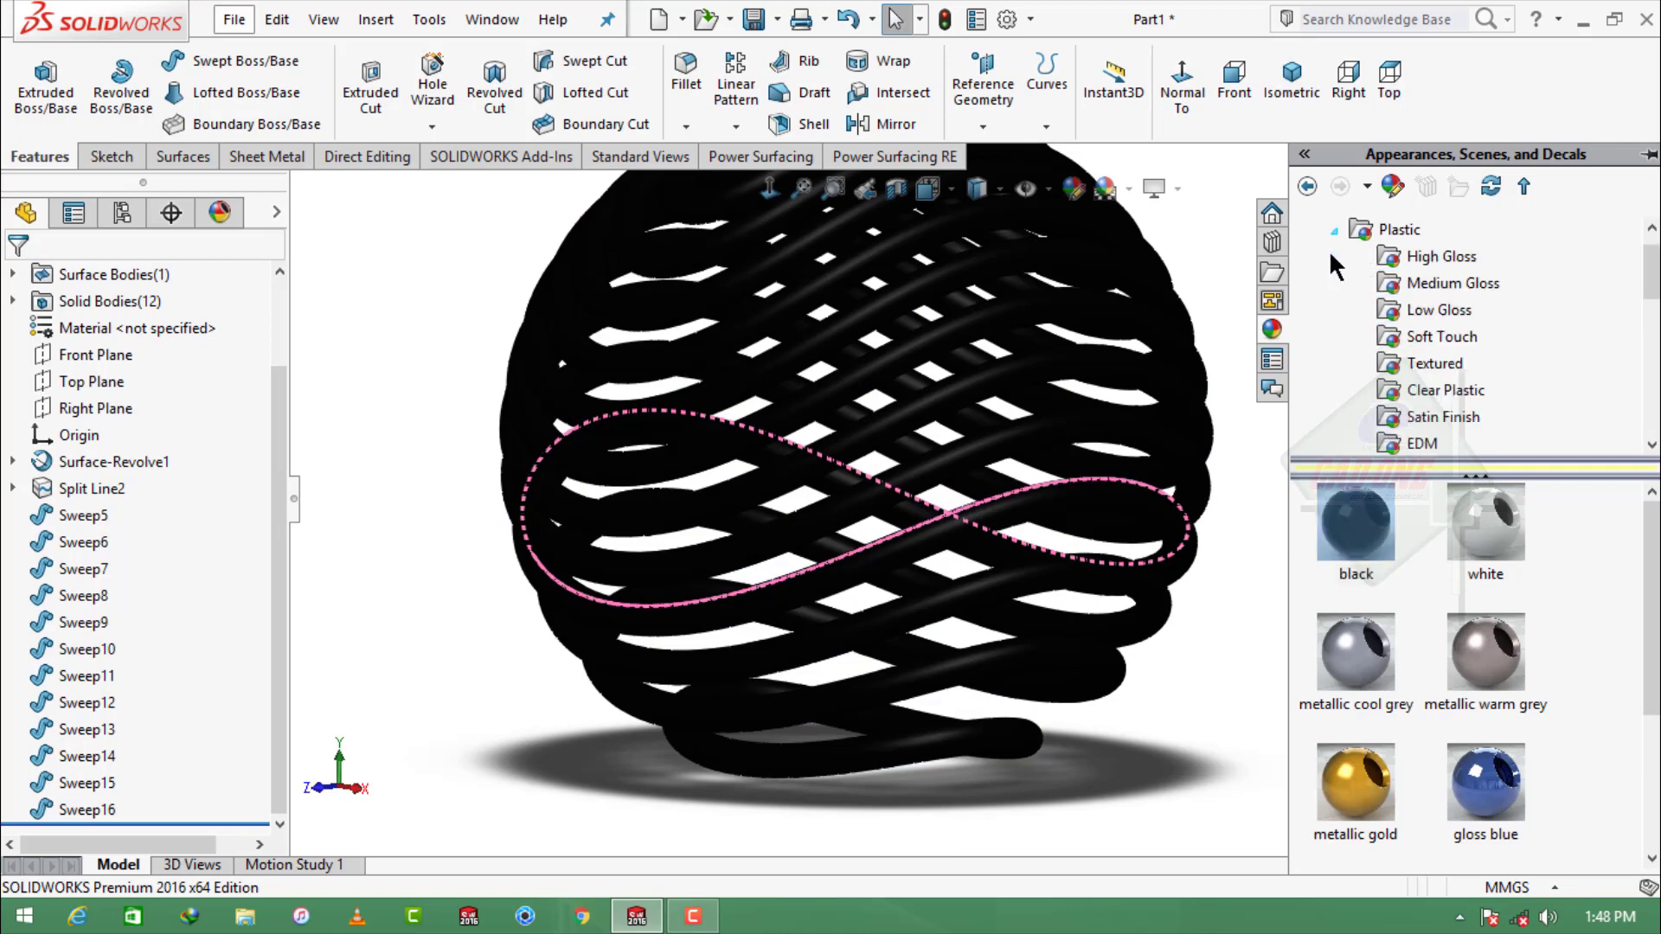
click(1442, 256)
click(1442, 417)
scroll(1419, 605, down, 3)
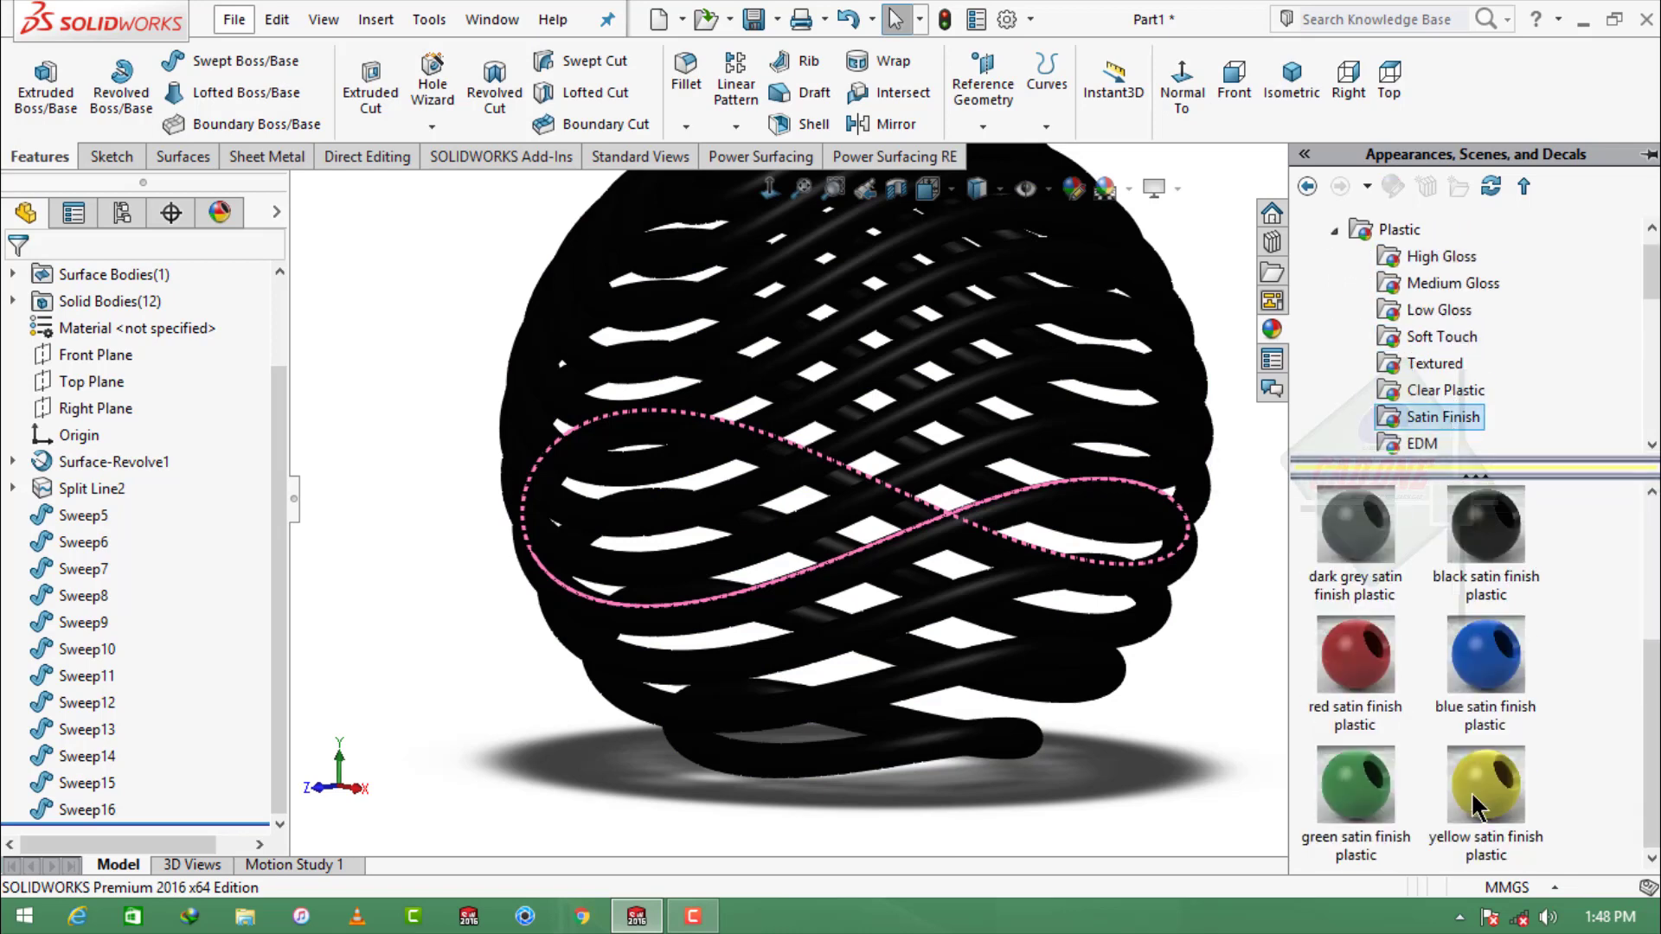
double_click(1481, 787)
click(1252, 692)
scroll(1254, 691, up, 3)
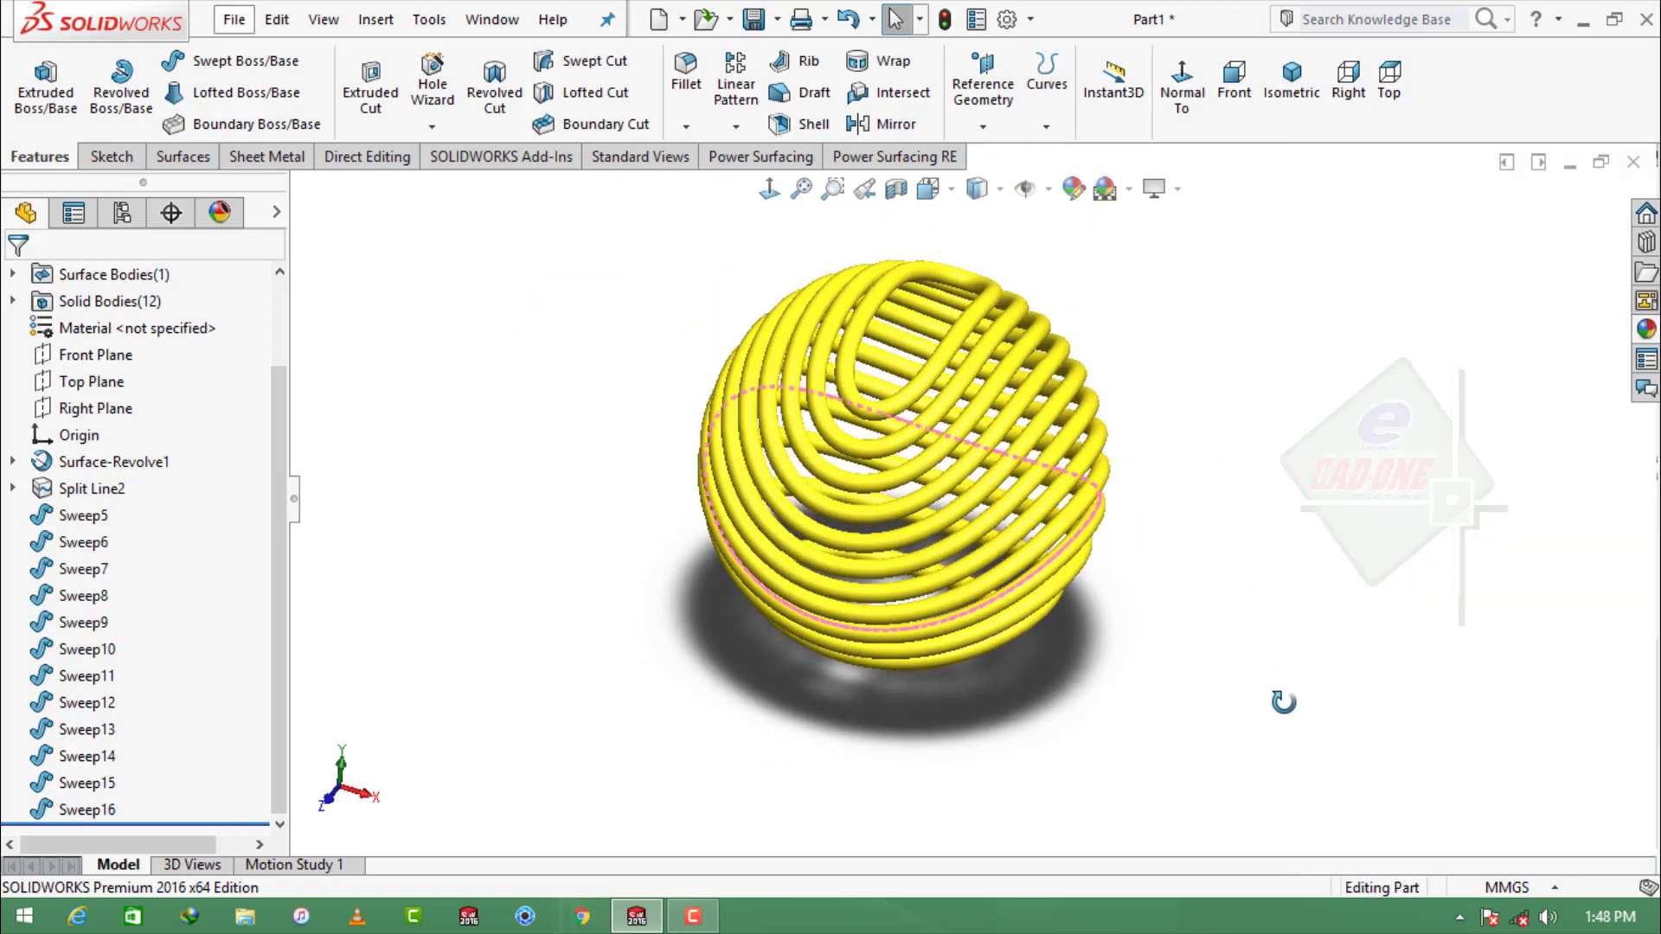